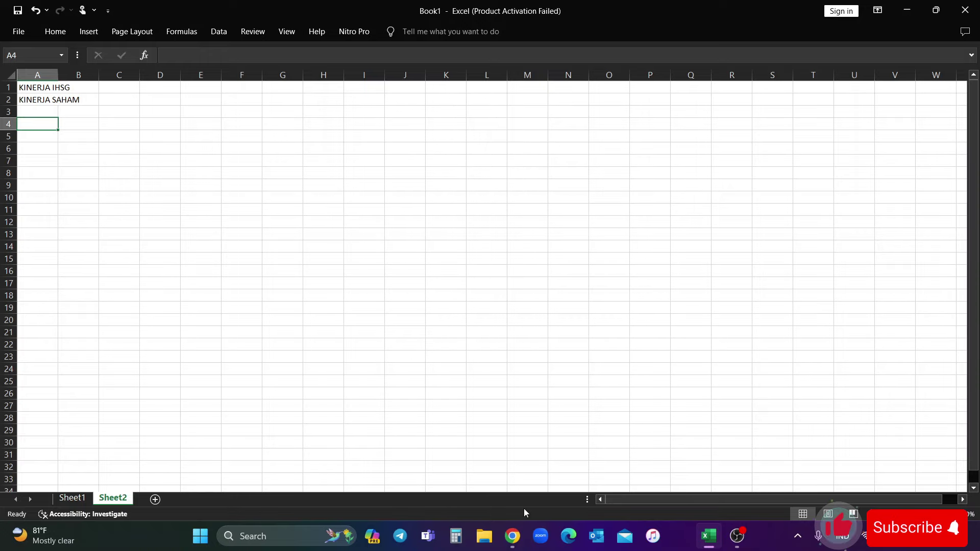
Step: Switch to the browser and set the IDX Composite historical data frequency to Monthly
left_click(515, 539)
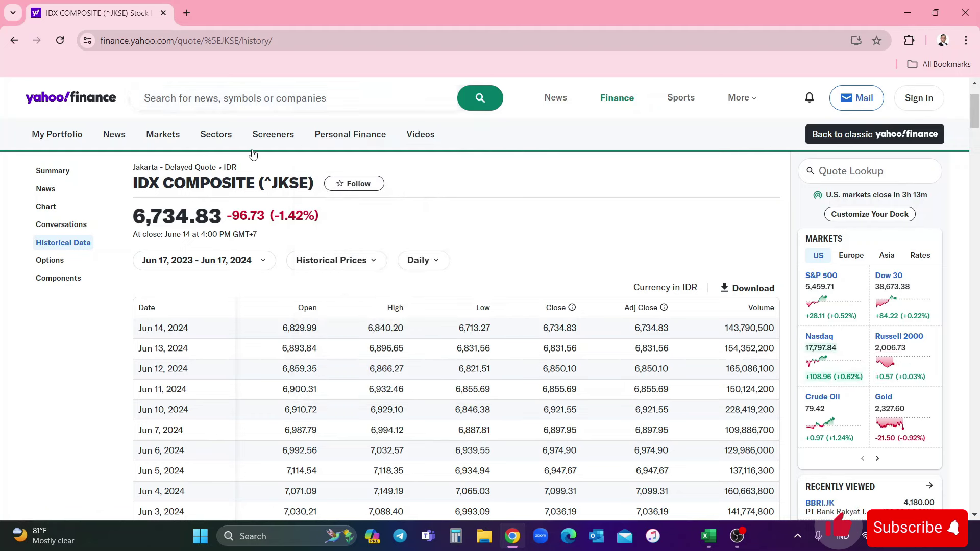
mouse_move(350, 134)
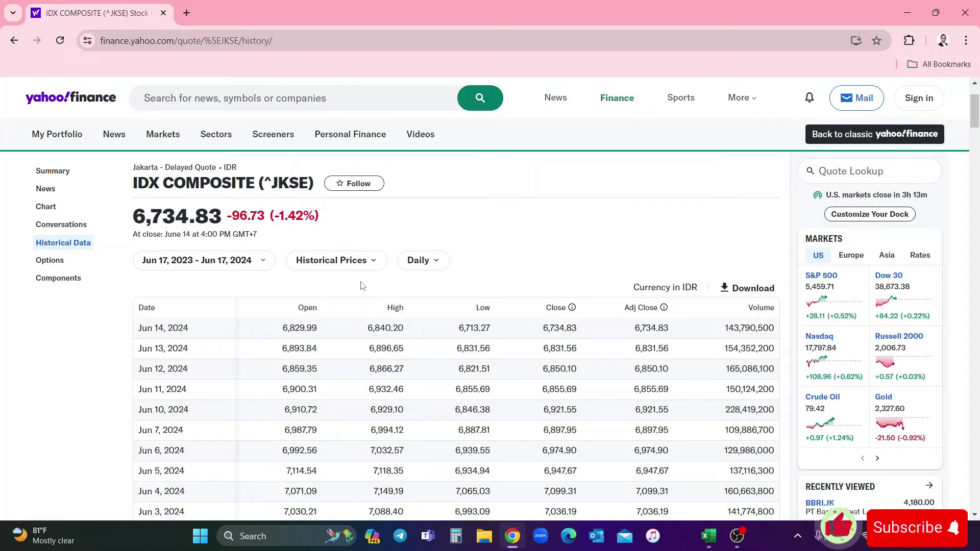
left_click(427, 262)
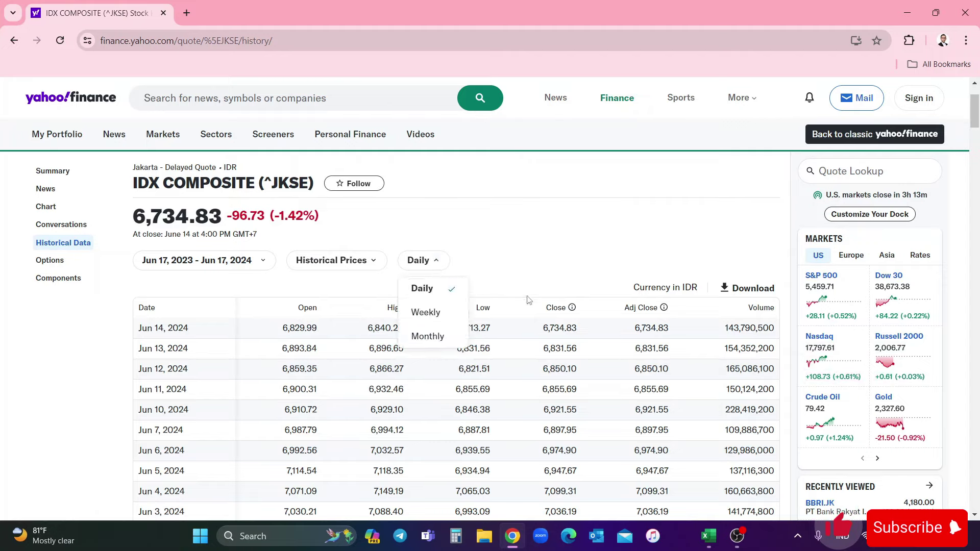
left_click(445, 345)
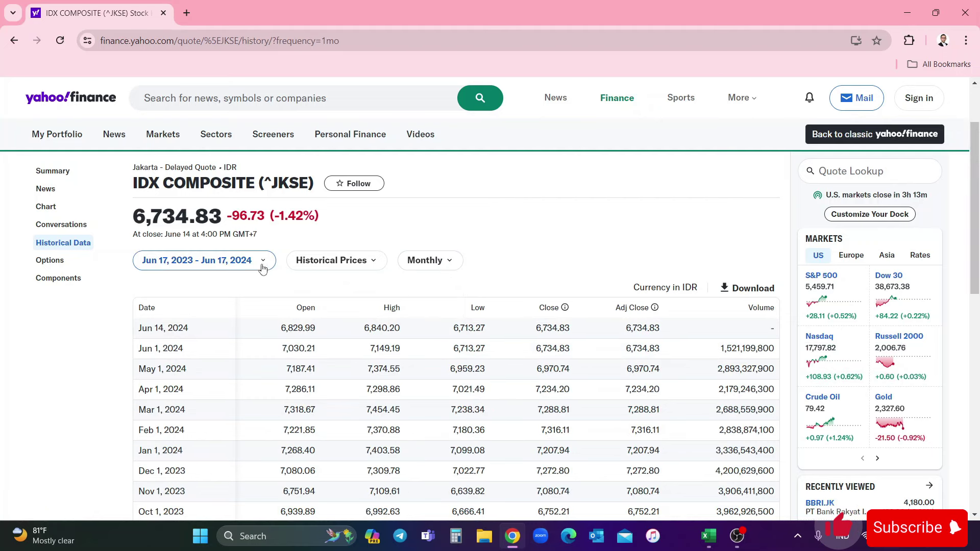
Step: Set the historical data range to start on 01/01/2021, keep the end date at 06/17/2024, and apply it
left_click(262, 260)
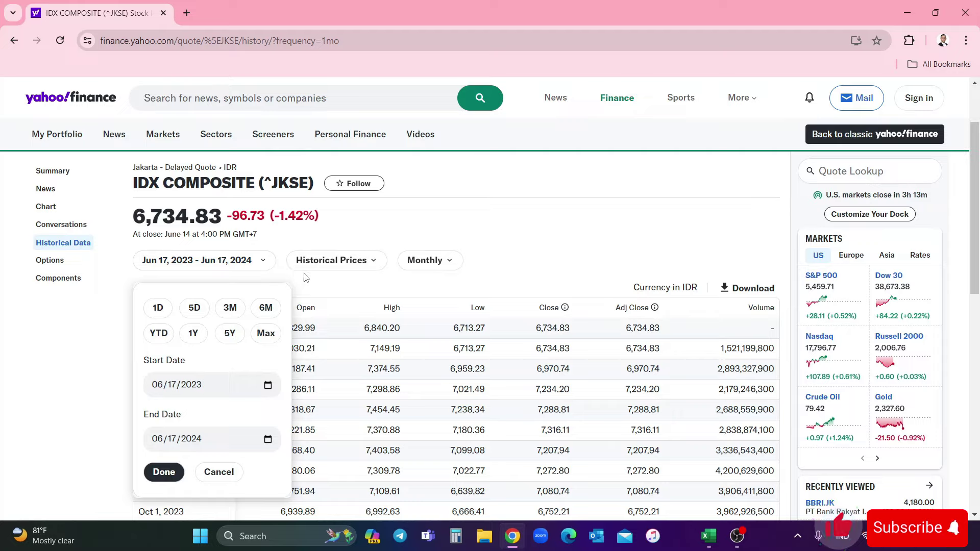
left_click(253, 390)
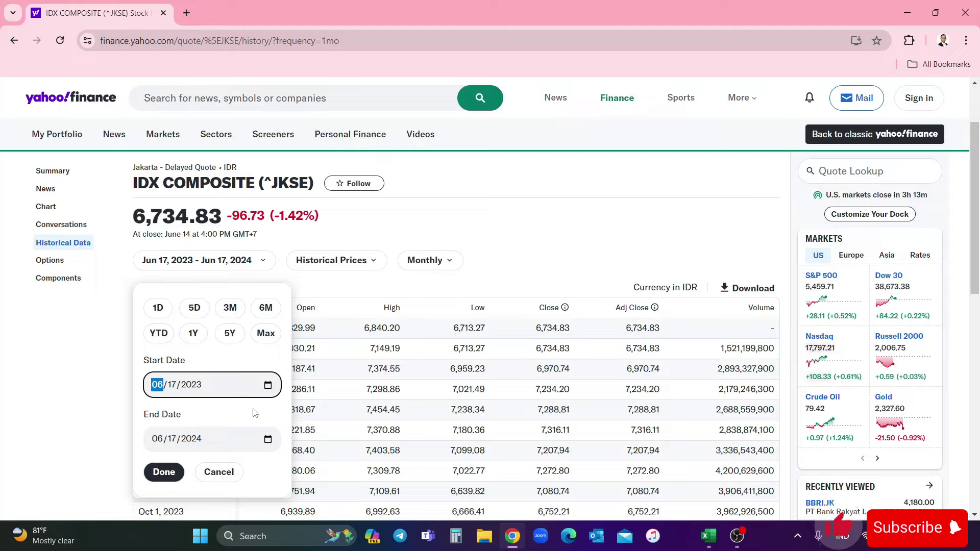
left_click(268, 387)
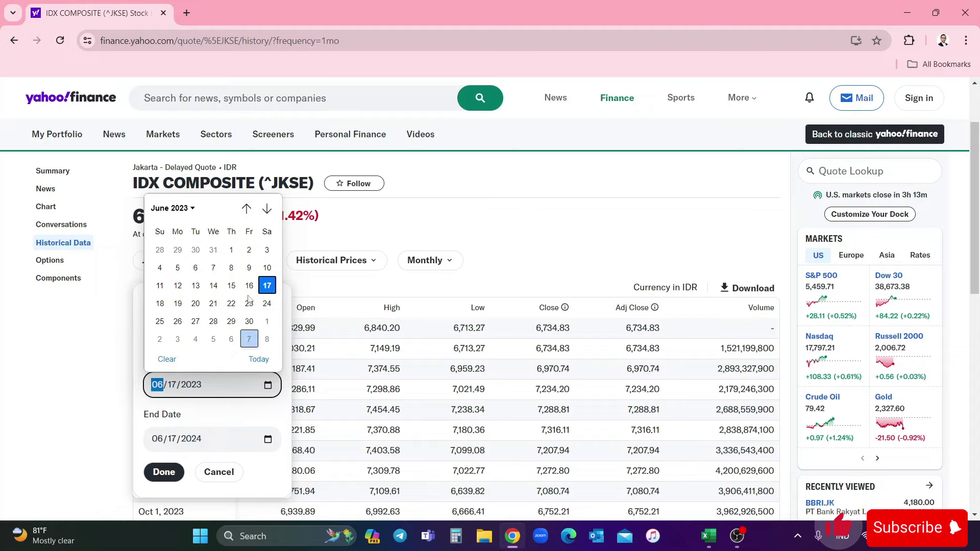
left_click(246, 209)
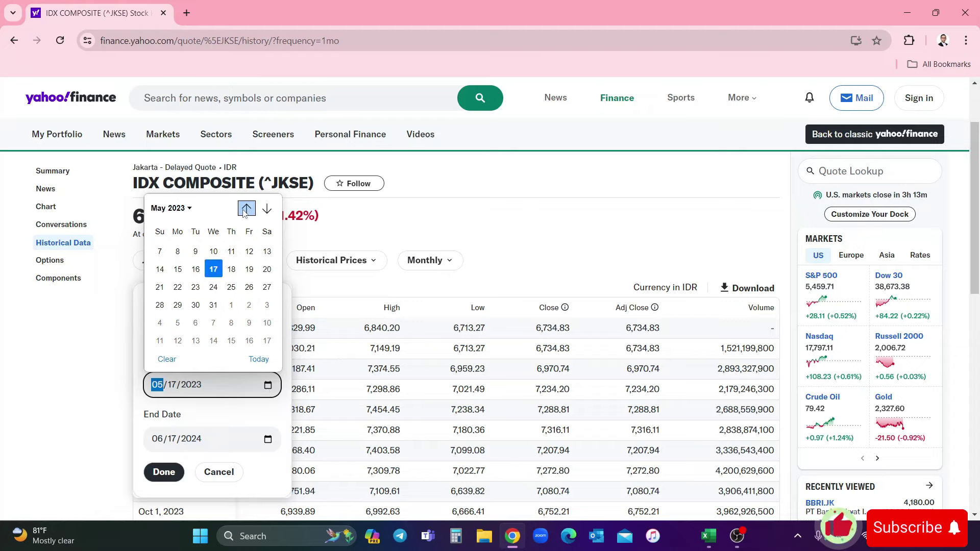
left_click(190, 209)
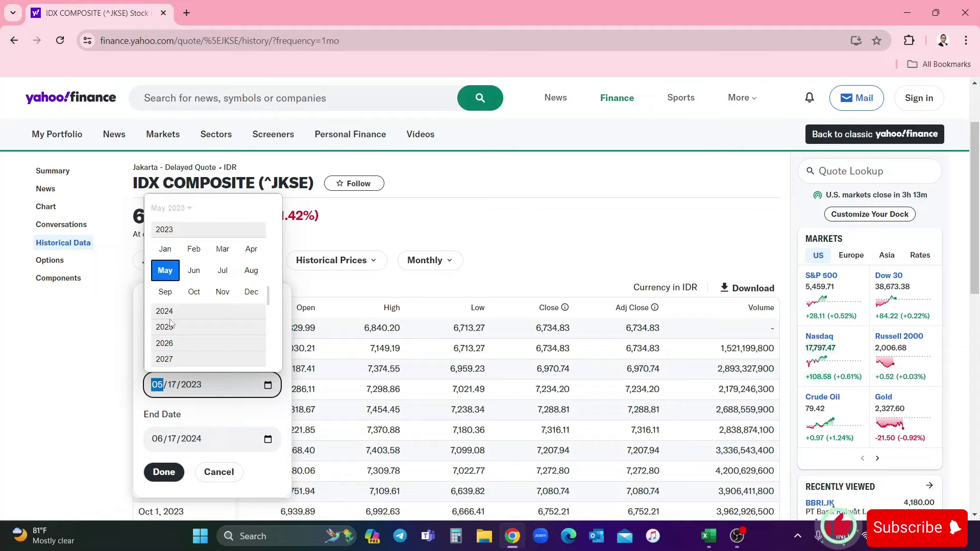
scroll(171, 308, "up", 1)
scroll(179, 276, "up", 1)
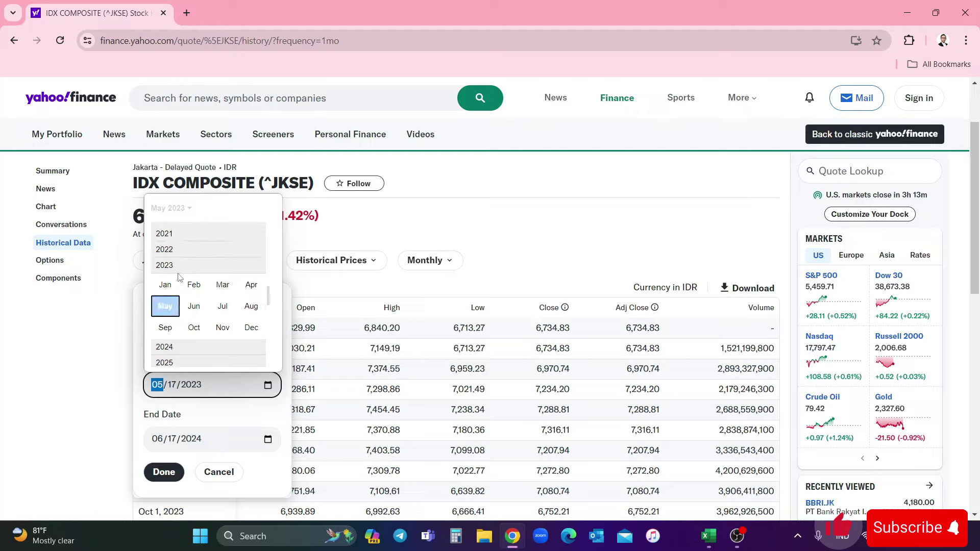
left_click(173, 234)
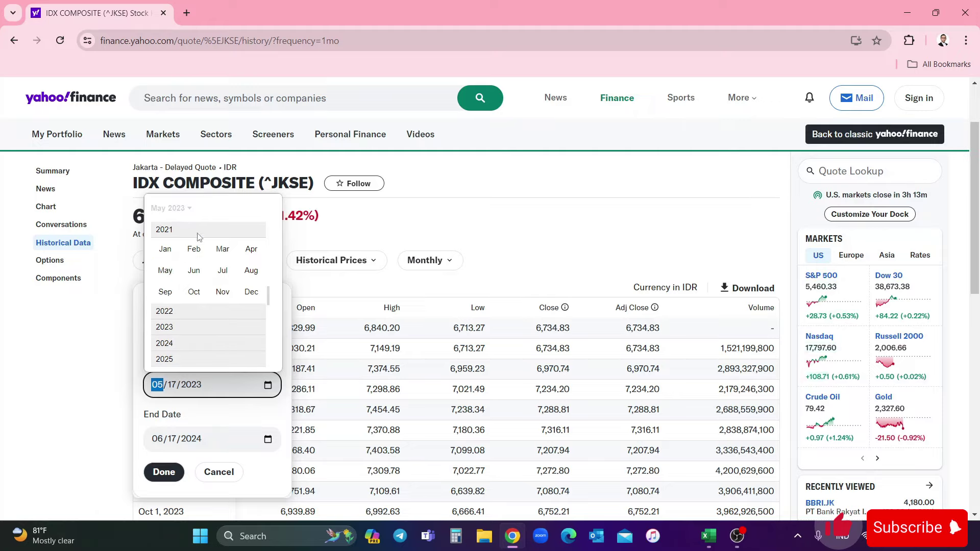
left_click(165, 248)
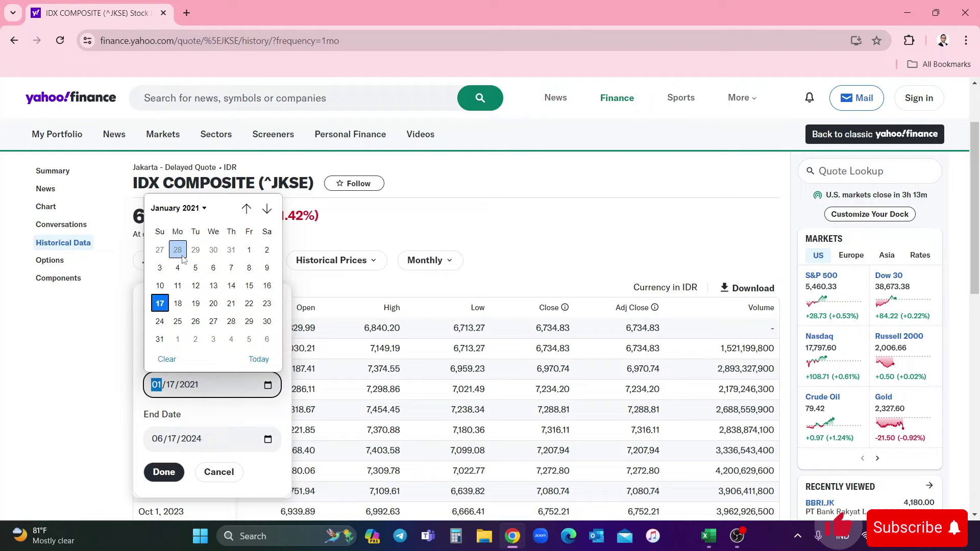
left_click(251, 251)
left_click(267, 439)
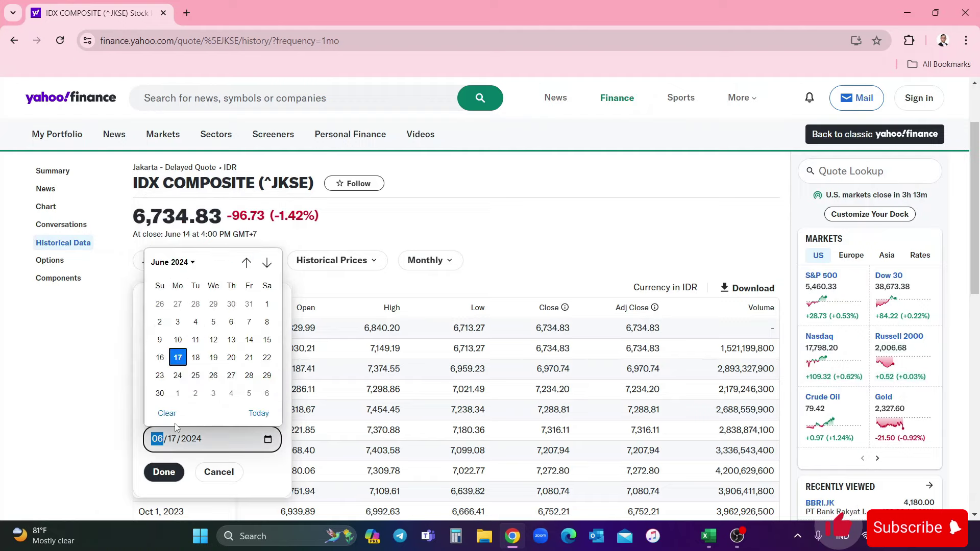
key("Return")
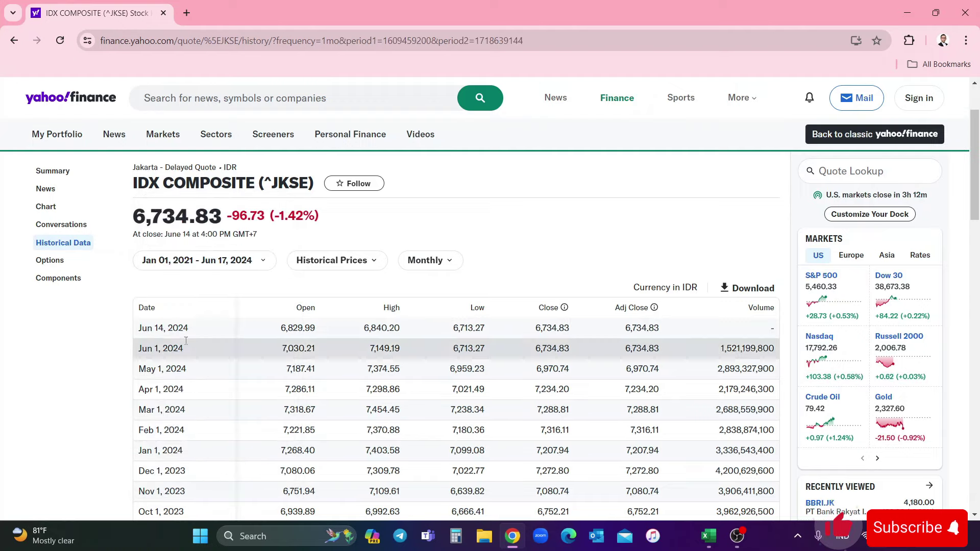
Step: Download the monthly IDX Composite price history as a CSV file and switch back to the Excel workbook
scroll(303, 362, "down", 1)
scroll(303, 362, "down", 10)
scroll(342, 374, "up", 15)
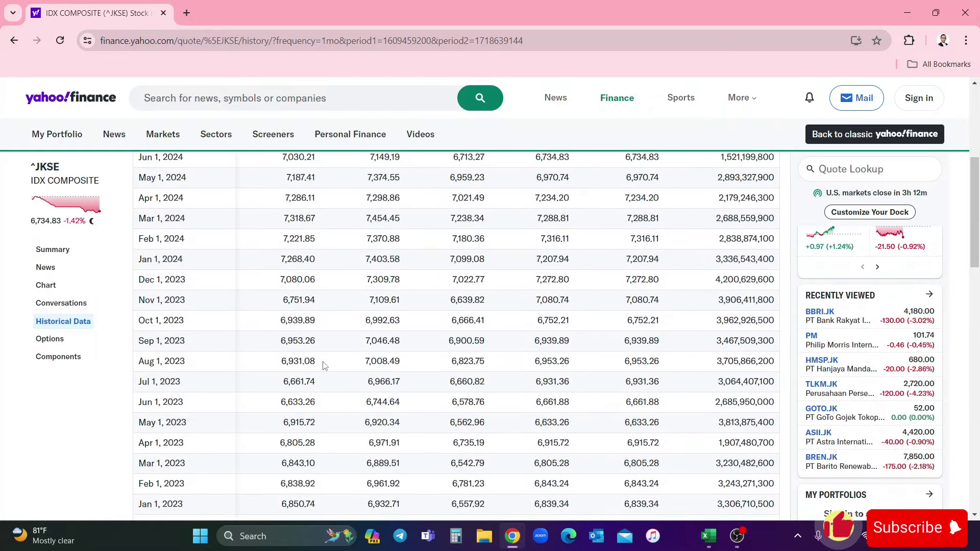
scroll(342, 375, "down", 1)
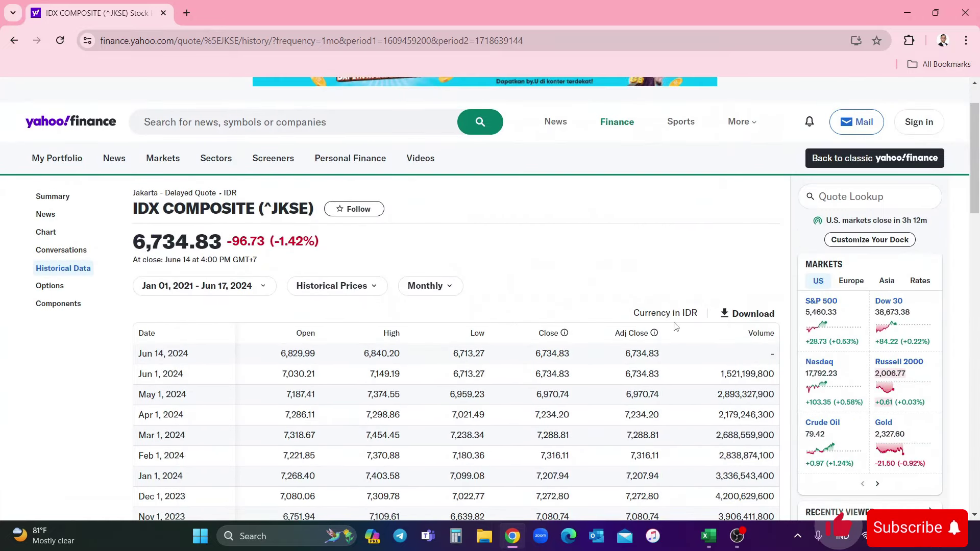
left_click(744, 316)
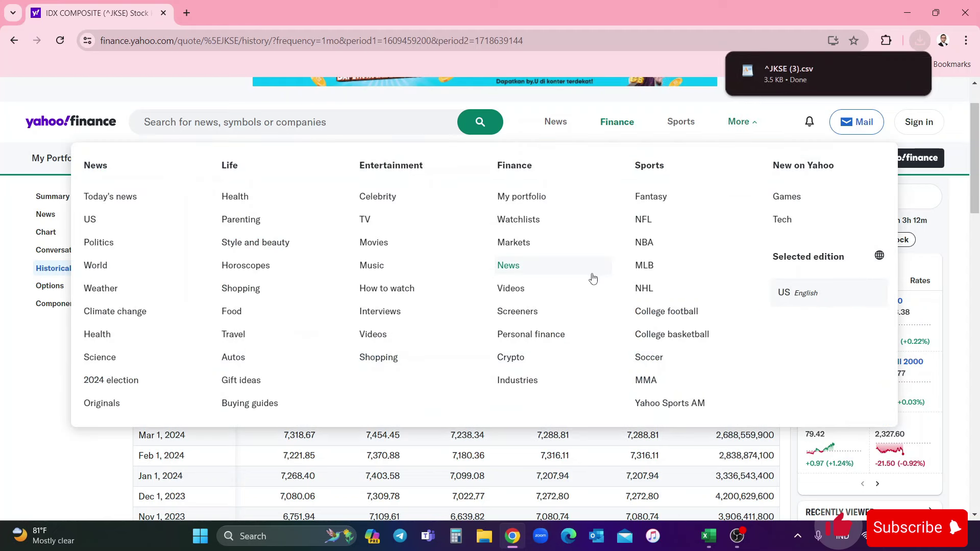
left_click(709, 536)
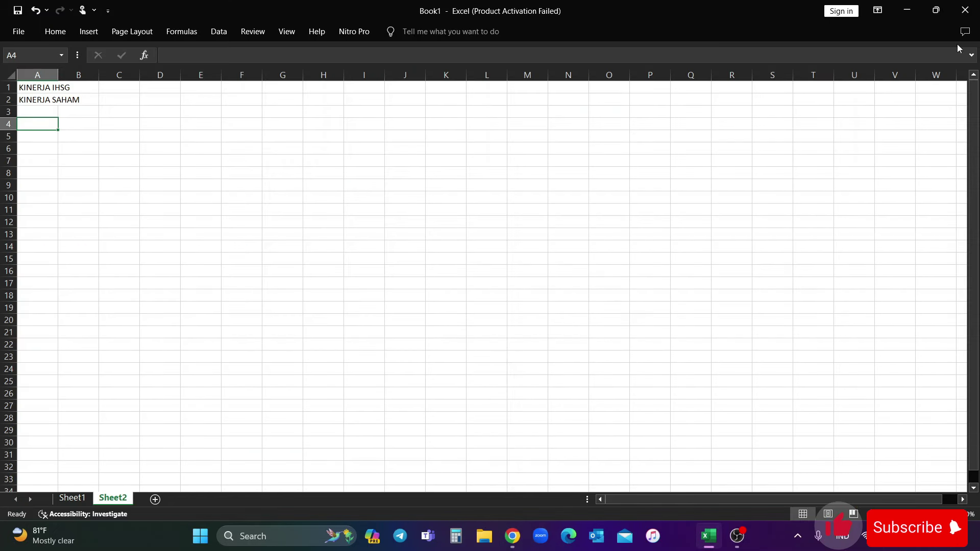
left_click(972, 56)
left_click(972, 56)
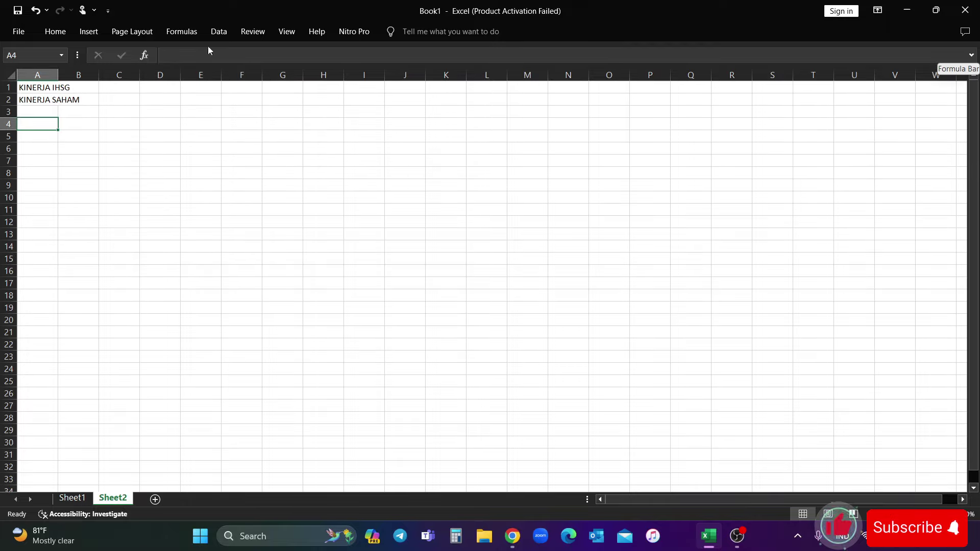
left_click(62, 35)
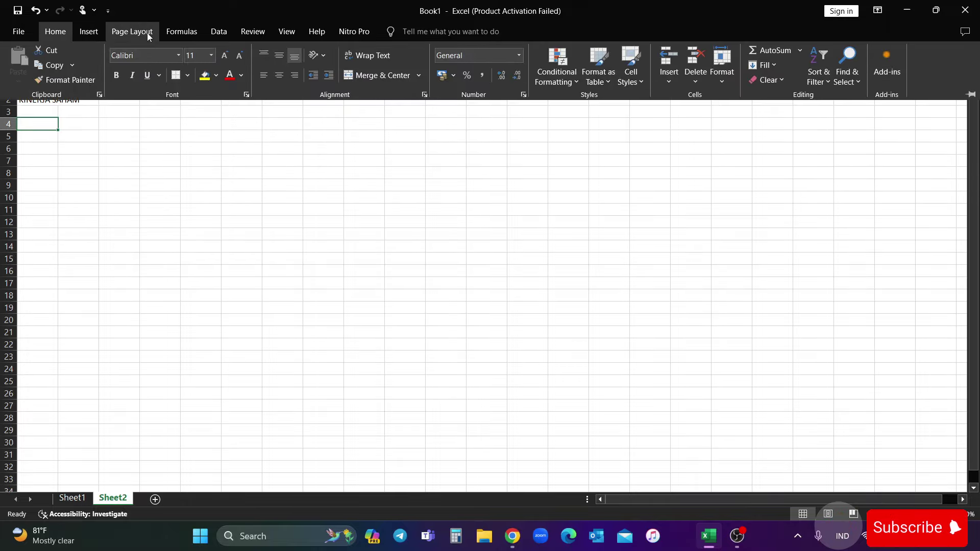
key("Escape")
left_click(217, 40)
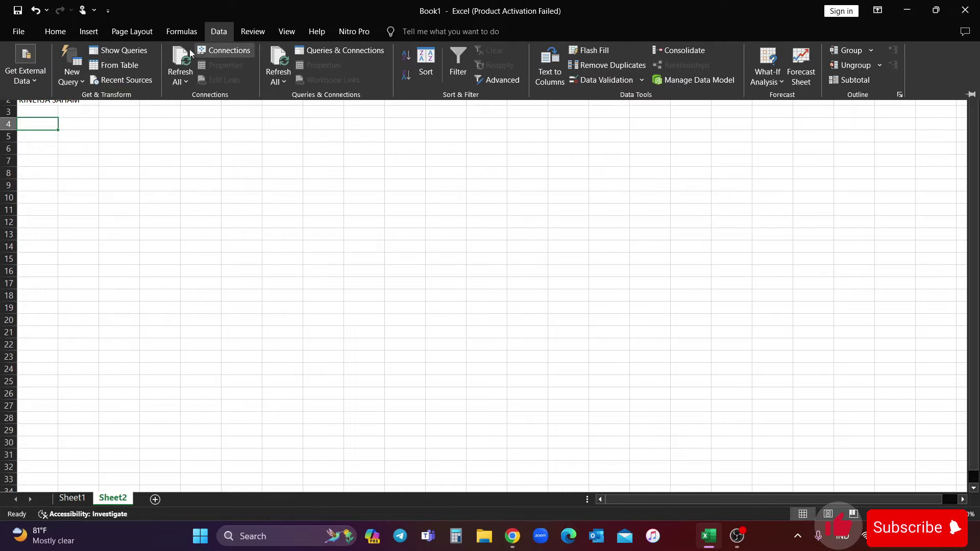
left_click(221, 35)
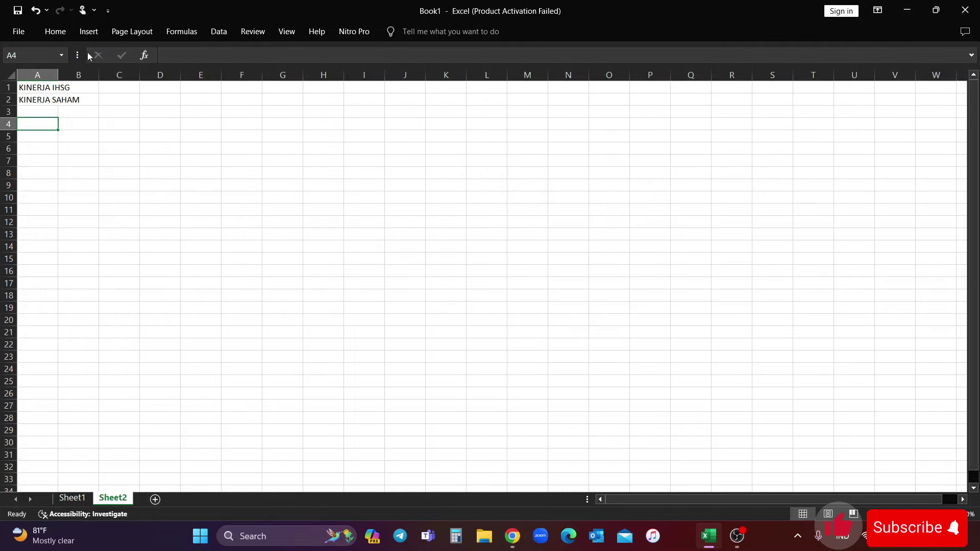
Step: Start a text import of external data using the file ^JKSE (3).csv from the Downloads folder
left_click(218, 31)
left_click(25, 75)
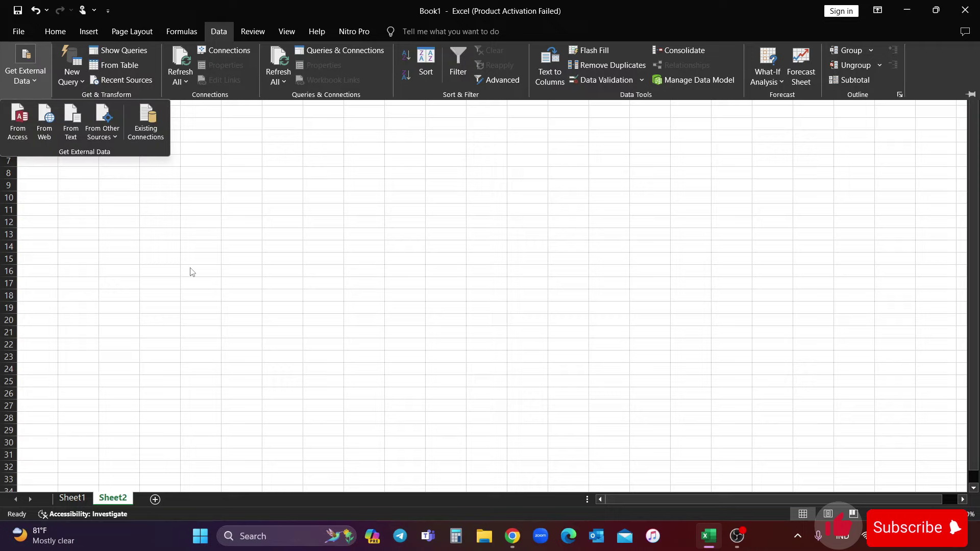
left_click(72, 130)
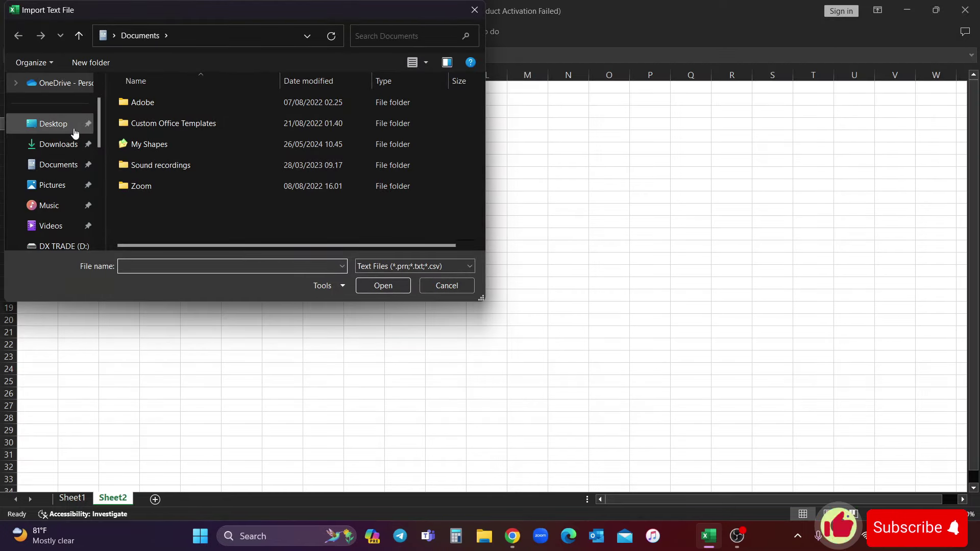
left_click(64, 148)
left_click(171, 145)
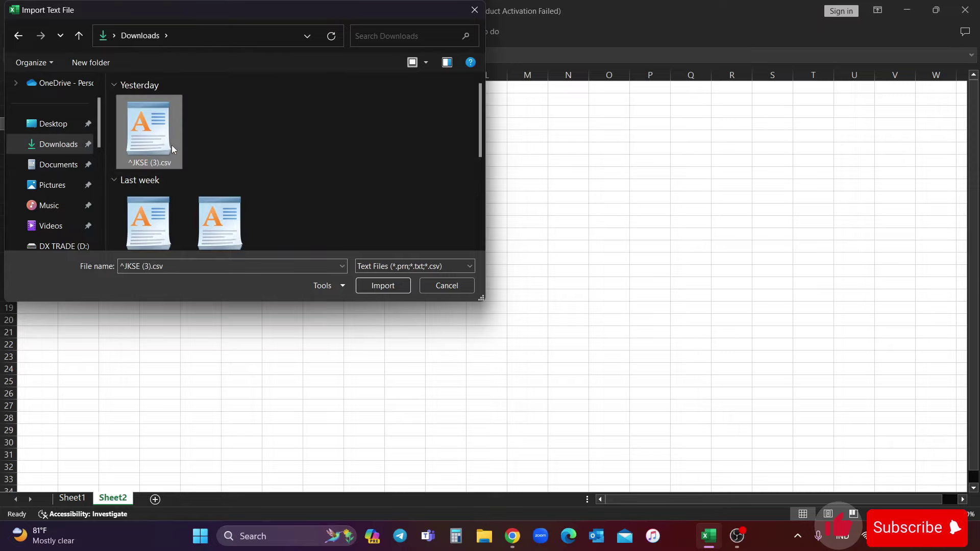
left_click(387, 286)
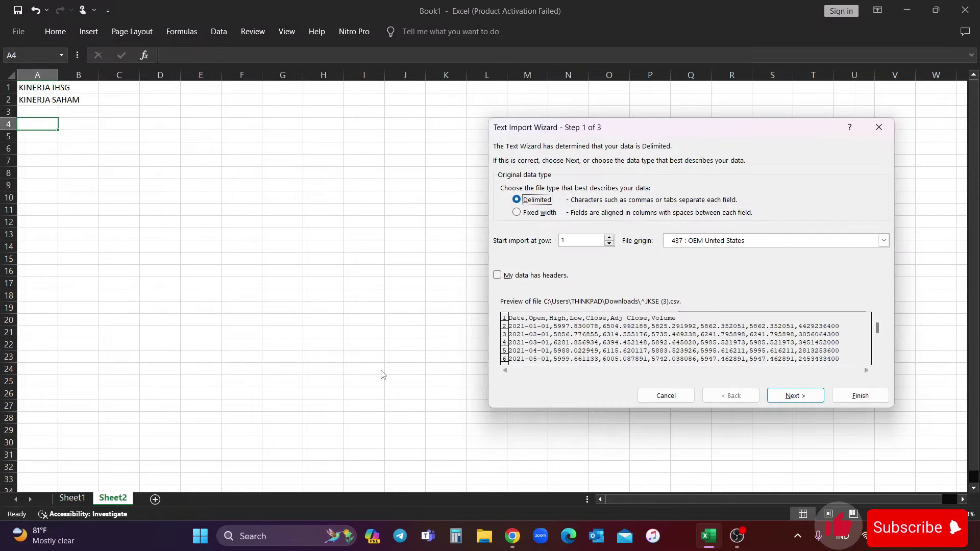
Step: Treat the file as delimited and add comma and a period as custom delimiter alongside tab
left_click_drag(510, 127, 247, 123)
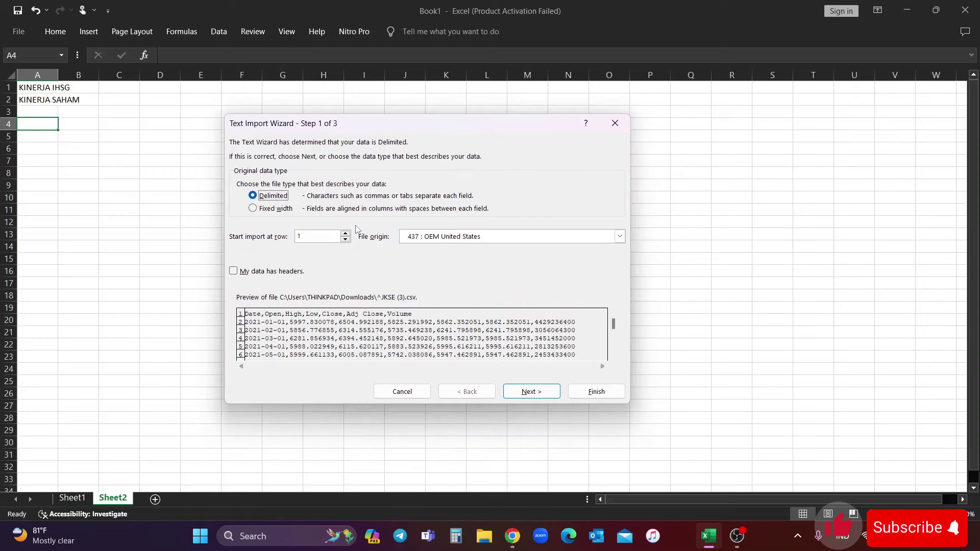
left_click(531, 392)
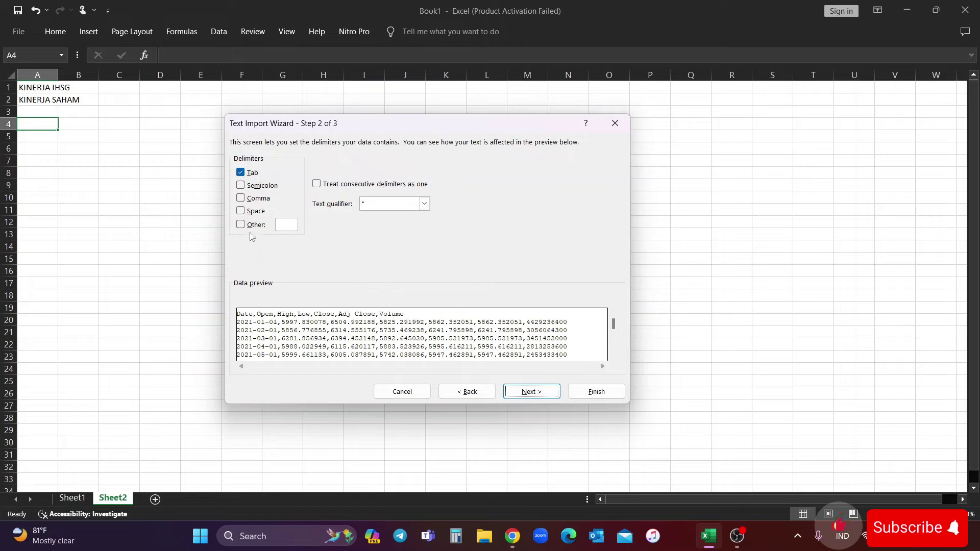
left_click(241, 198)
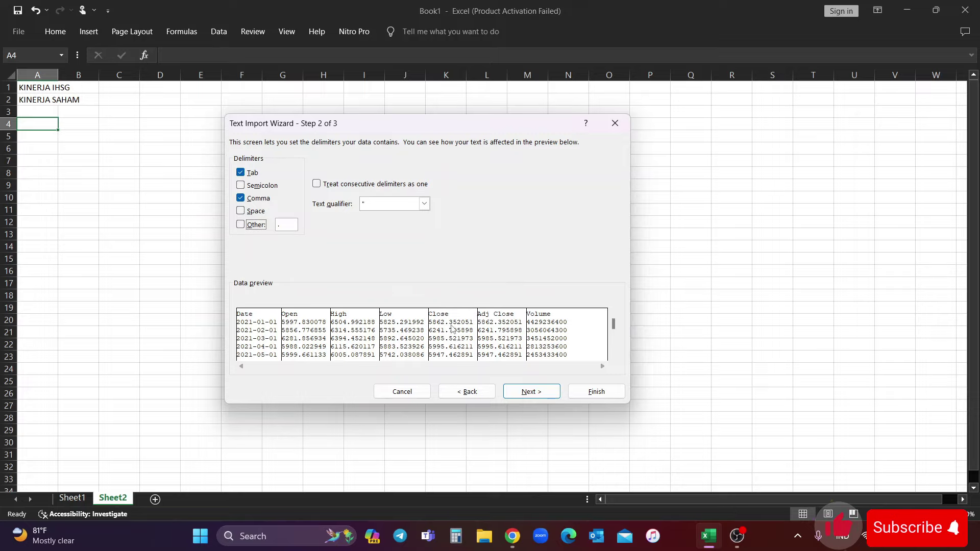
left_click(240, 228)
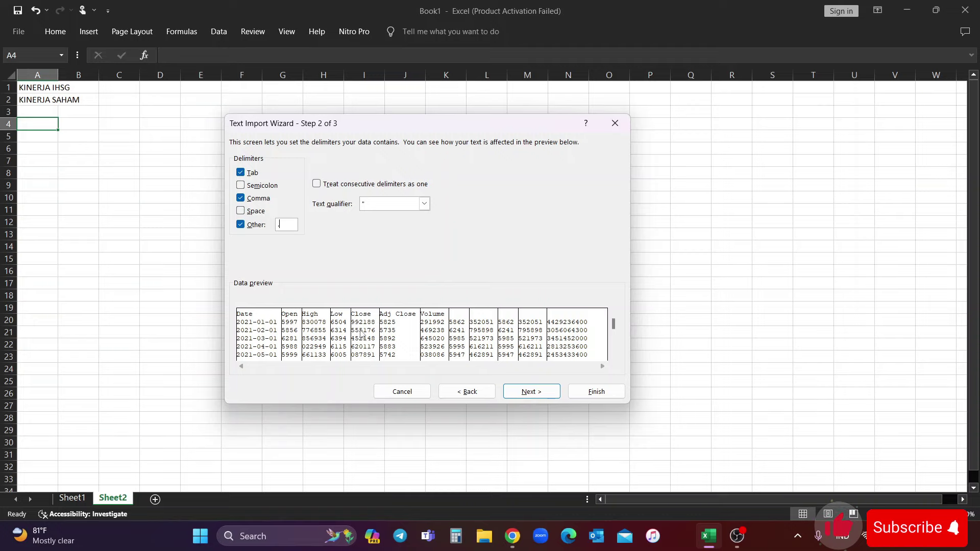
Step: Finish the import with the General column format, placing the data on Sheet2 starting at cell A4
left_click(529, 392)
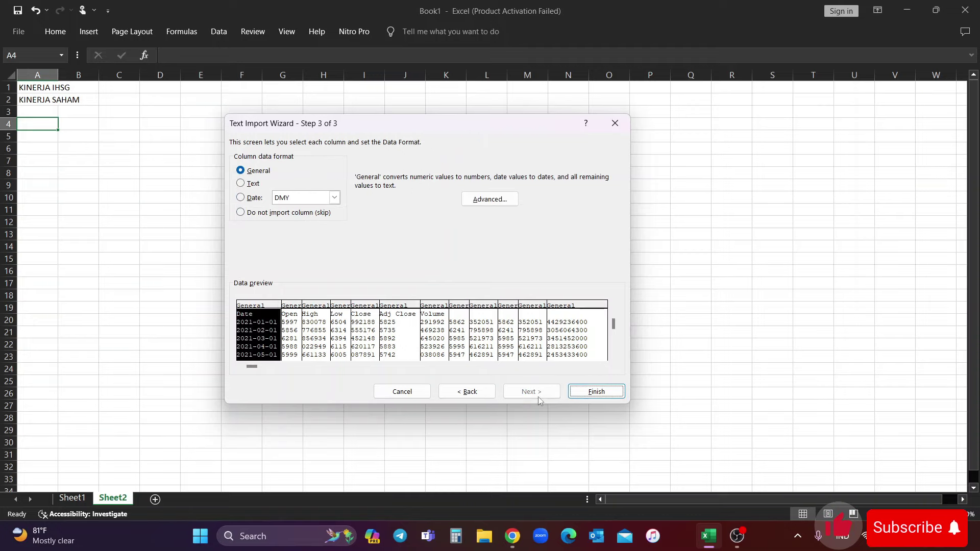
left_click(597, 392)
key("Return")
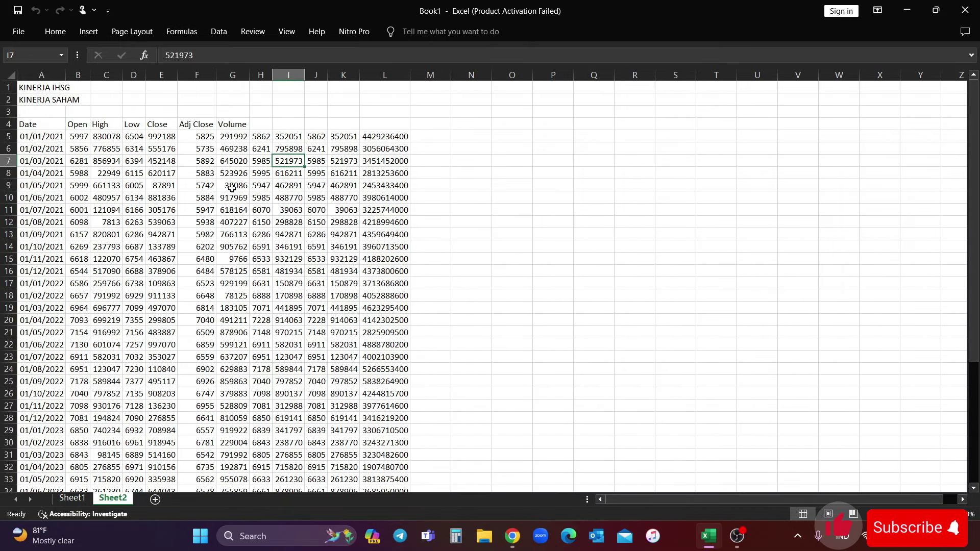
Step: Delete columns B through G of the imported data, leaving the closing-price column beside the dates
key("Right")
key("Right")
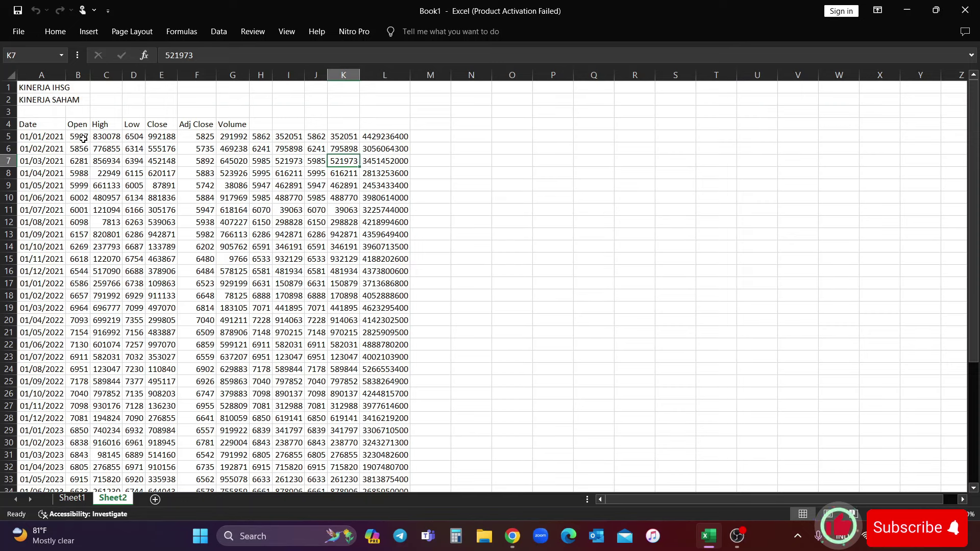
left_click_drag(77, 136, 240, 137)
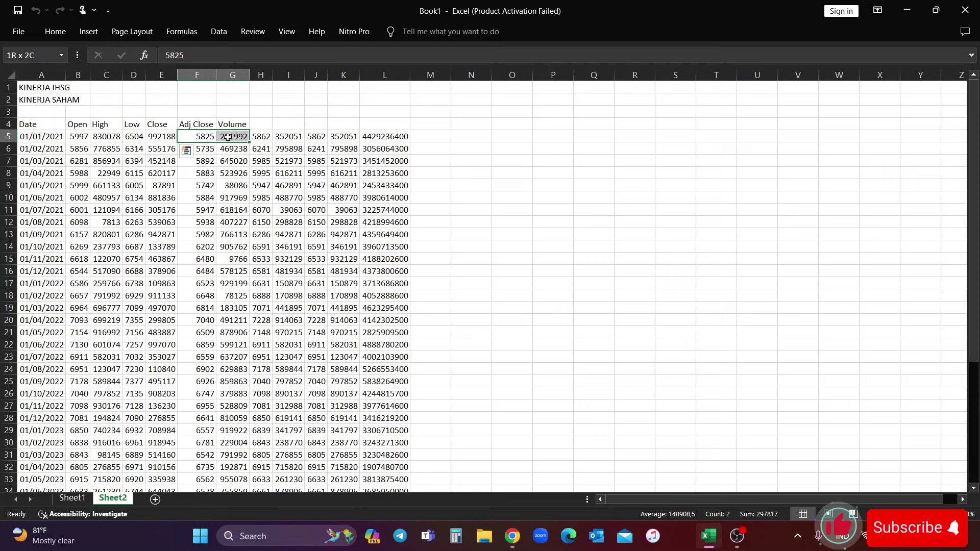
left_click(262, 75)
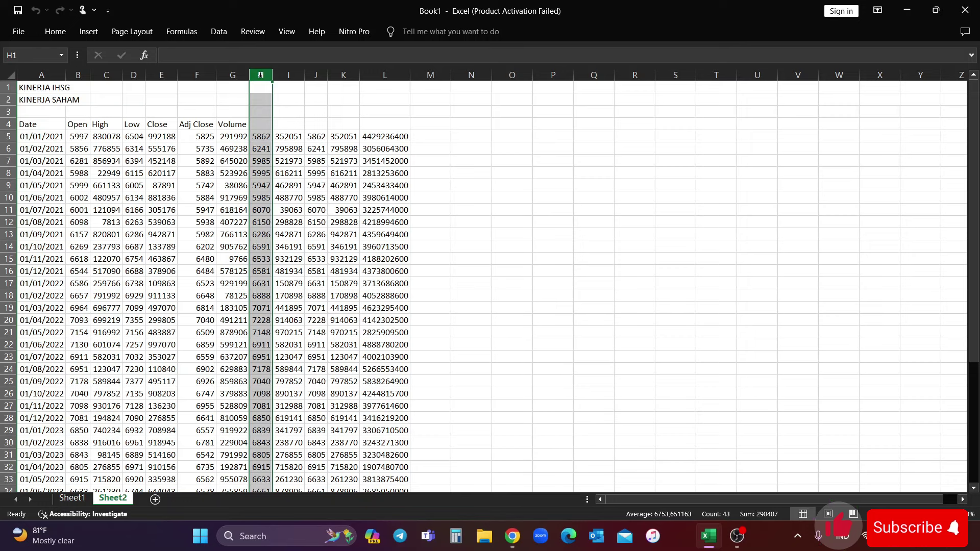
left_click_drag(76, 75, 232, 75)
right_click(233, 75)
left_click(264, 204)
left_click(164, 186)
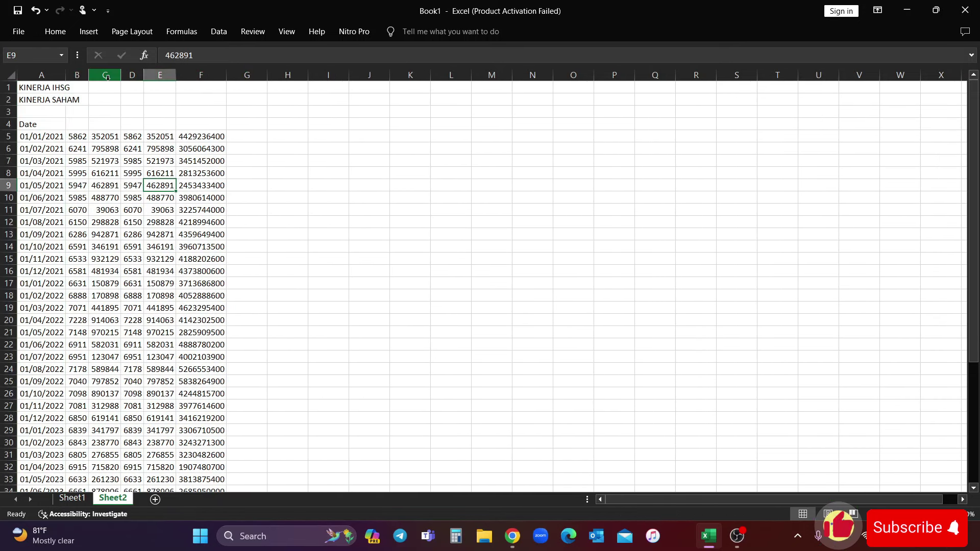
Step: Delete the leftover columns C through F so only the dates and whole-number closing prices remain
left_click_drag(105, 75, 191, 76)
right_click(191, 77)
left_click(214, 206)
left_click(191, 161)
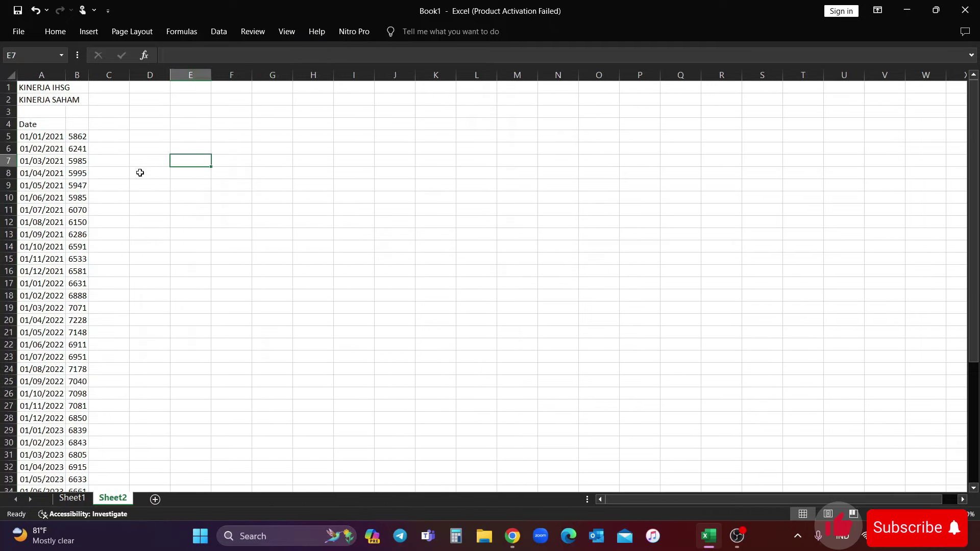
Step: Enter the header IHSG in cell B4 and widen columns A and B
left_click(85, 138)
left_click(81, 125)
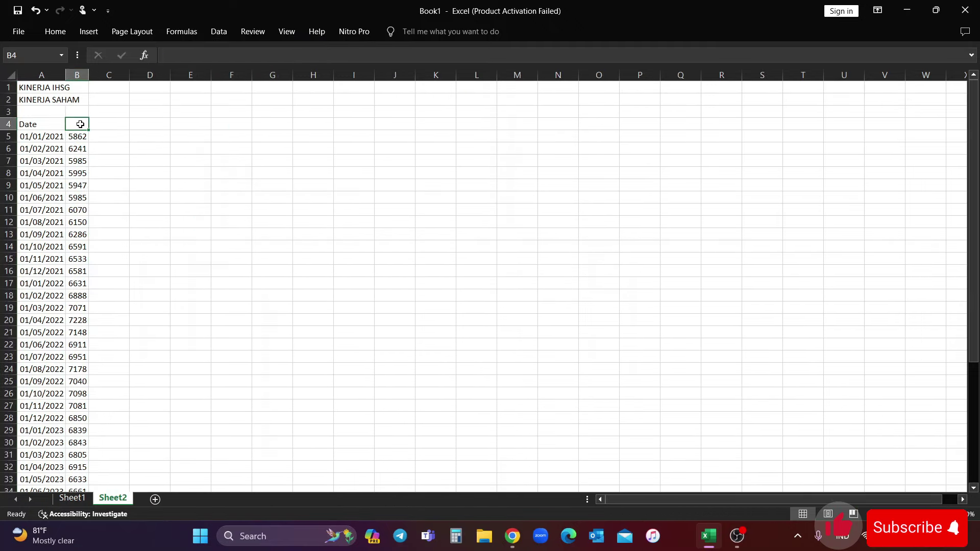
type("IHSG")
key("Return")
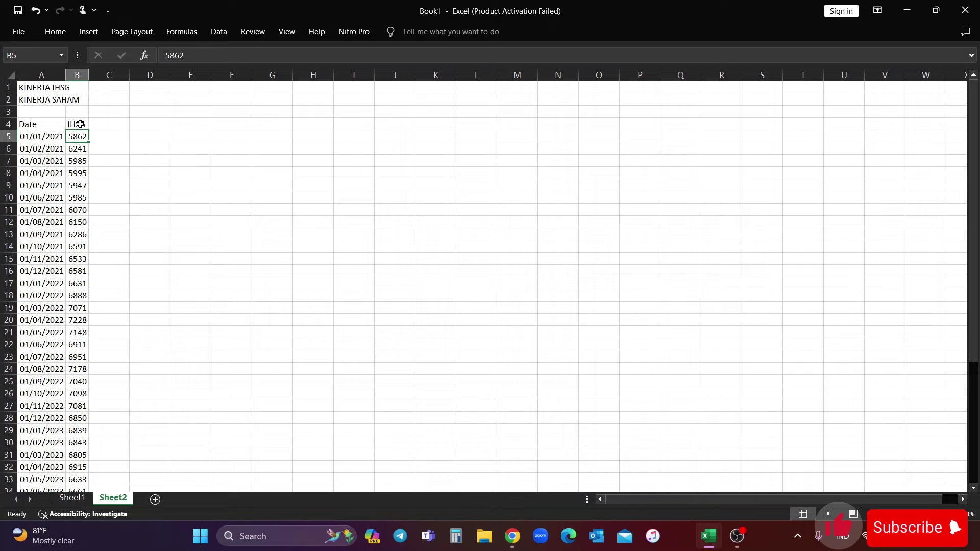
left_click_drag(64, 74, 90, 74)
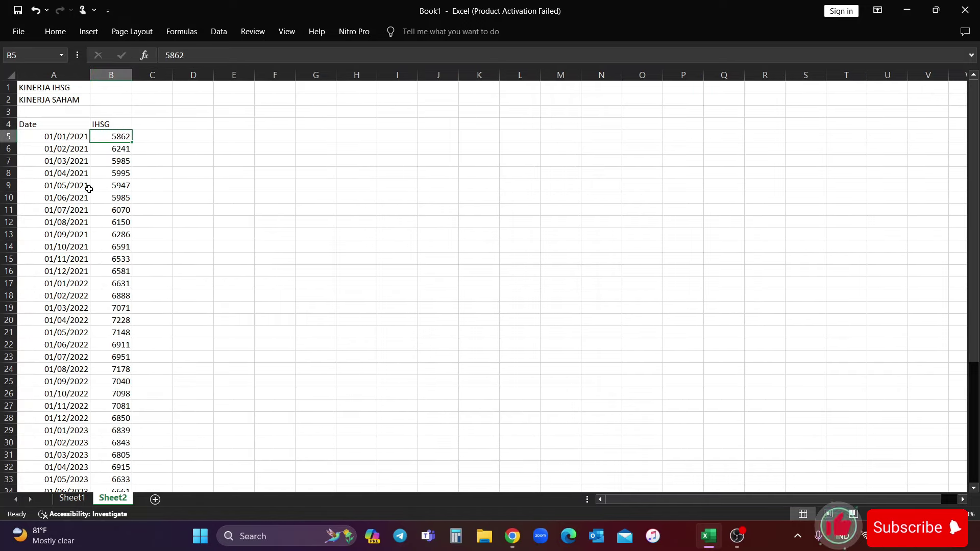
Step: Review the full date range A5:A47 and enter the header BBRI in cell C4
left_click(68, 138)
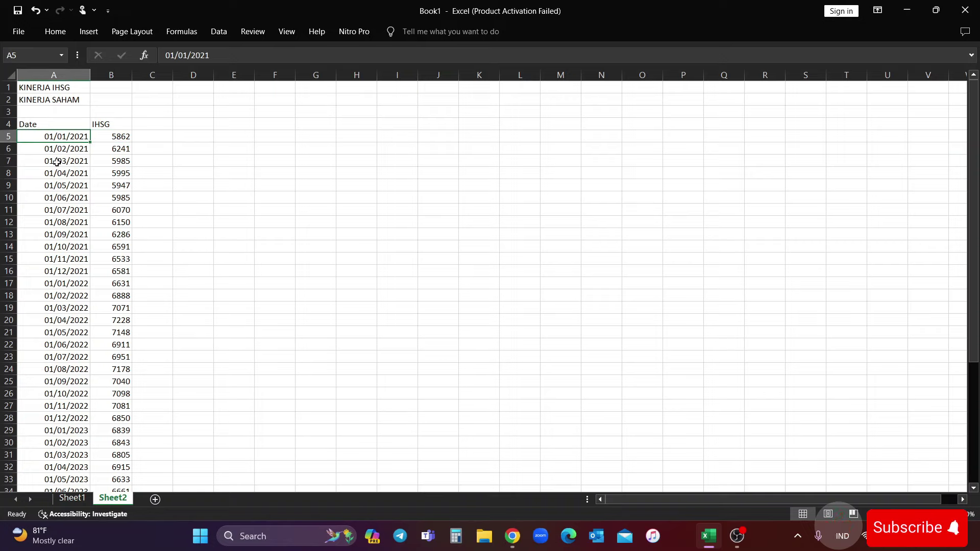
scroll(53, 160, "down", 11)
left_click(72, 251, "shift")
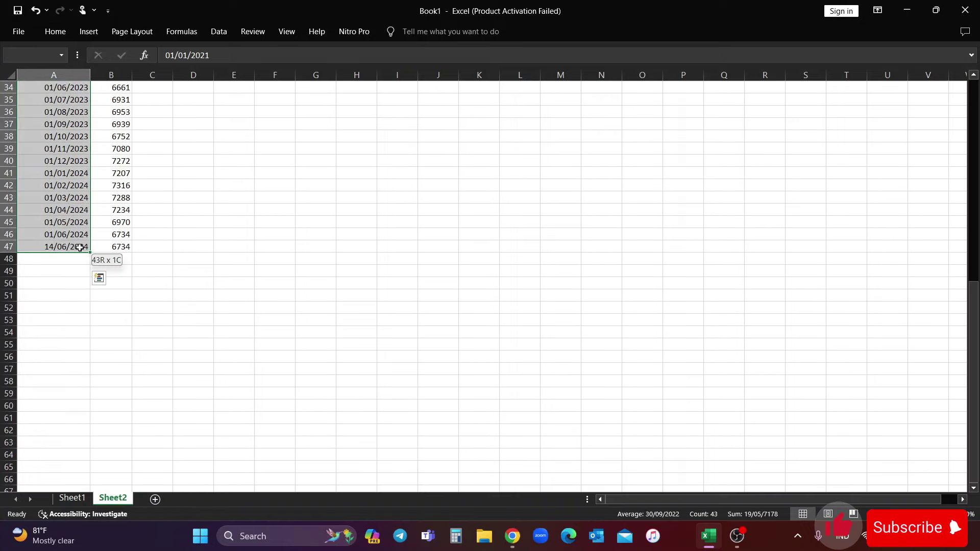
left_click(143, 132)
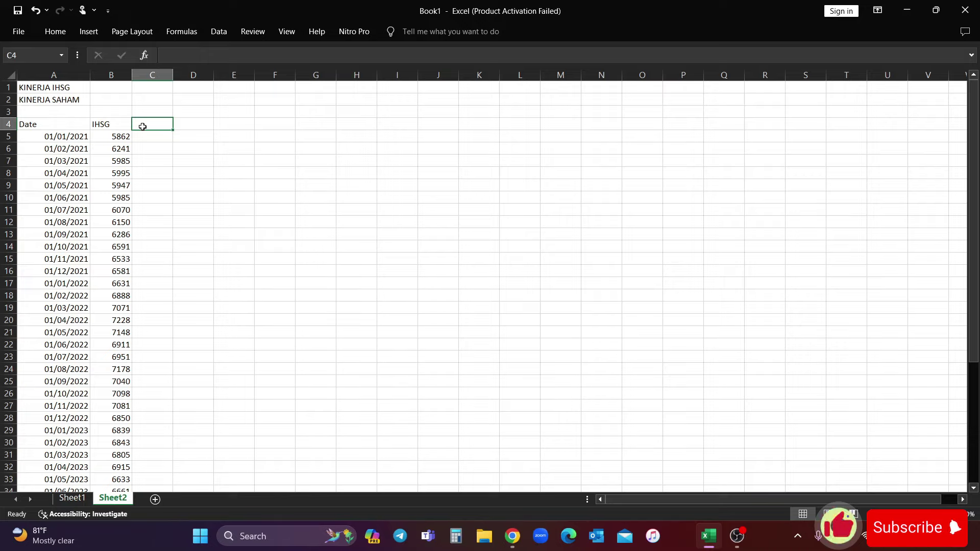
type("BBRI")
key("Return")
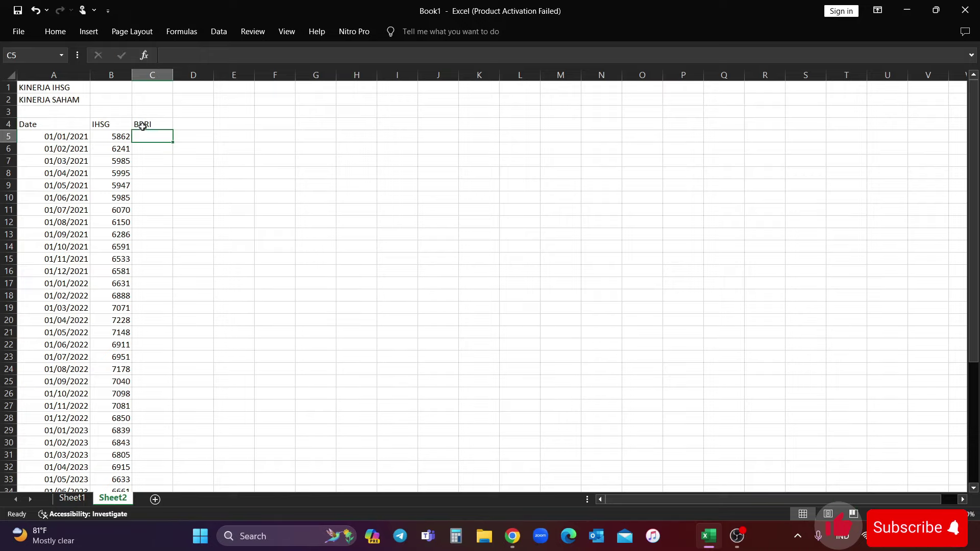
Step: Switch to Yahoo Finance in Chrome, search for the stock BBRI.JK and open its historical data
left_click(512, 535)
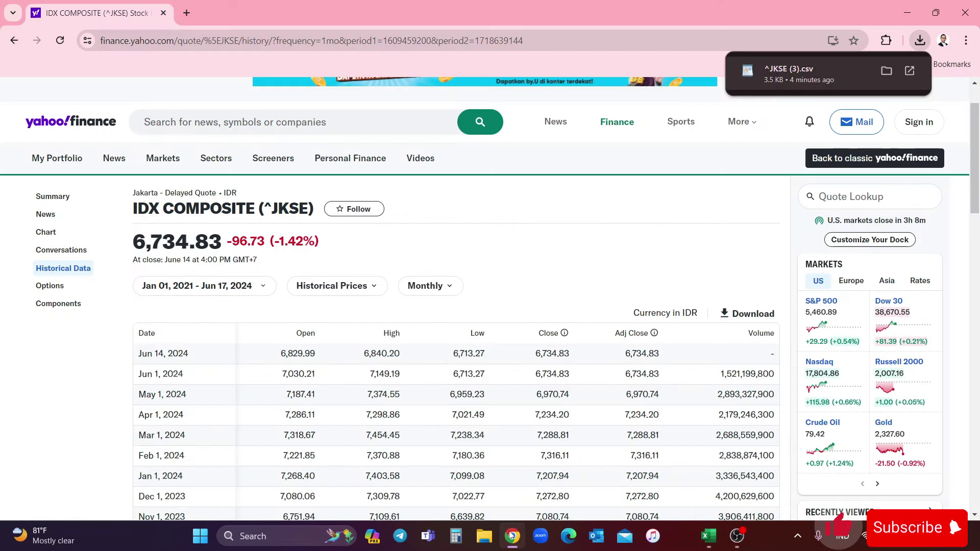
left_click(222, 125)
type("BBR")
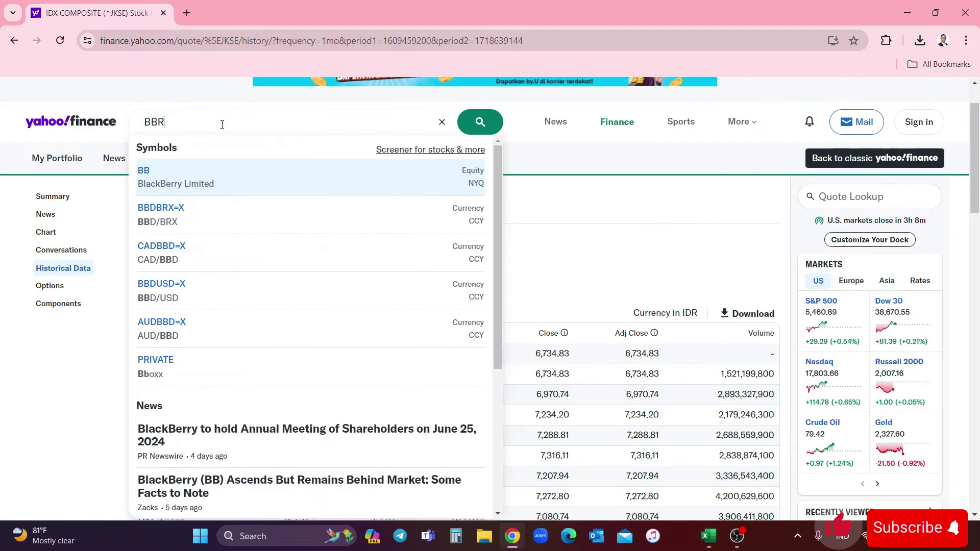
key("Return")
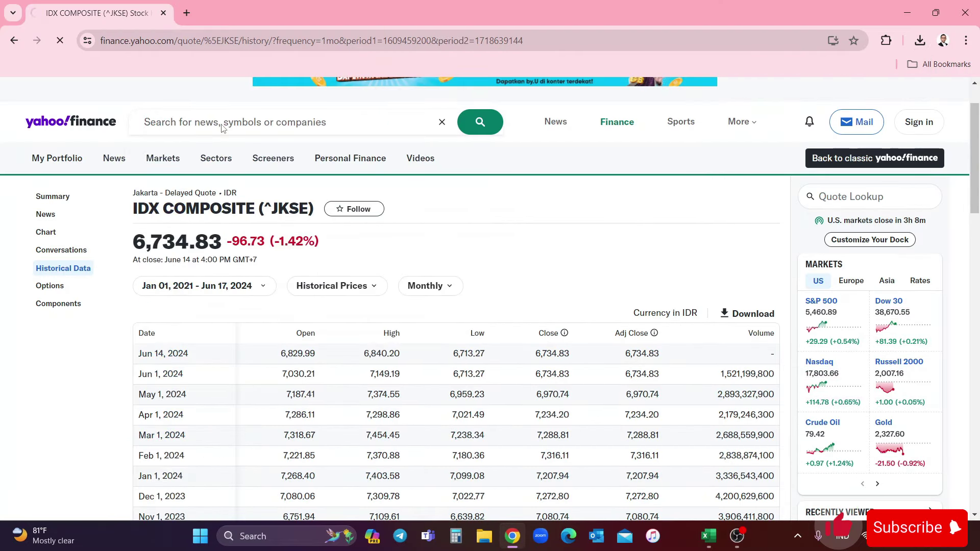
scroll(335, 241, "down", 3)
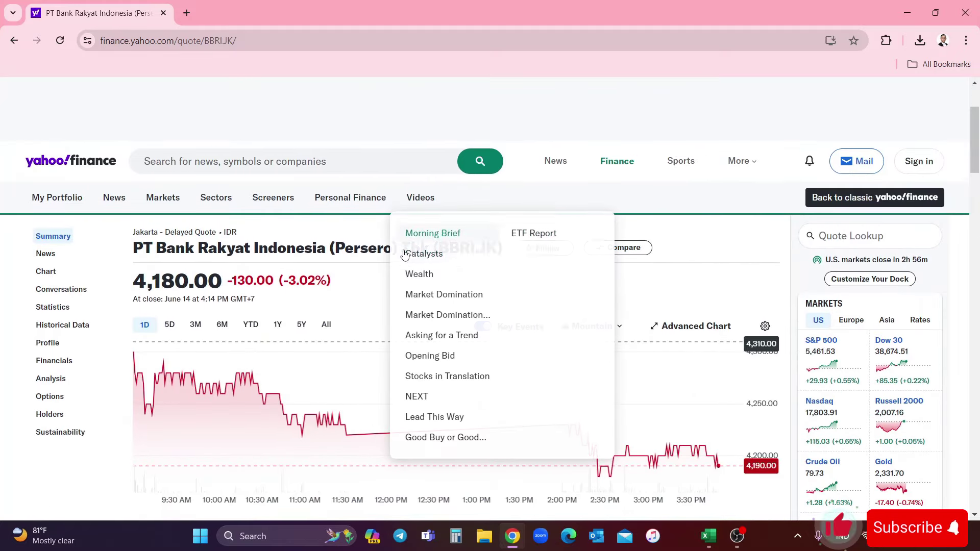
left_click(57, 327)
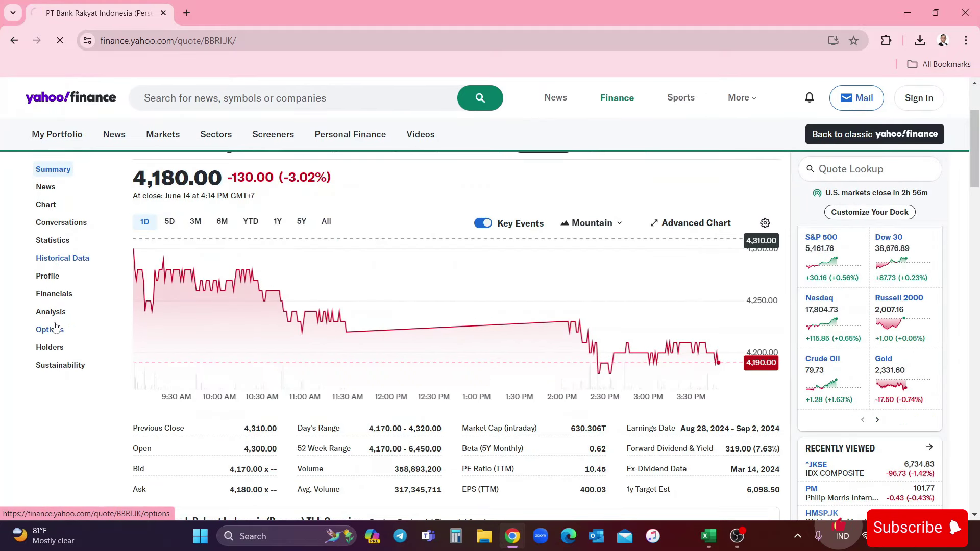
Step: Set the price history frequency to Monthly and its start date to 01/01/2021
left_click(418, 261)
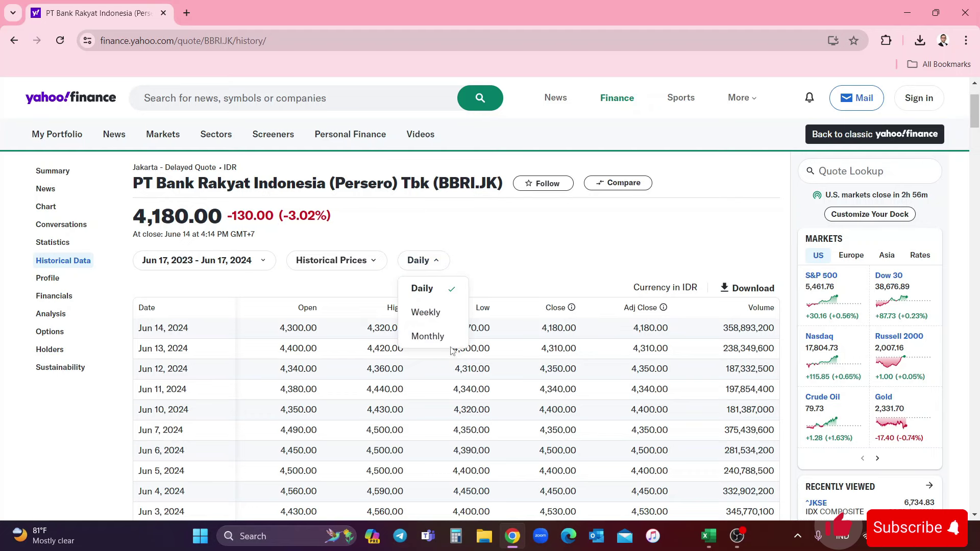
left_click(437, 337)
left_click(204, 260)
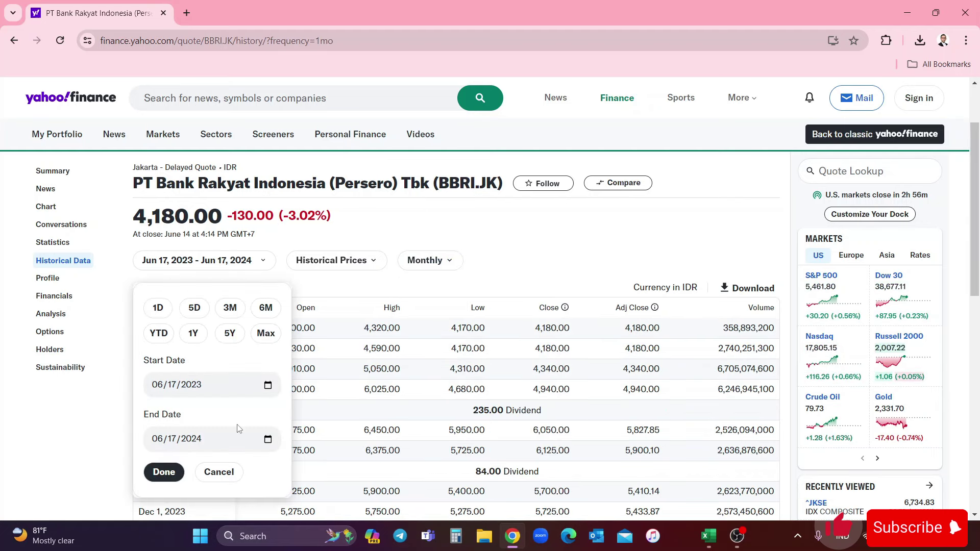
left_click(267, 385)
left_click(172, 208)
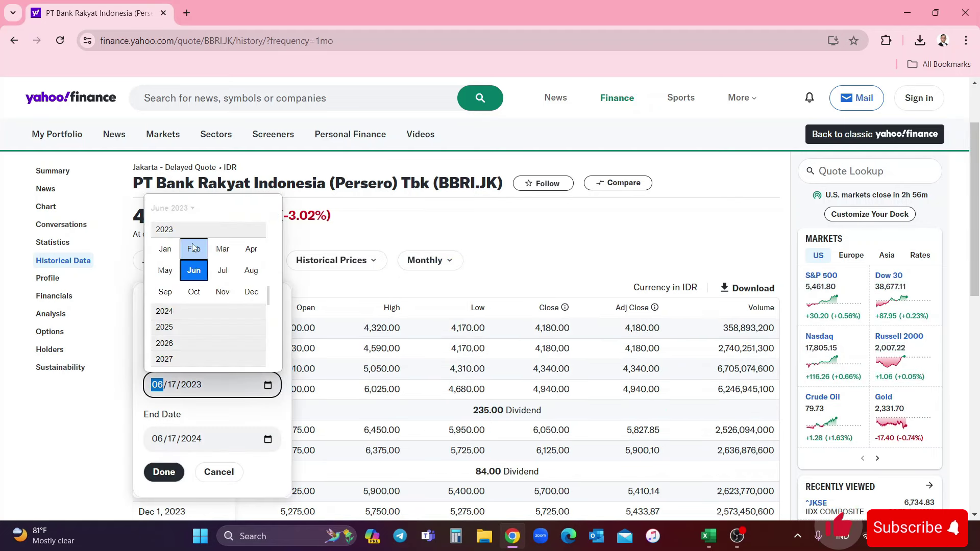
scroll(194, 249, "up", 3)
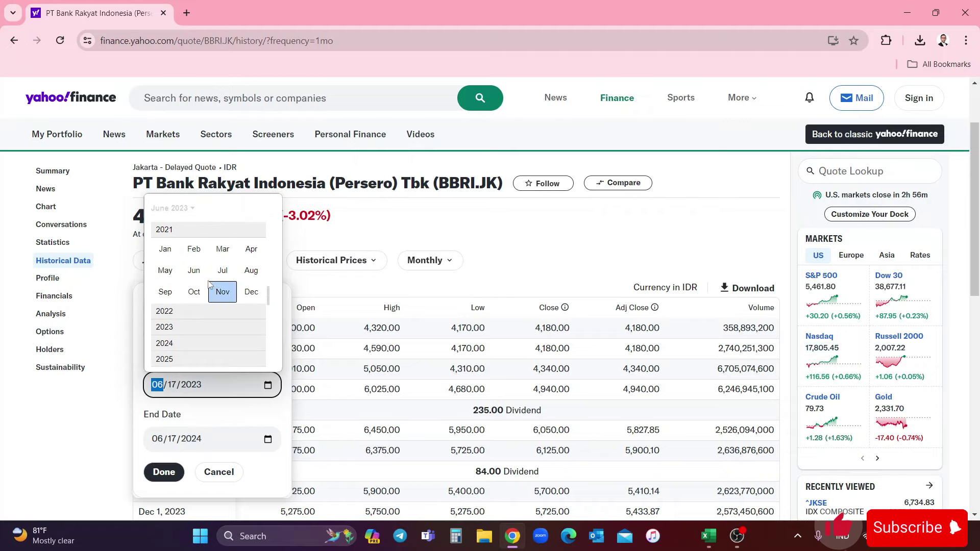
left_click(165, 248)
left_click(245, 253)
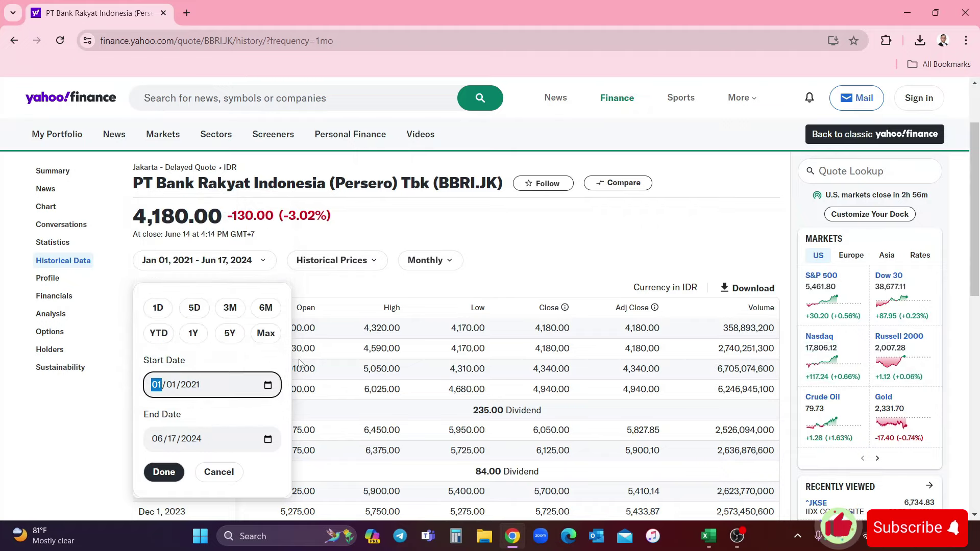
Step: Apply the end date 06/18/2024 and download the BBRI.JK price history as a CSV file
left_click(252, 443)
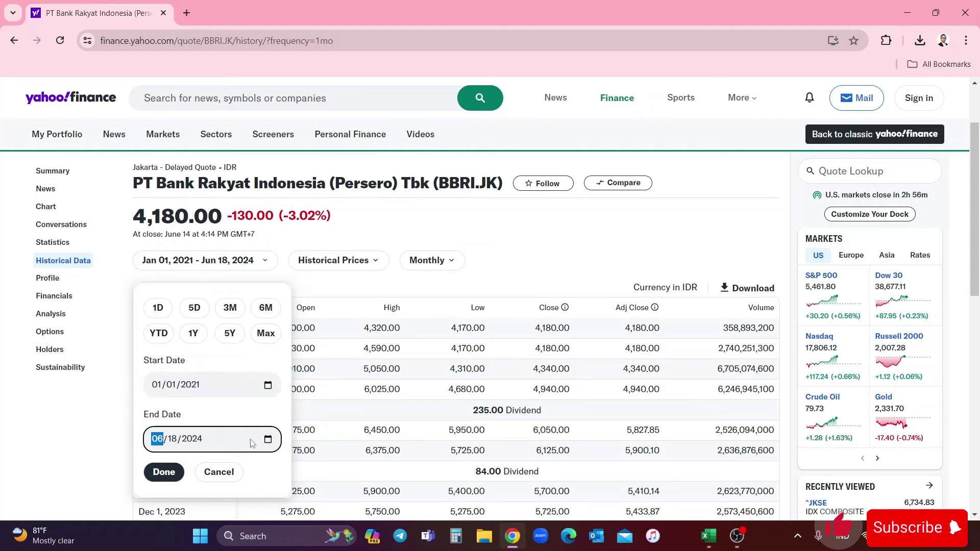
key("Return")
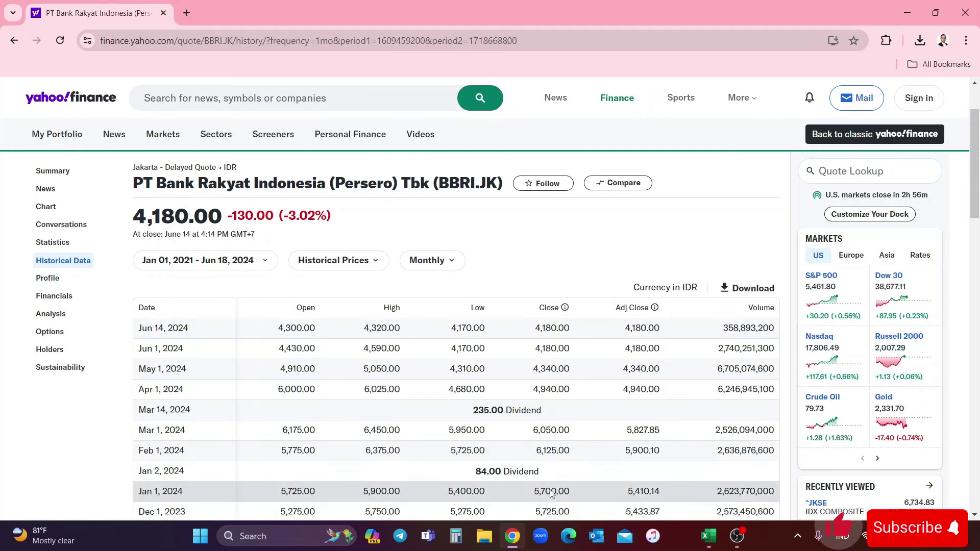
left_click(735, 292)
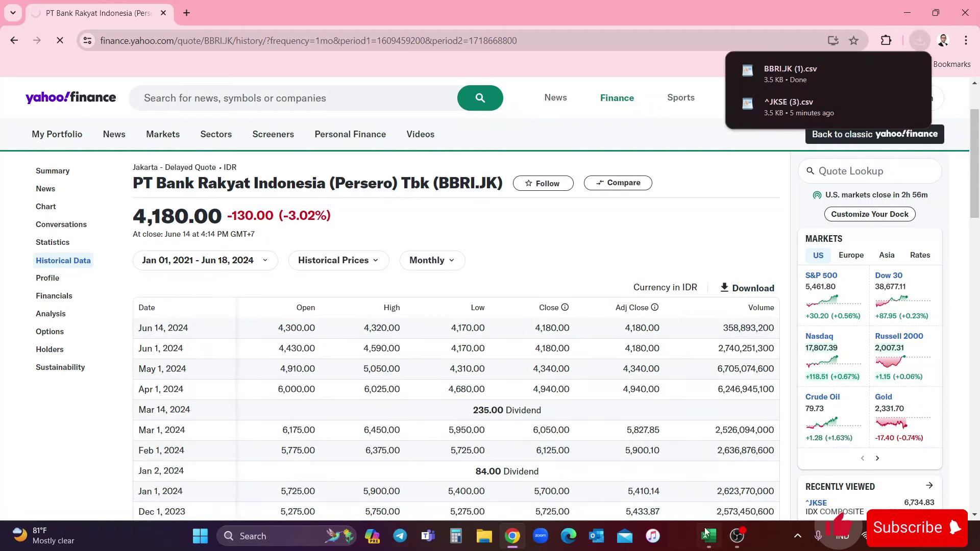
Step: Switch back to the Excel workbook and start a text import of BBRI.JK (1).csv from the Downloads folder
key("alt+Tab")
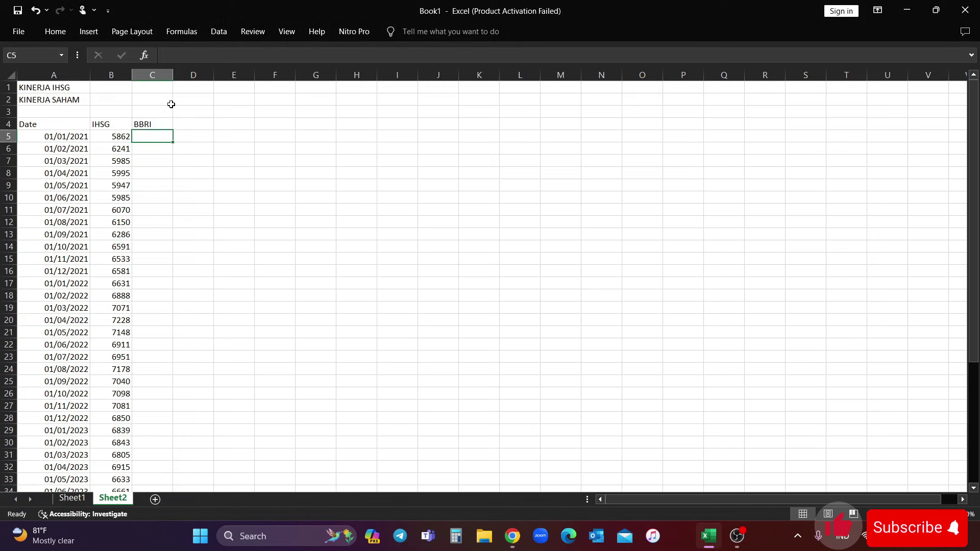
left_click(218, 31)
left_click(34, 77)
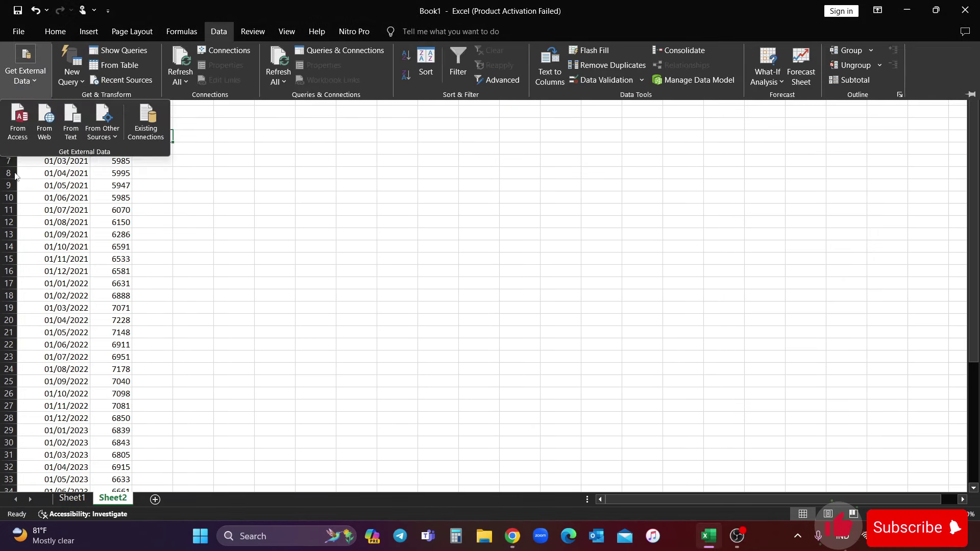
left_click(67, 127)
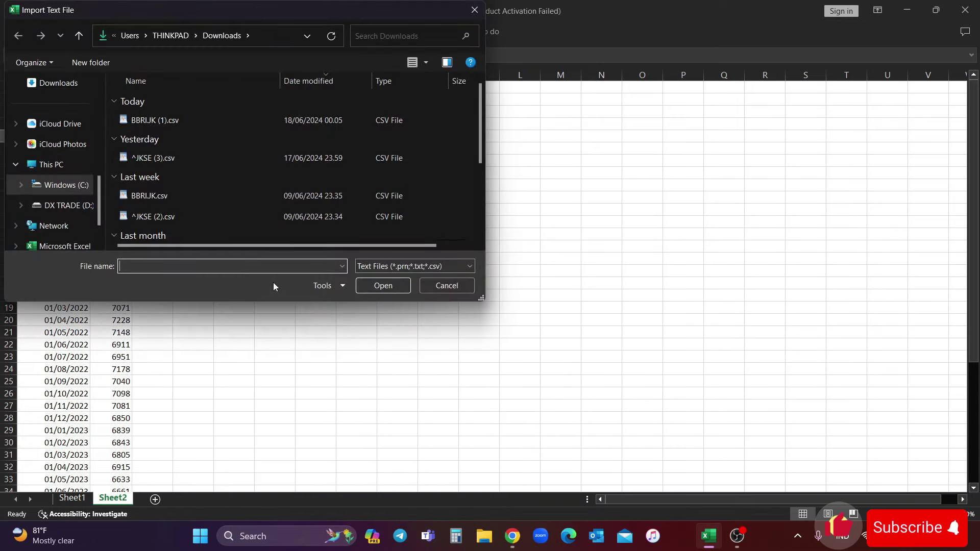
left_click(396, 291)
Step: Split the delimited file by tab, comma and a period as custom delimiter, placing the data at cell C5
left_click(531, 392)
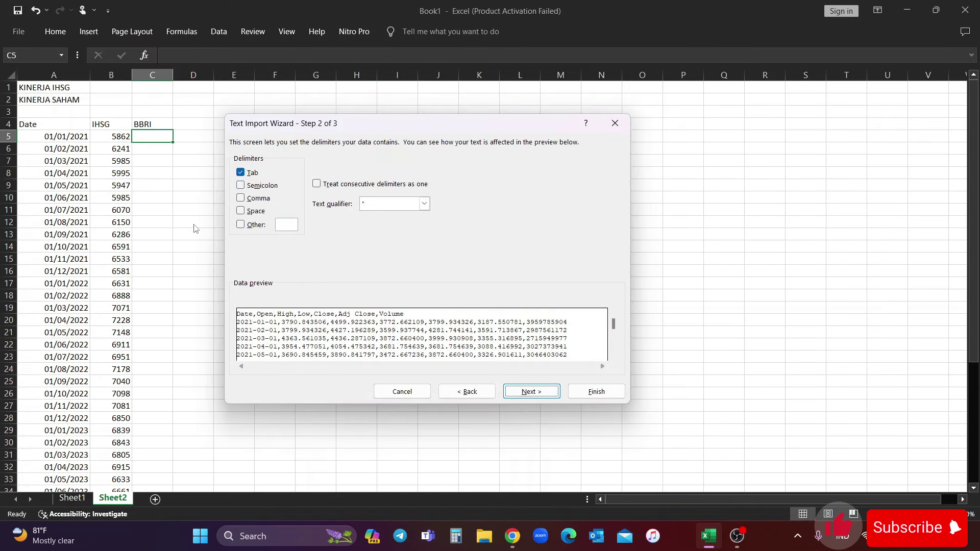
left_click(242, 200)
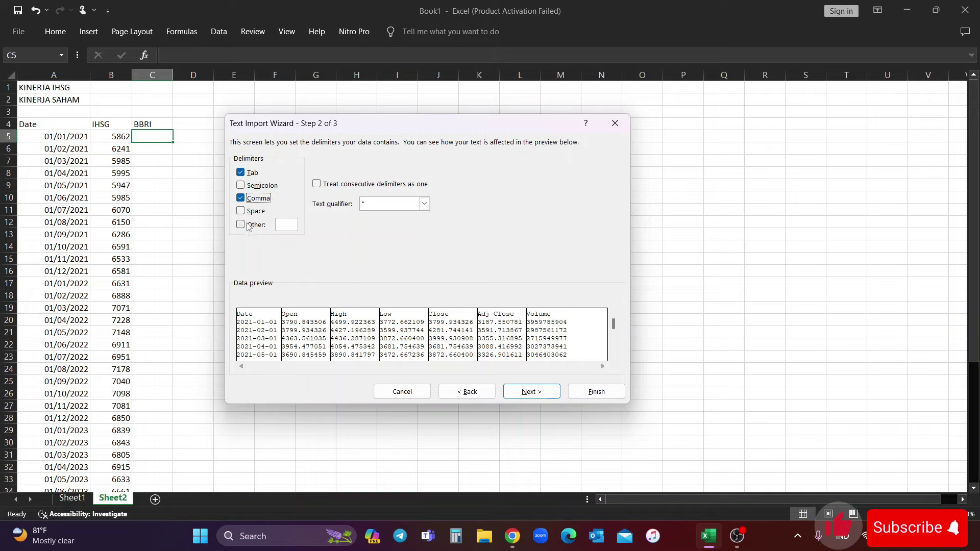
type(".")
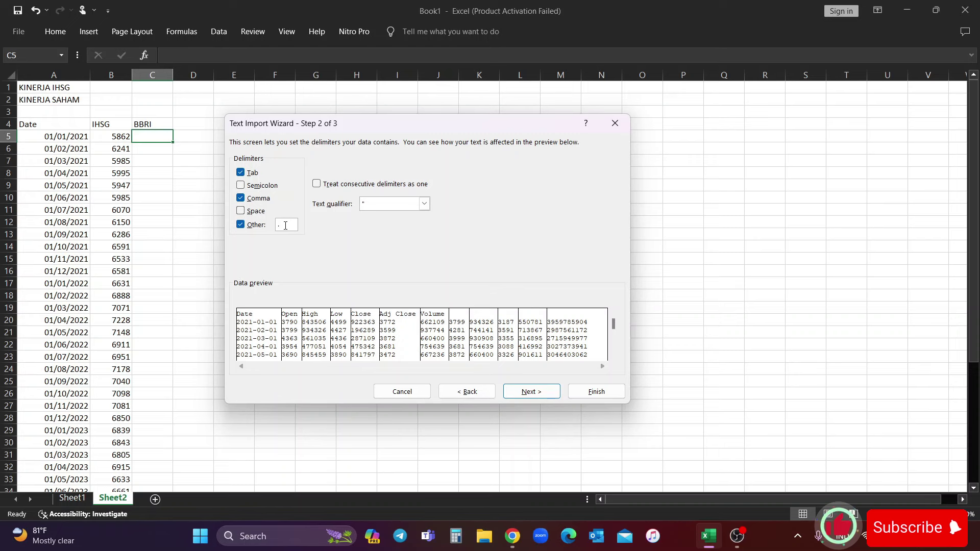
key("Return")
left_click(596, 391)
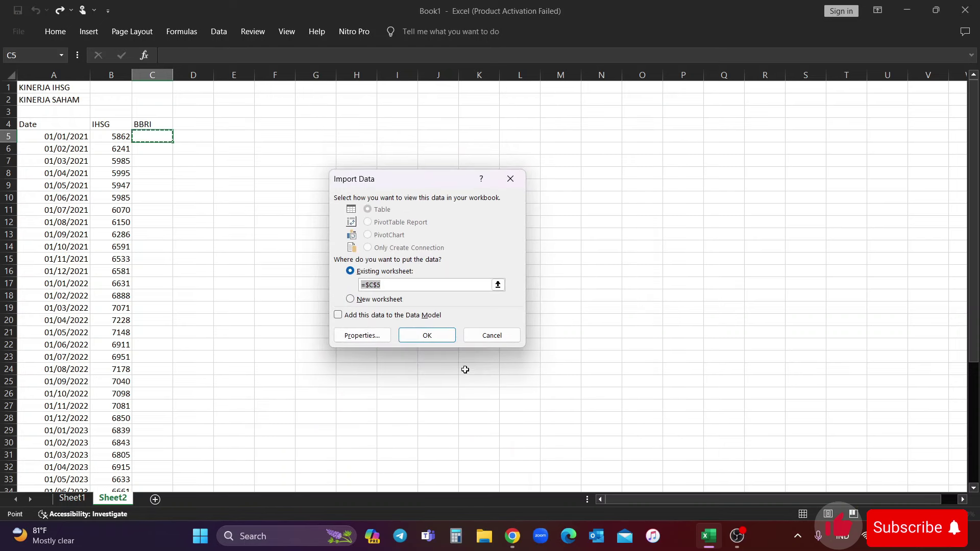
left_click(427, 336)
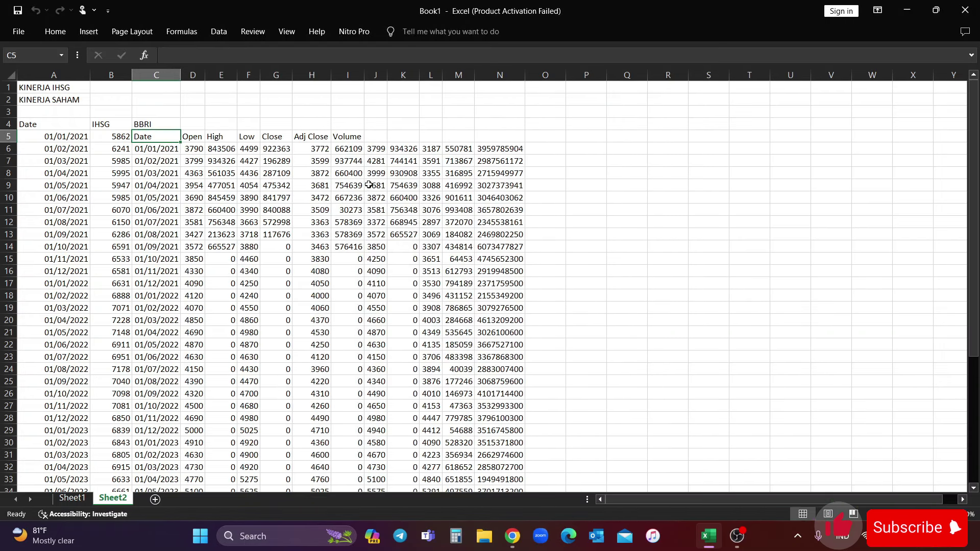
Step: Delete columns D through I of the imported BBRI data, keeping its closing-price column
left_click(375, 75)
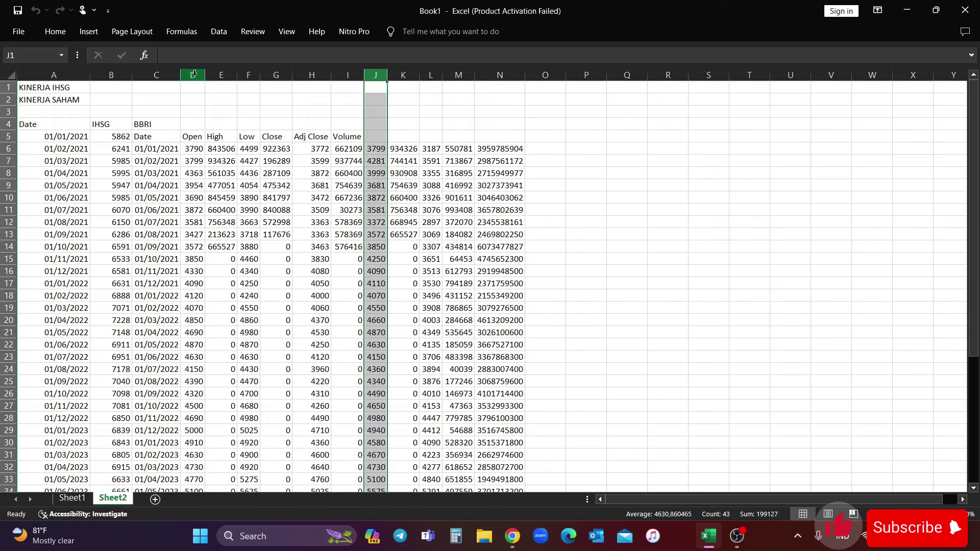
left_click_drag(194, 74, 338, 74)
left_click(236, 162)
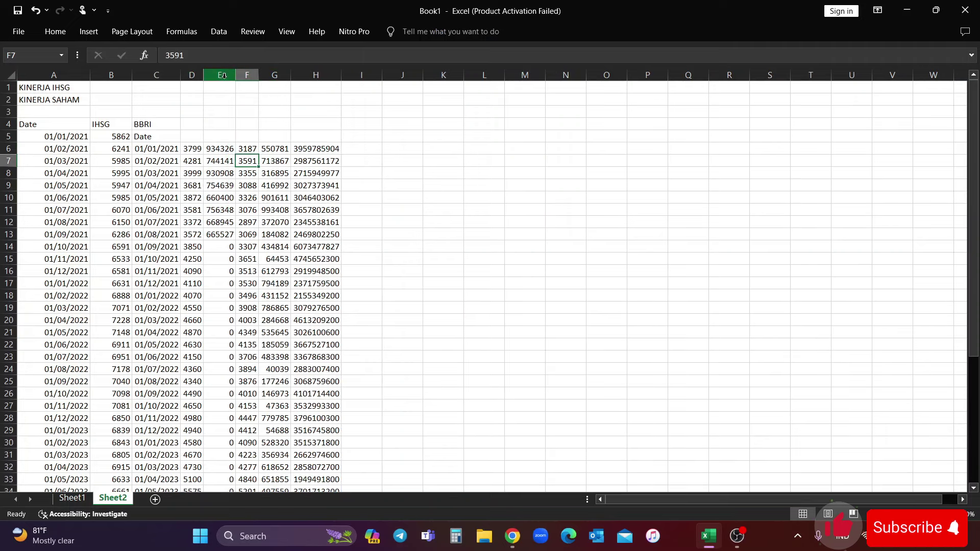
Step: Delete columns E through H and the duplicate date column C from the imported BBRI data
left_click_drag(220, 75, 321, 75)
right_click(322, 75)
left_click(347, 204)
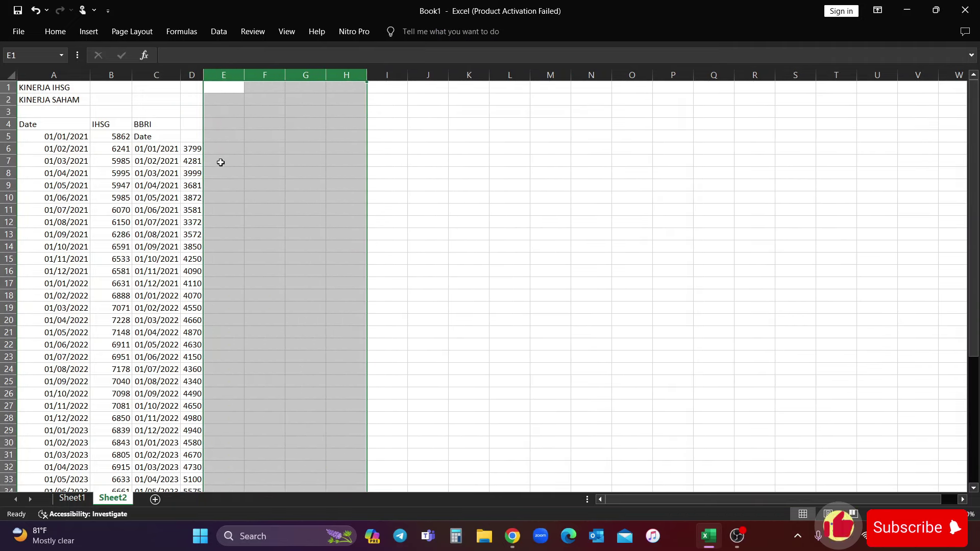
left_click(174, 149)
right_click(162, 78)
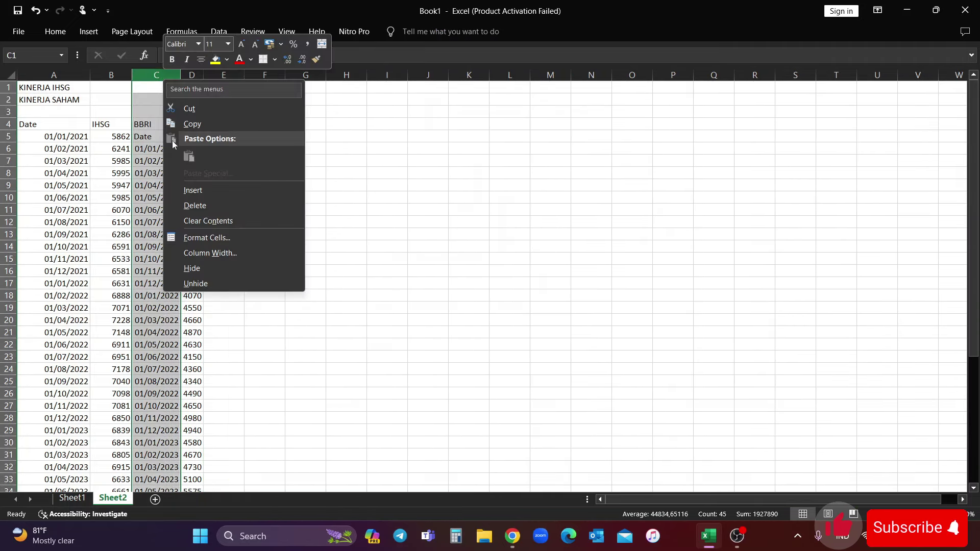
left_click(195, 205)
Step: Move the BBRI closing prices in C6:C48 up one row to start at C5, and enter the header BBRI in C4
left_click(148, 149)
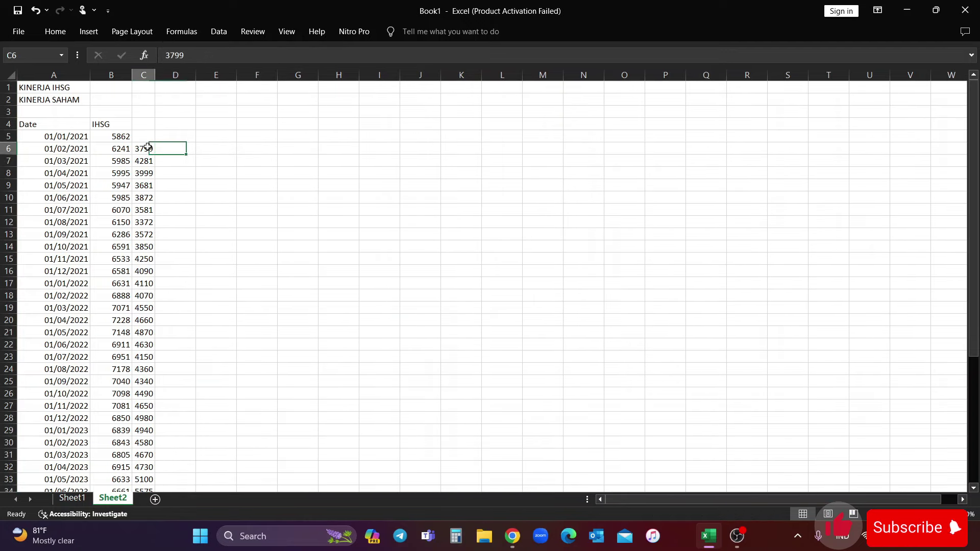
scroll(170, 187, "down", 8)
left_click(145, 371, "shift")
key("ctrl+x")
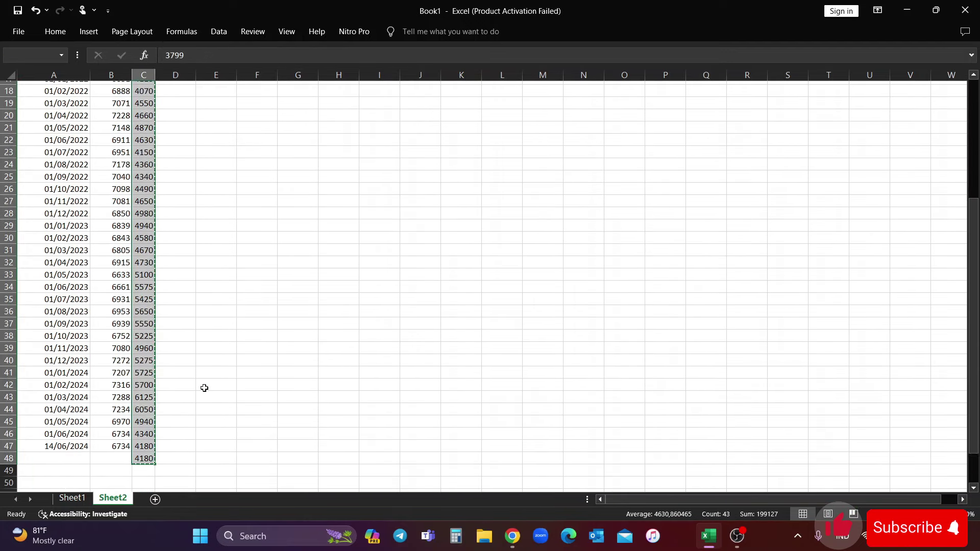
key("Up")
key("ctrl+v")
left_click(174, 149)
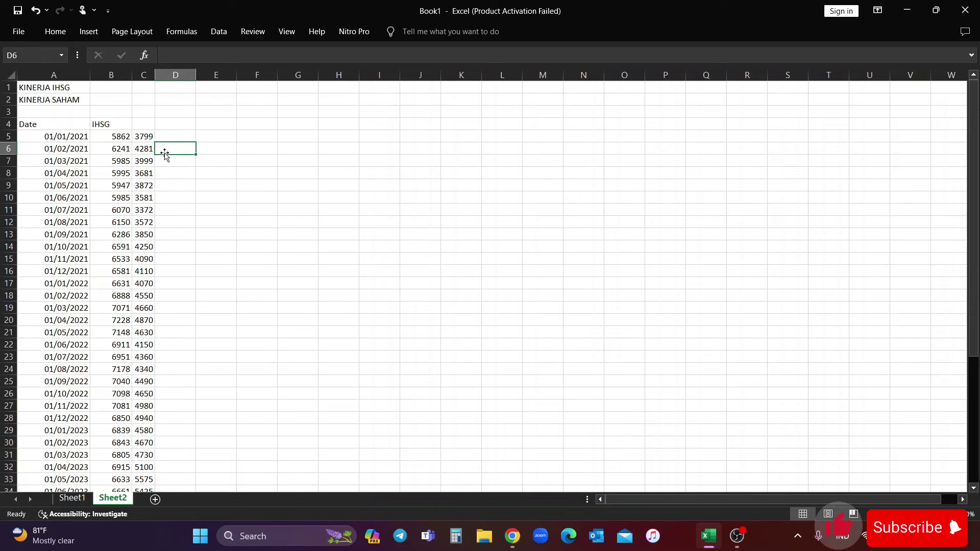
scroll(177, 160, "down", 7)
scroll(181, 255, "up", 3)
scroll(184, 315, "up", 4)
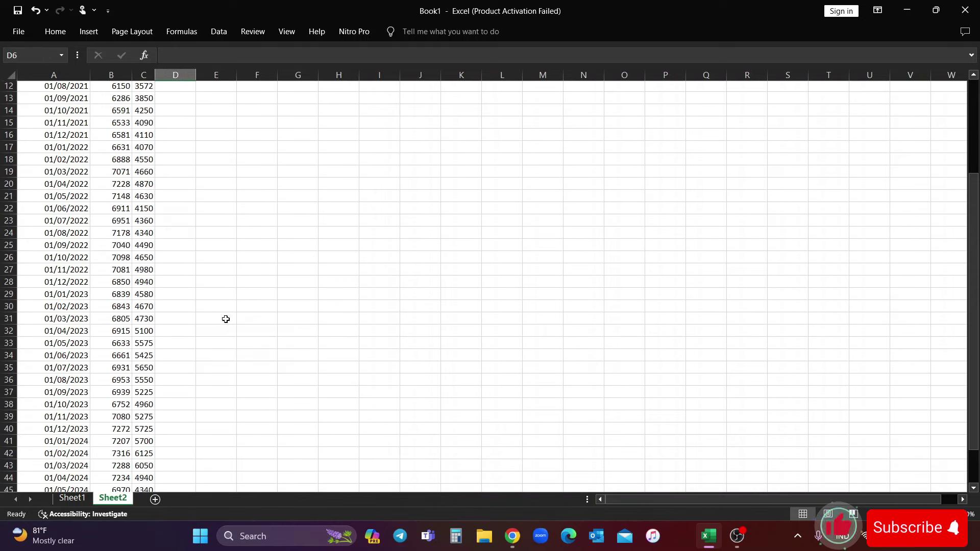
left_click(146, 124)
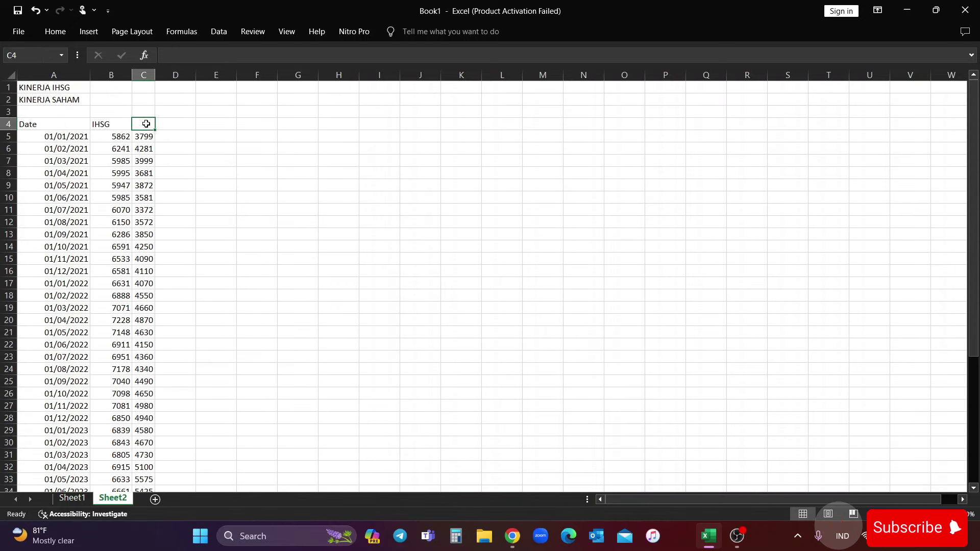
type("BBRI")
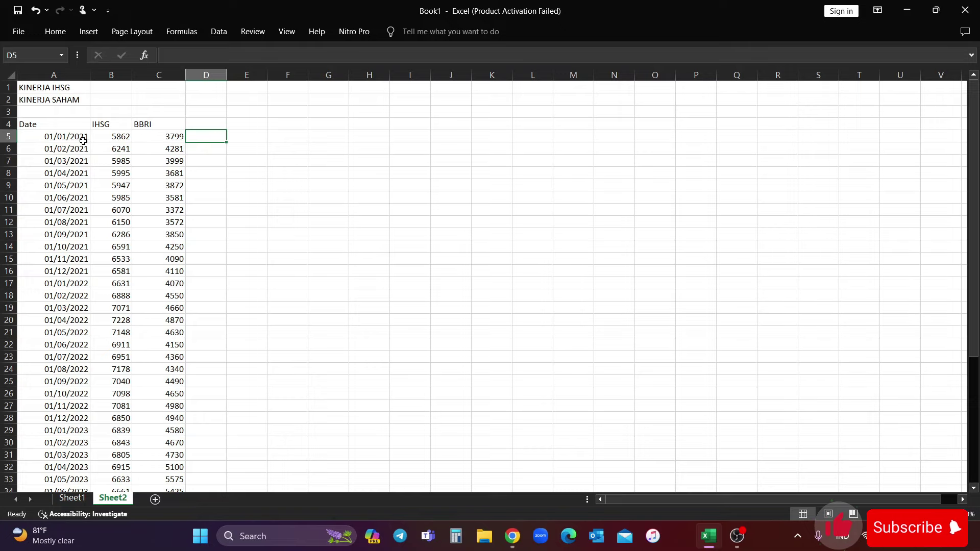
Step: Highlight the BBRI prices from January 2021 to December 2023, cells C5:C40, with a yellow fill
left_click_drag(150, 136, 170, 234)
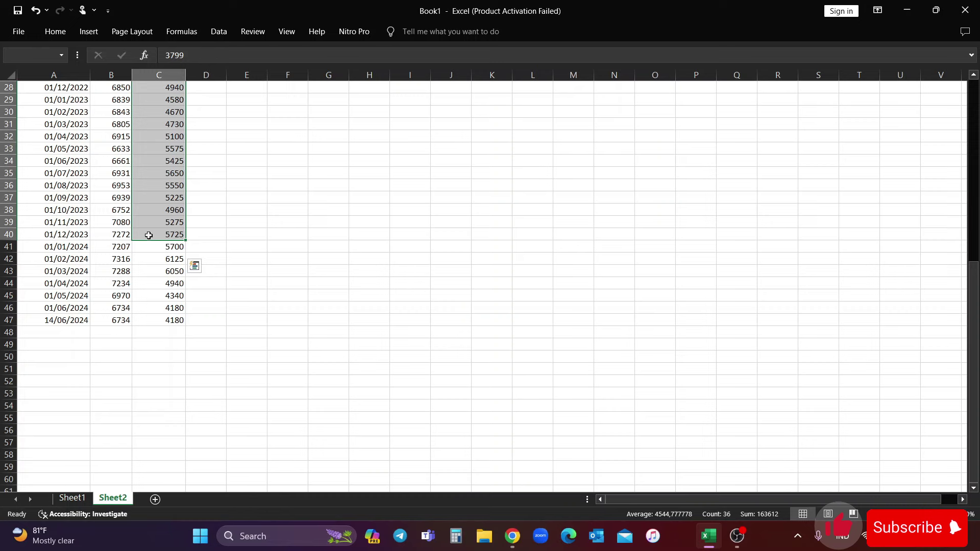
scroll(138, 233, "up", 5)
left_click(55, 31)
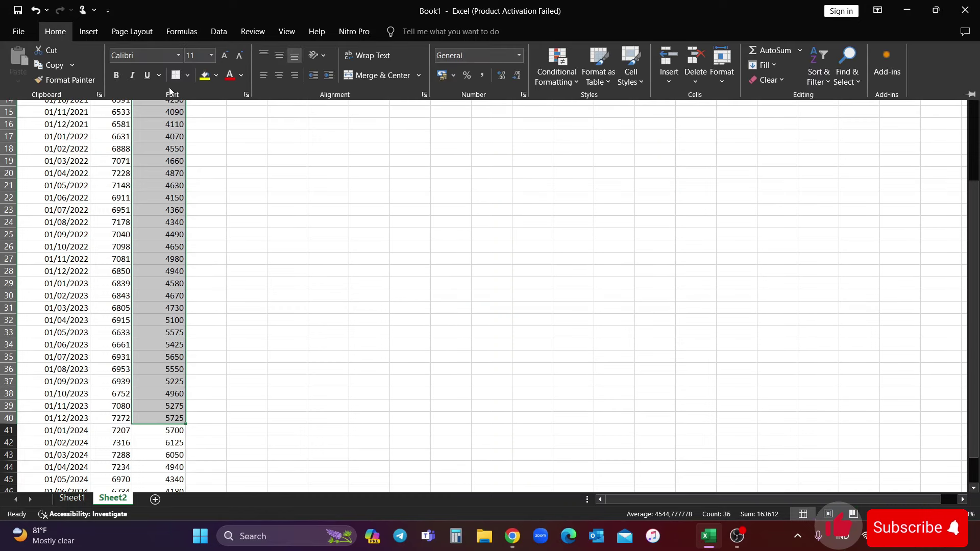
left_click(203, 78)
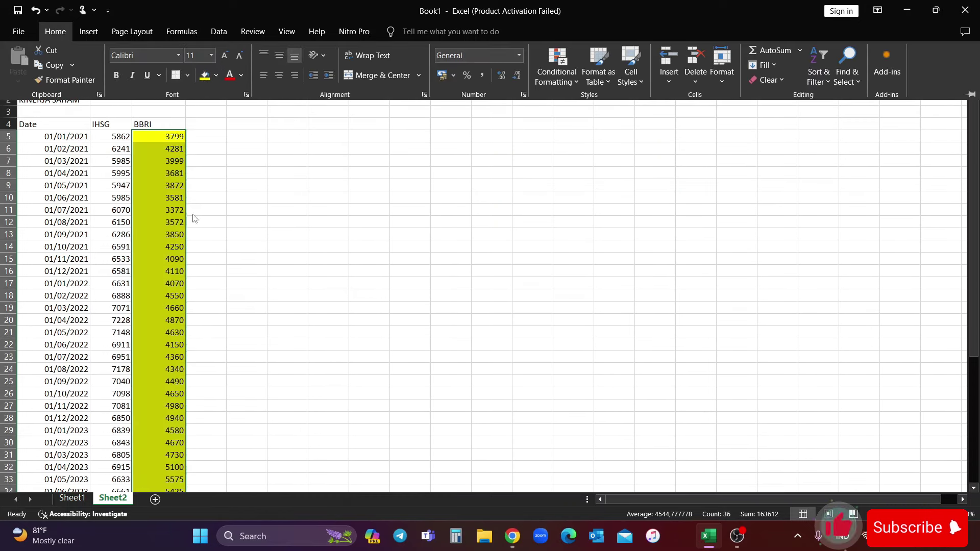
left_click(204, 456)
scroll(205, 286, "up", 3)
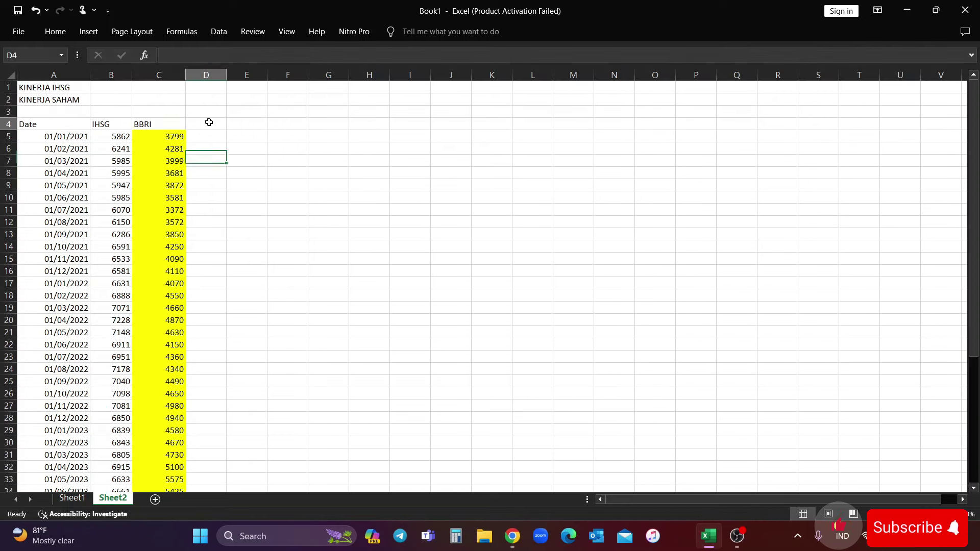
Step: Add the headers RETURN IHSG in D4 and RETURN BBRI in E4, and fit the column widths to them
left_click(208, 123)
type("re")
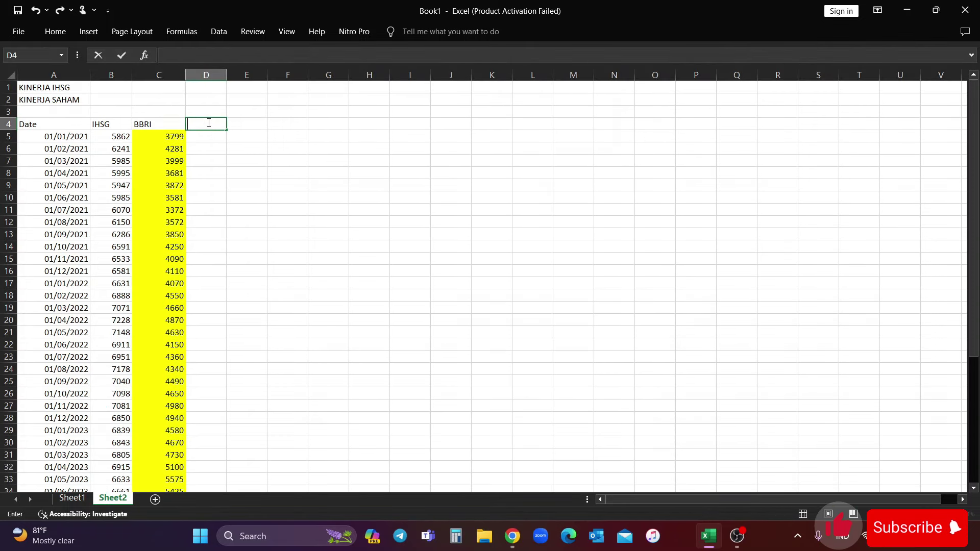
type("RETURN")
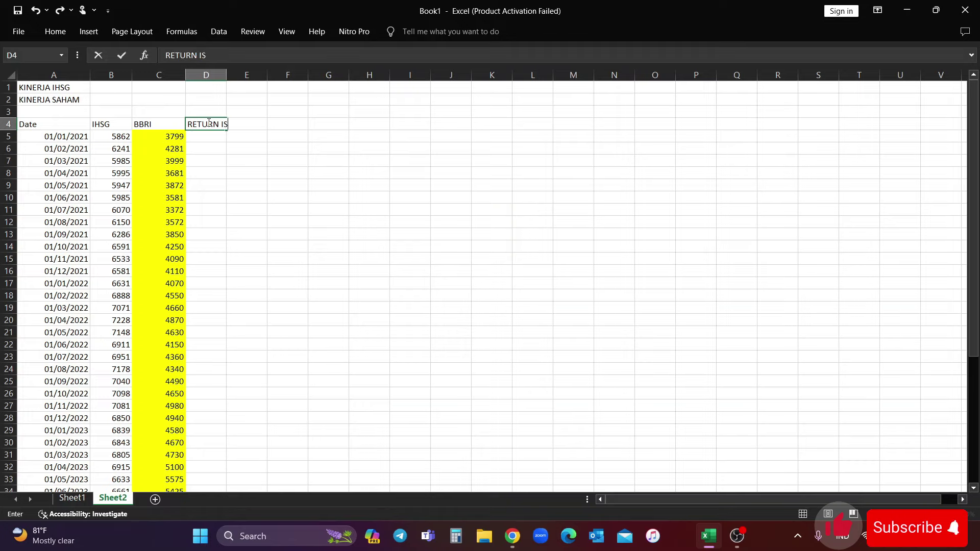
type(" IHSG")
key("Tab")
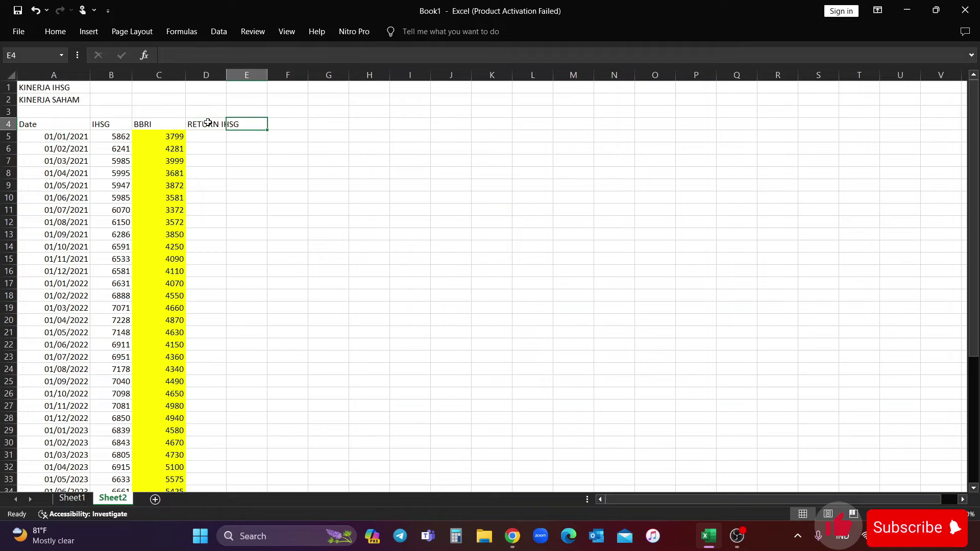
type("RETURN BBRI")
key("Return")
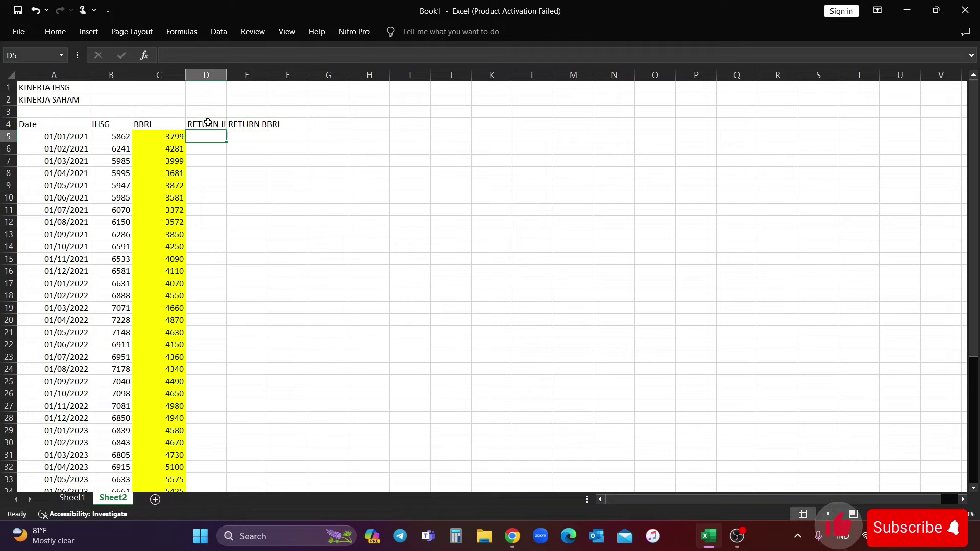
double_click(230, 71)
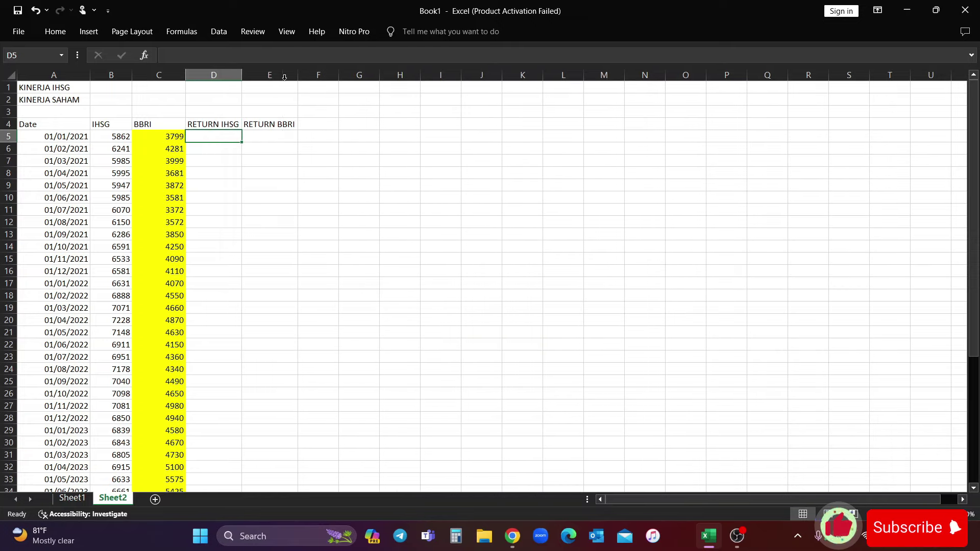
Step: Calculate the monthly IHSG return in D6 with =B6/B5-1 and fill the formula down the column
left_click(220, 148)
type("=")
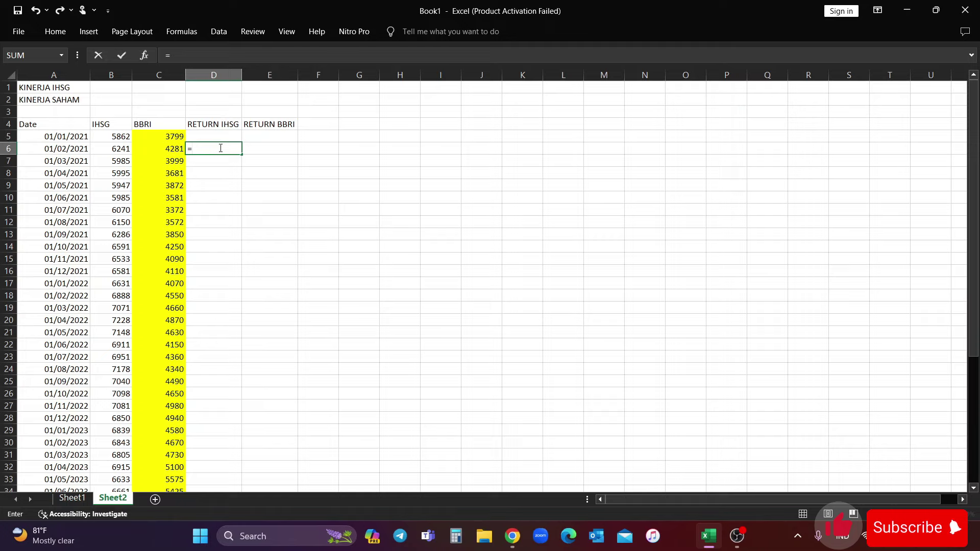
left_click(119, 149)
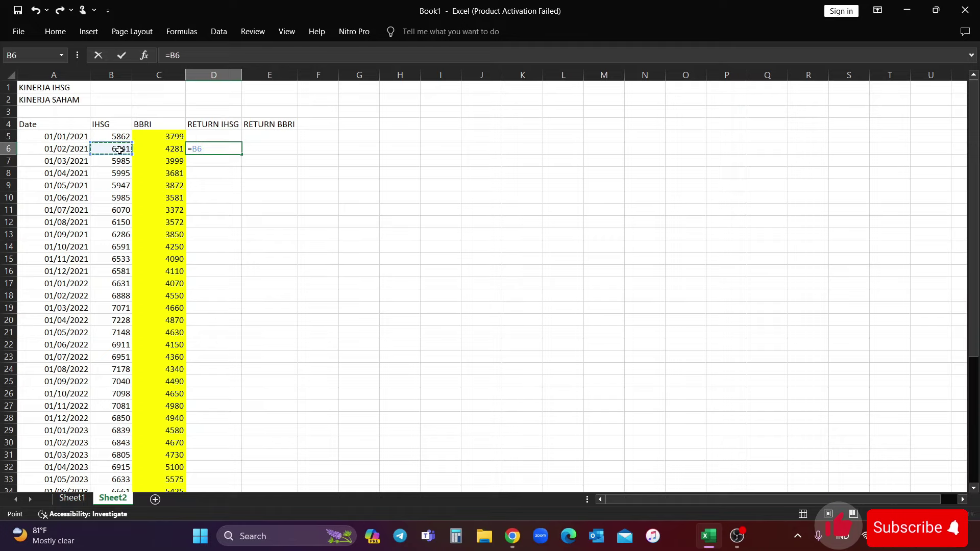
type("/")
left_click(119, 137)
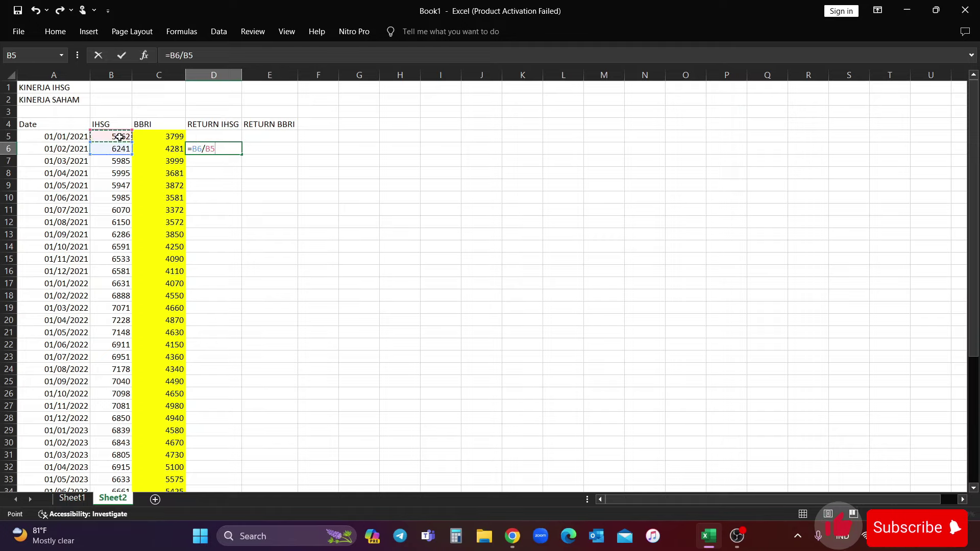
type("-1")
key("Return")
left_click(217, 148)
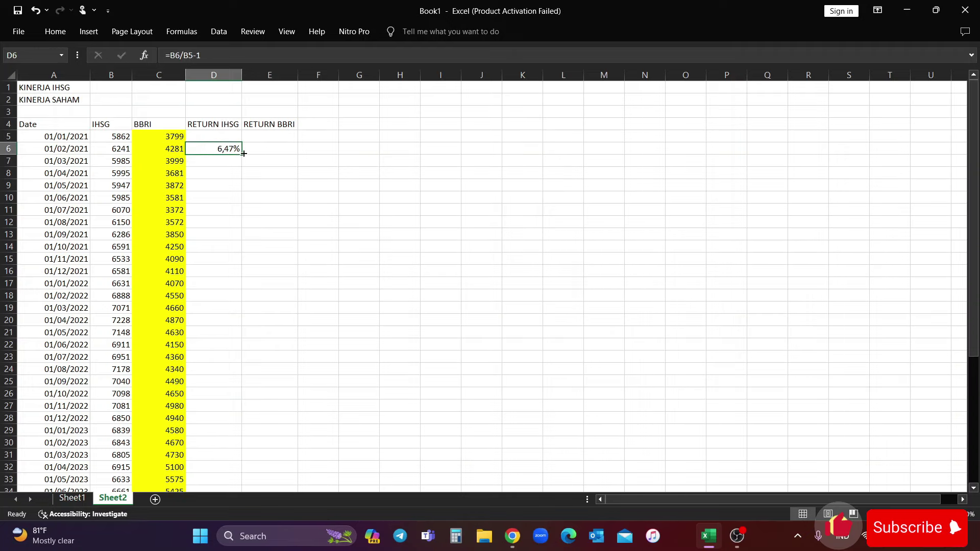
double_click(241, 154)
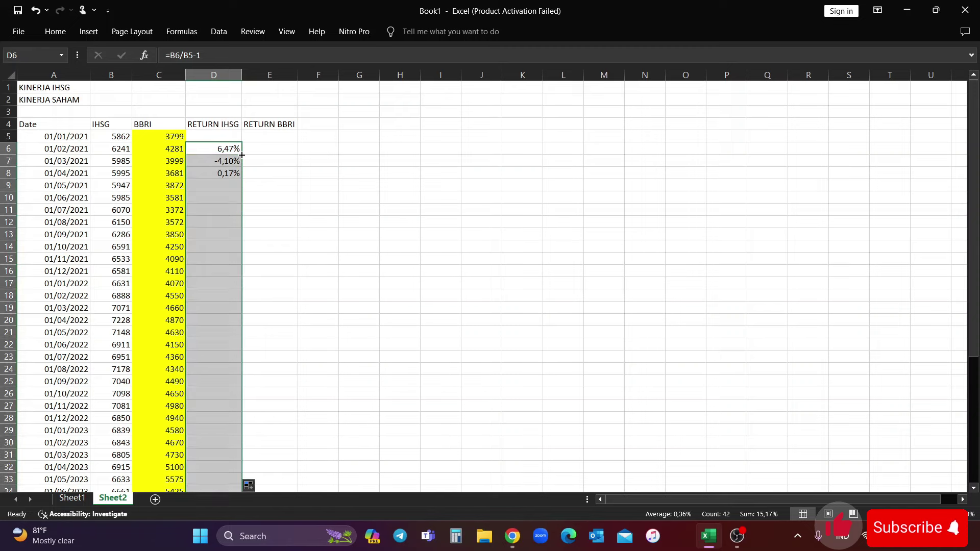
Step: Copy the return formula from D6 to E6 and fill it down the RETURN BBRI column
left_click(230, 149)
left_click_drag(242, 154, 285, 155)
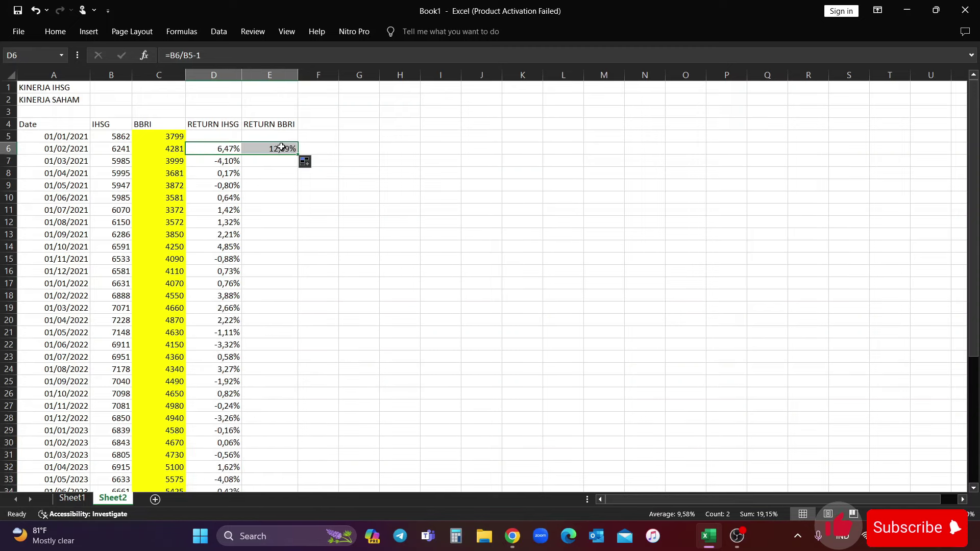
left_click(287, 149)
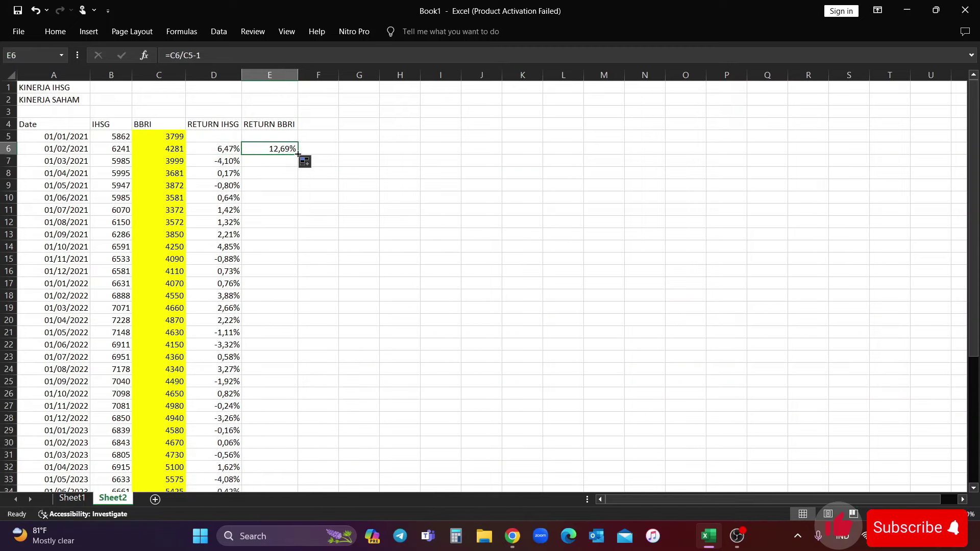
double_click(297, 154)
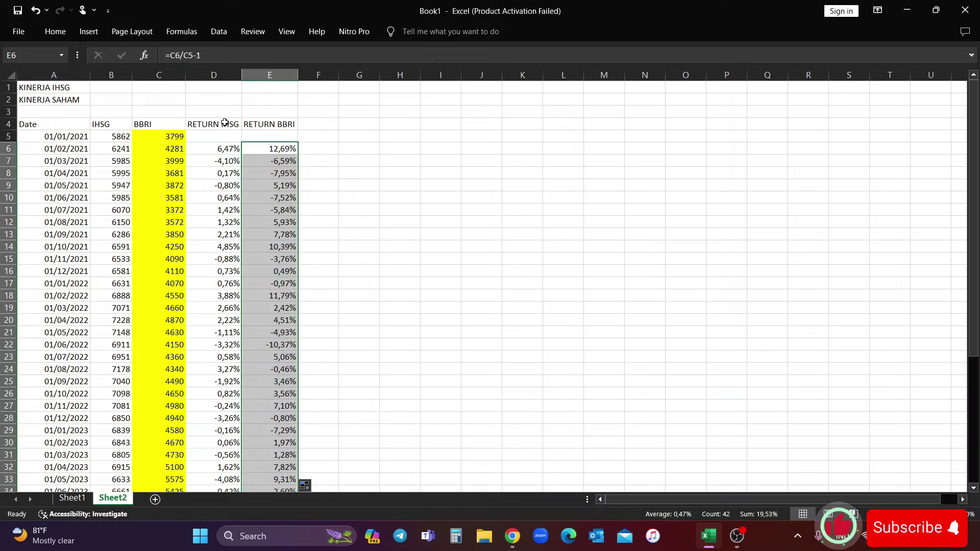
Step: Add the header BETA in cell F4 beside the return columns
left_click(269, 125)
left_click(318, 125)
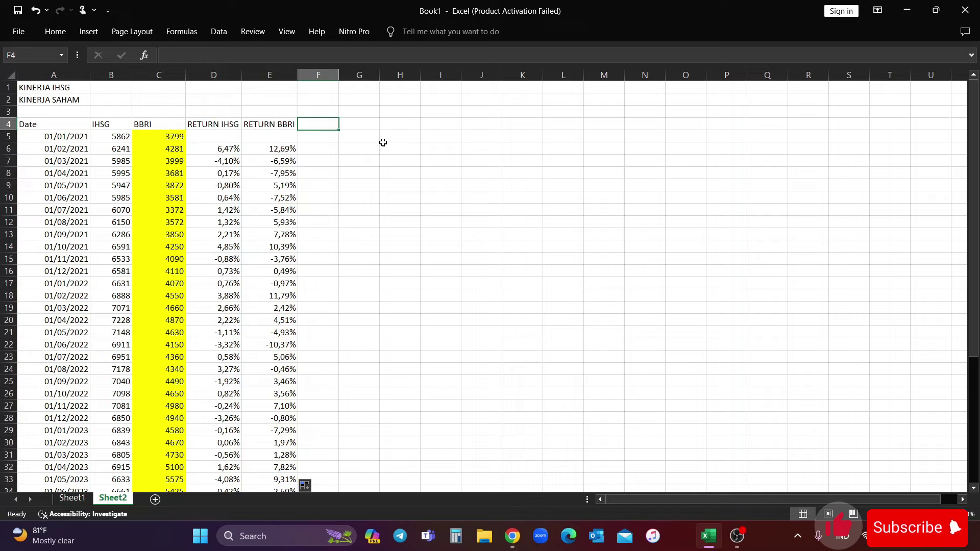
type("BETA")
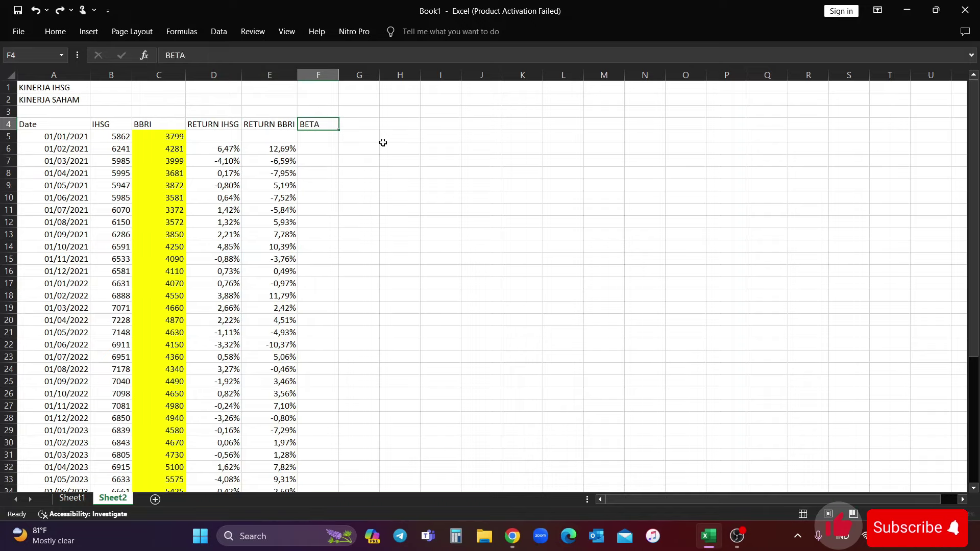
key("Return")
Step: Calculate BBRI's beta against IHSG in F6 with =SLOPE(E6:E40;D6:D40)
left_click(328, 153)
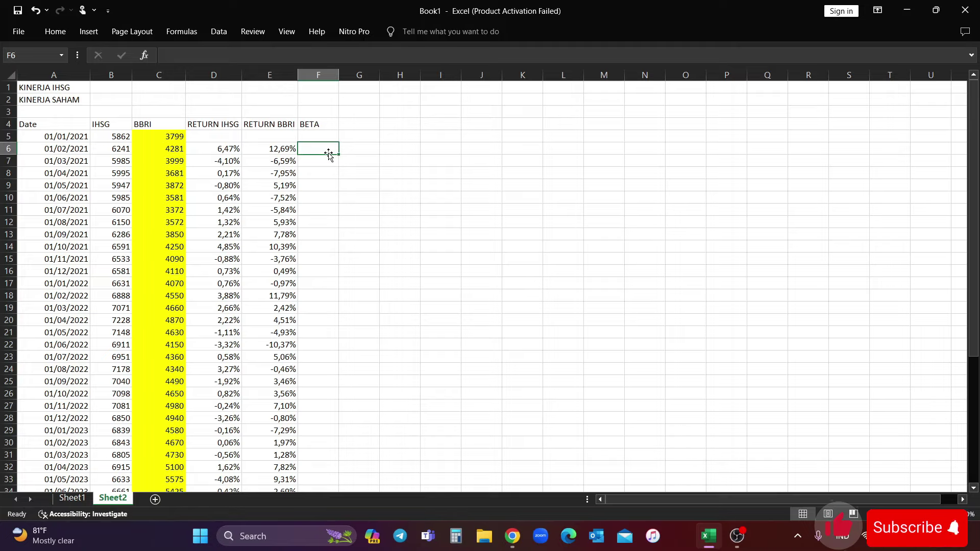
type("=SL")
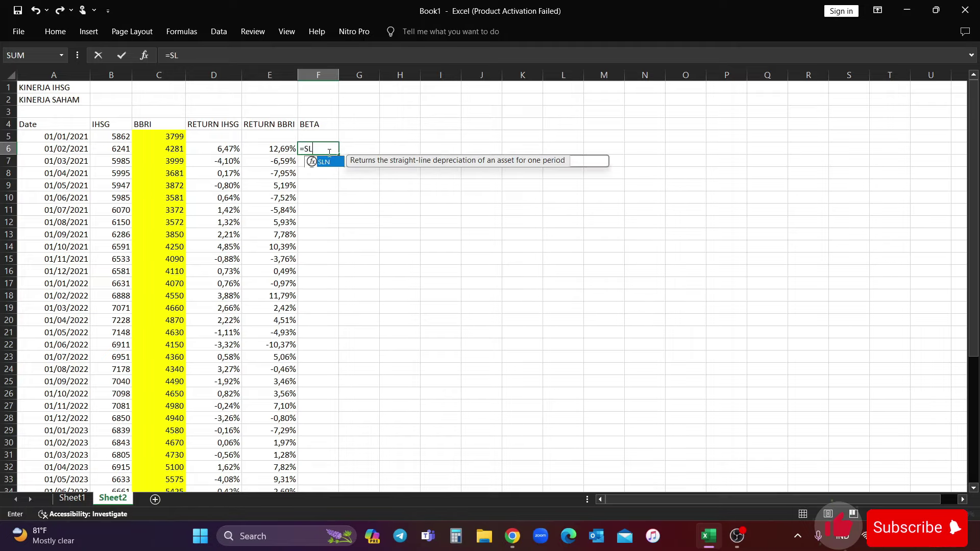
type("OPE(")
left_click(270, 149)
scroll(255, 225, "down", 4)
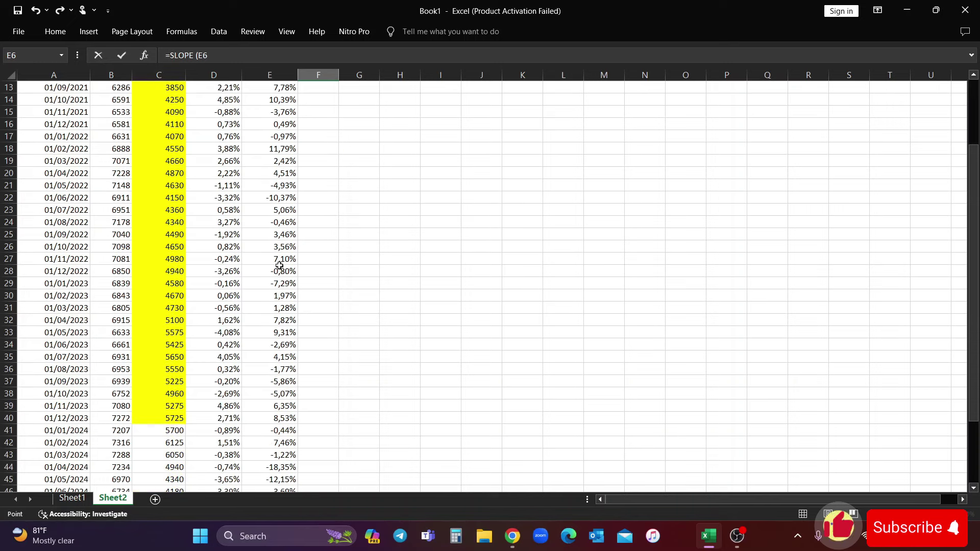
left_click(273, 423, "shift")
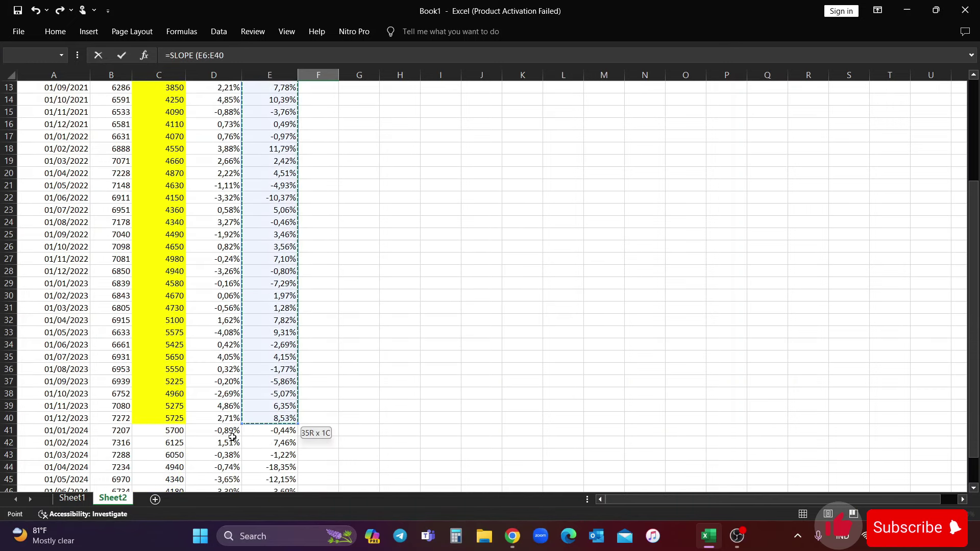
scroll(245, 160, "up", 4)
type(";")
left_click(230, 149)
scroll(245, 229, "down", 5)
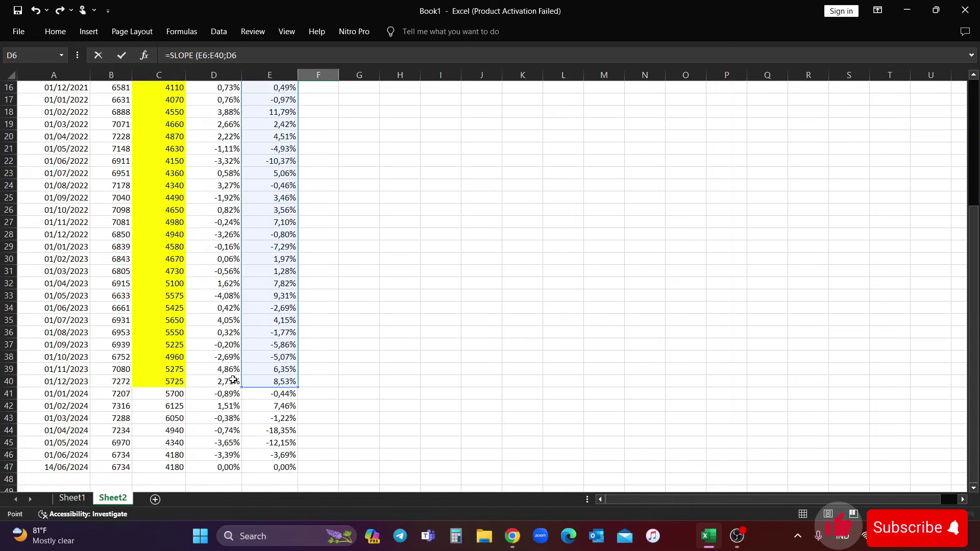
left_click(217, 384, "shift")
scroll(304, 392, "up", 5)
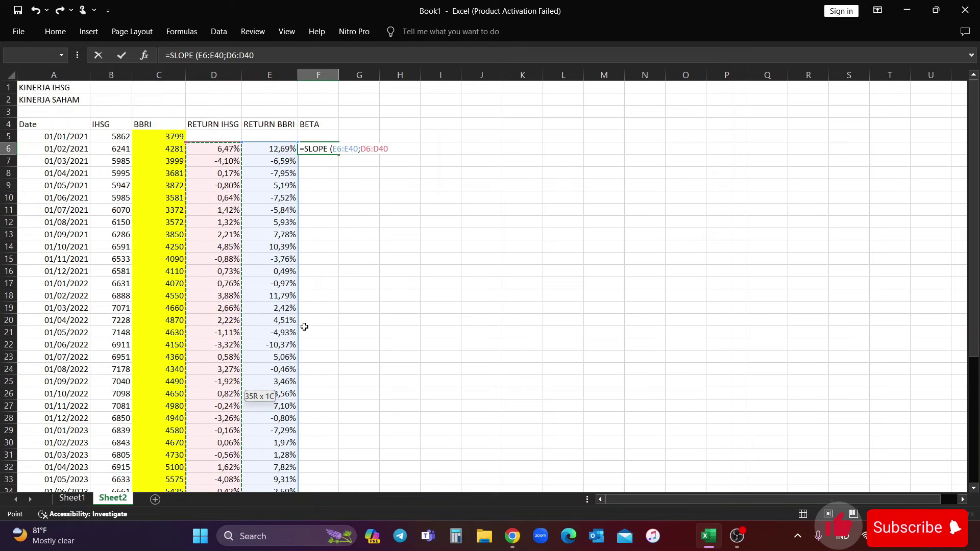
key("Return")
left_click(470, 315)
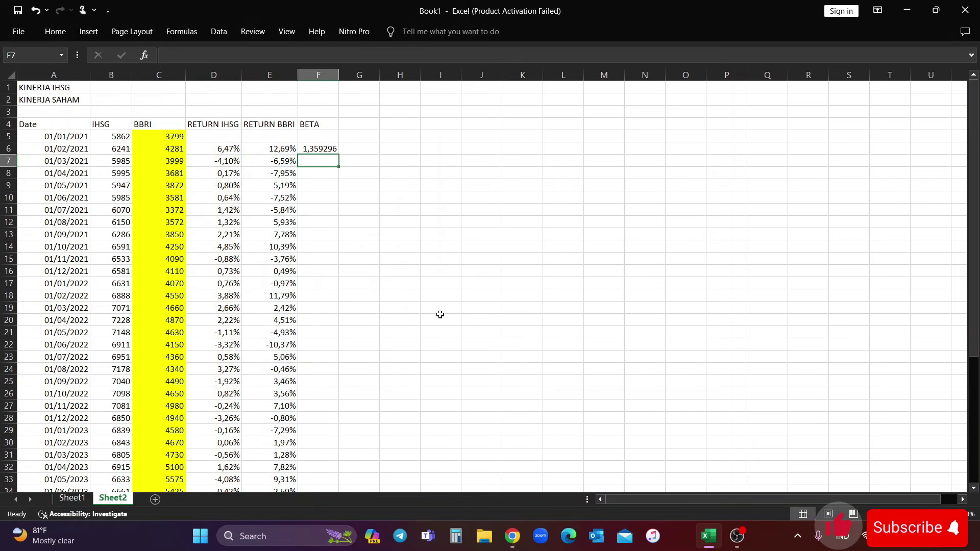
left_click(332, 150)
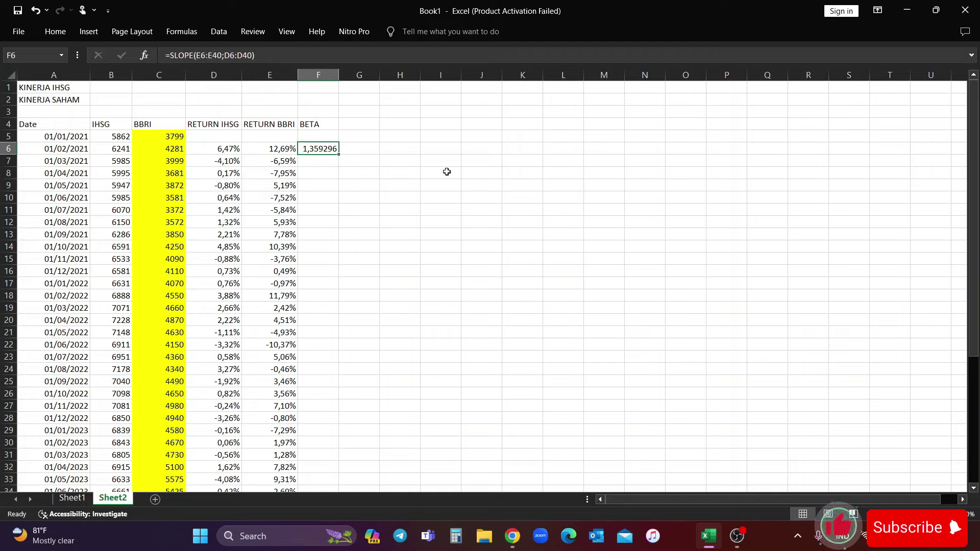
Step: Reduce the beta result in F6 to two decimal places
left_click(56, 31)
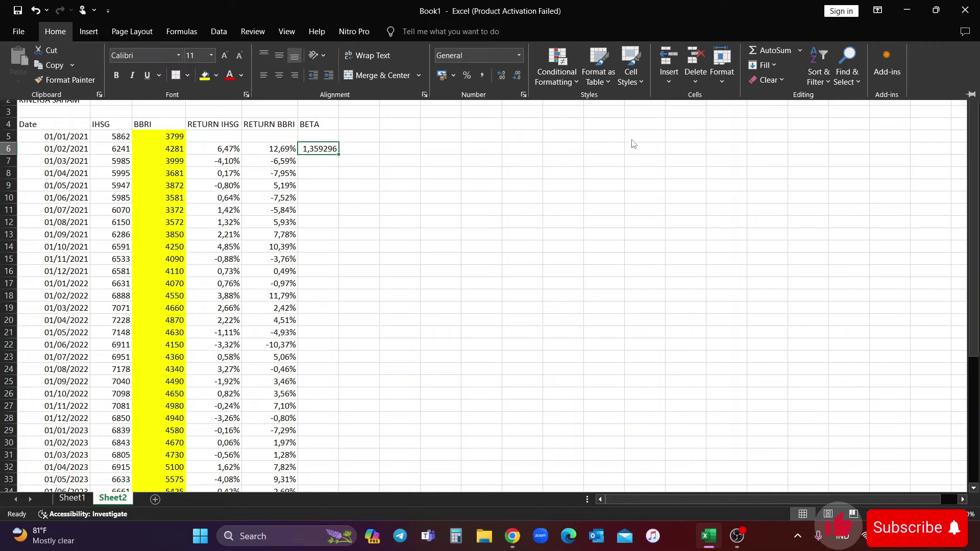
left_click(515, 78)
left_click(515, 79)
left_click(516, 79)
left_click(515, 79)
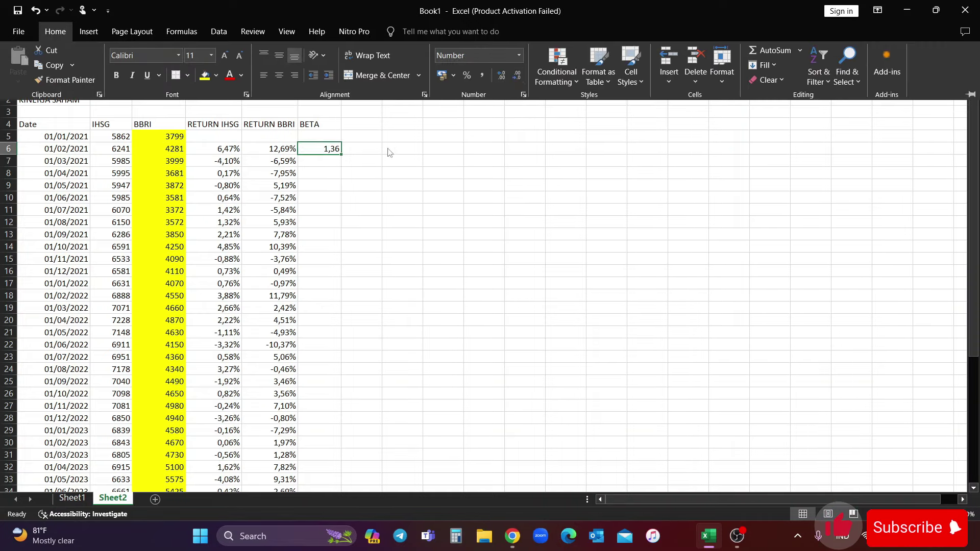
left_click(388, 152)
left_click(322, 126)
left_click(309, 149)
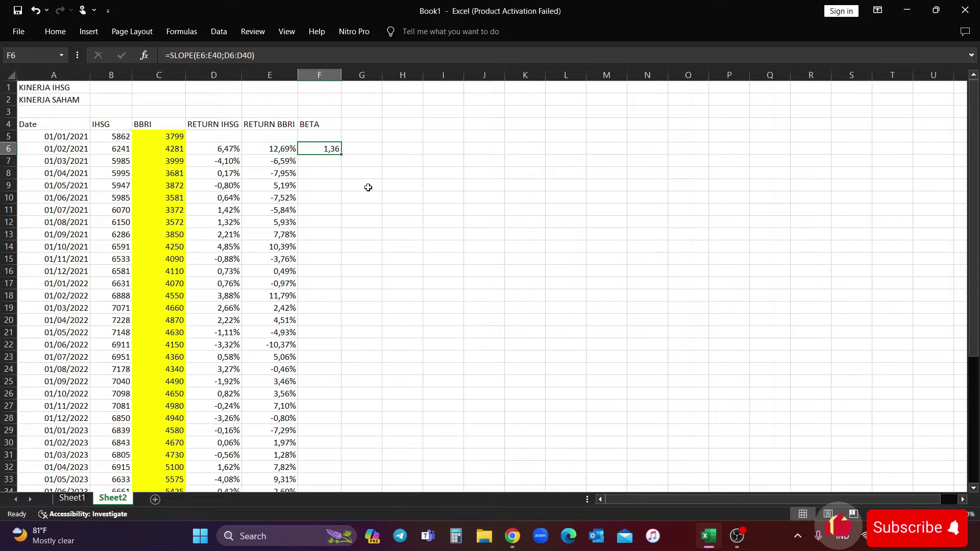
Step: List the tickers BBRI, BBCA, BMRI, TLKM and ASII in cells H5 to H9
left_click(408, 135)
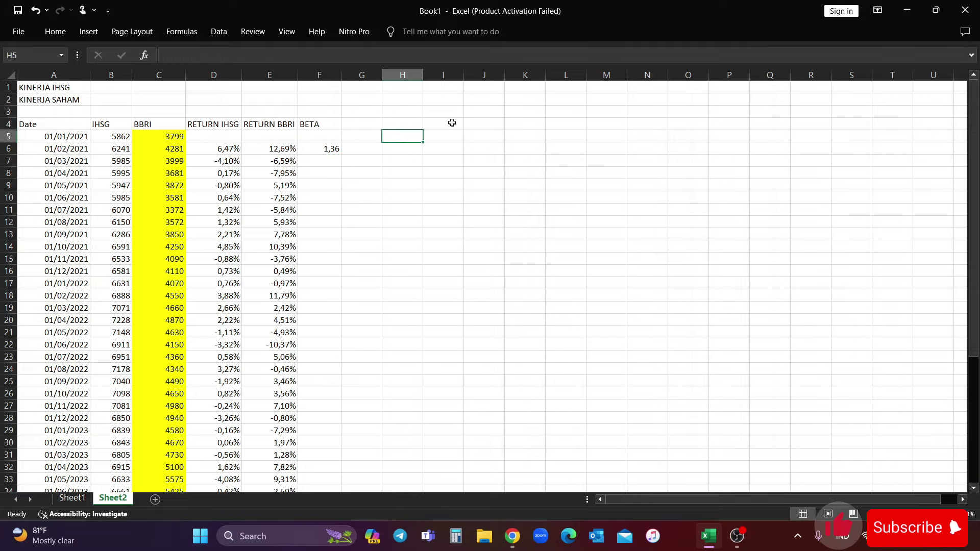
type("BBRI")
key("Return")
type("BBCA")
key("Return")
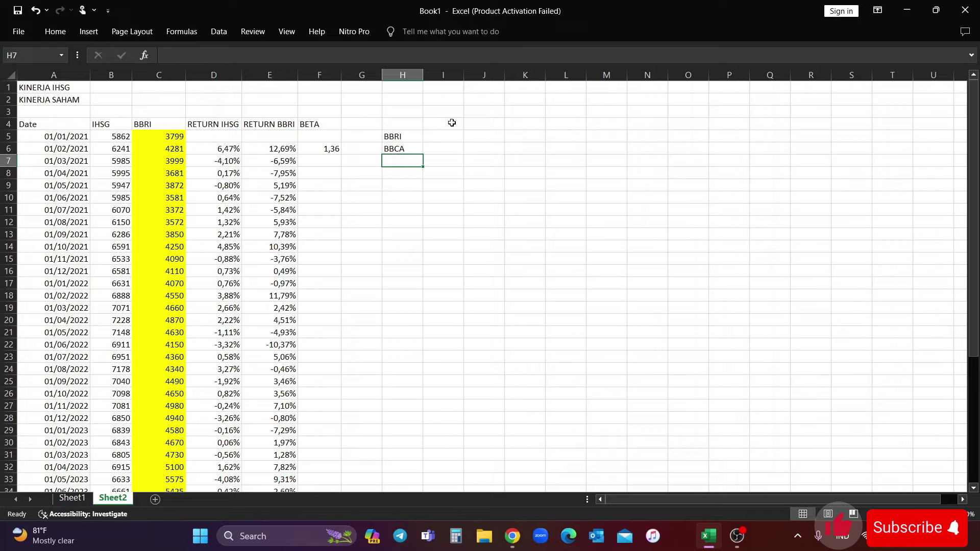
type("BMRI")
key("Return")
type("TLKM")
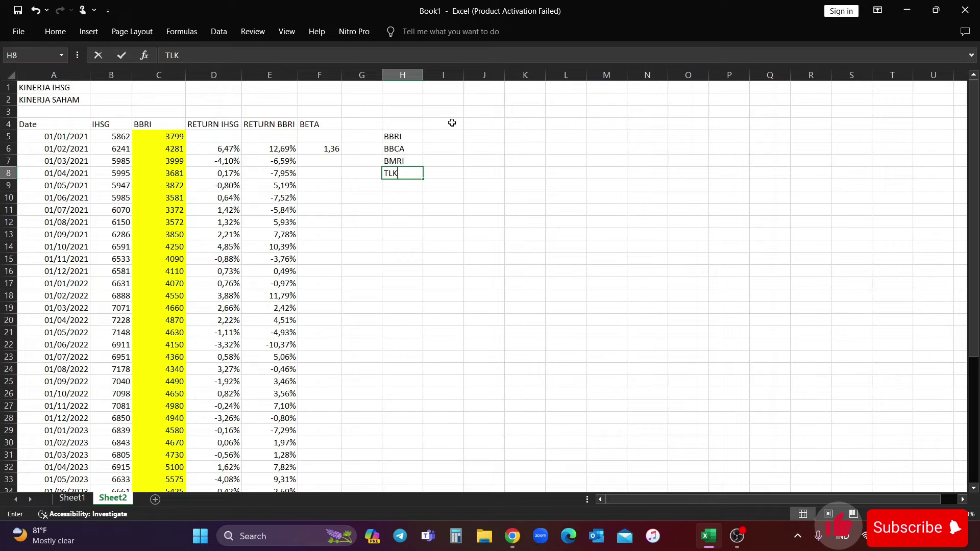
key("Return")
type("ASII")
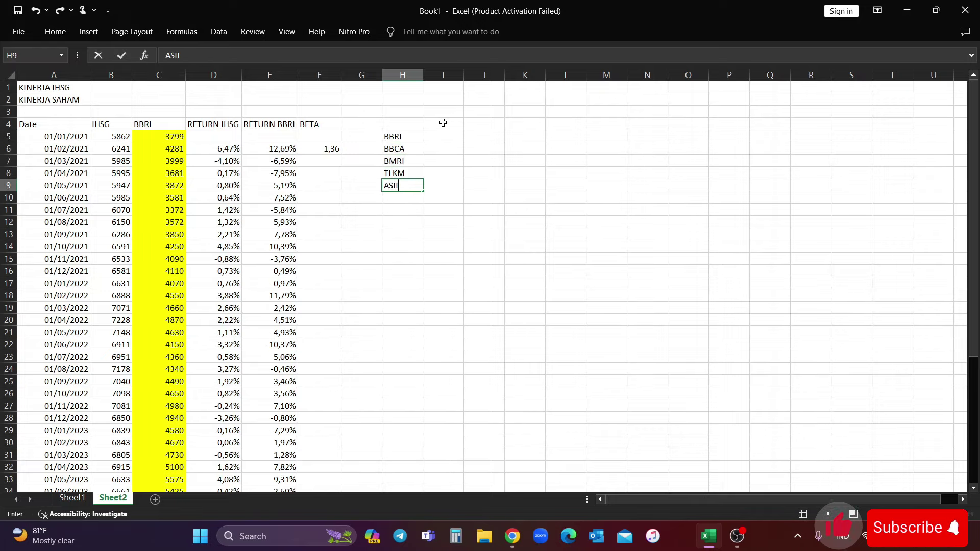
left_click_drag(403, 138, 409, 185)
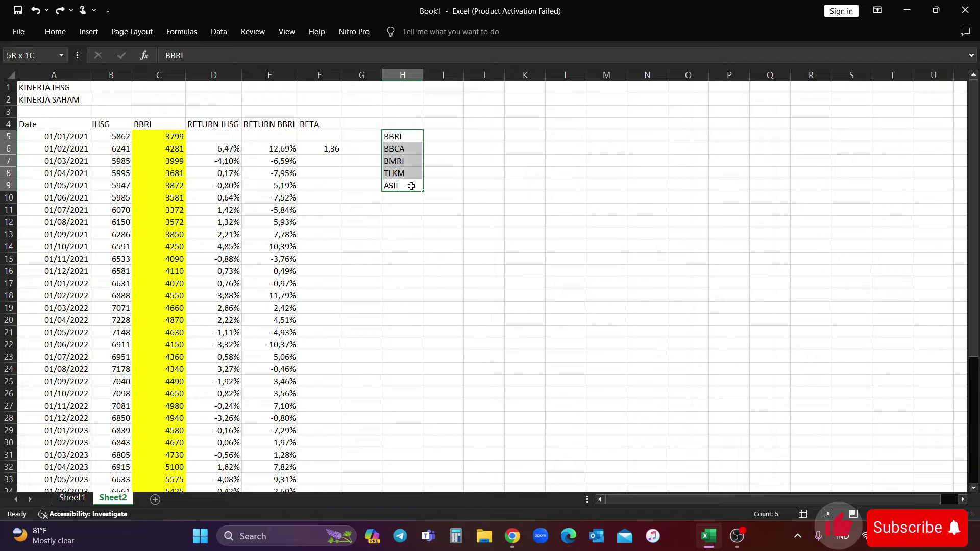
Step: Enter the note BETA 1 in J7 beside the ticker list, and clear both trial entries from the sheet
left_click(493, 165)
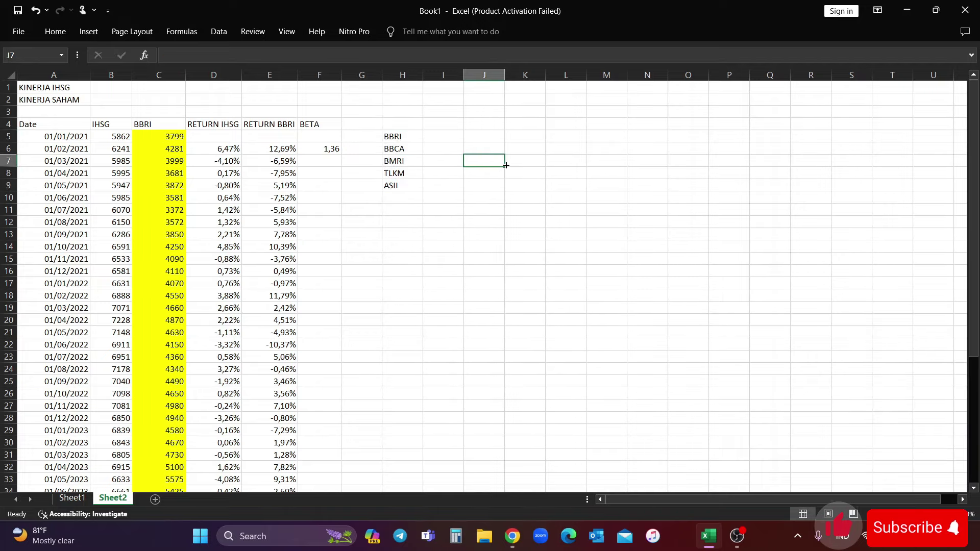
type("BETA 1")
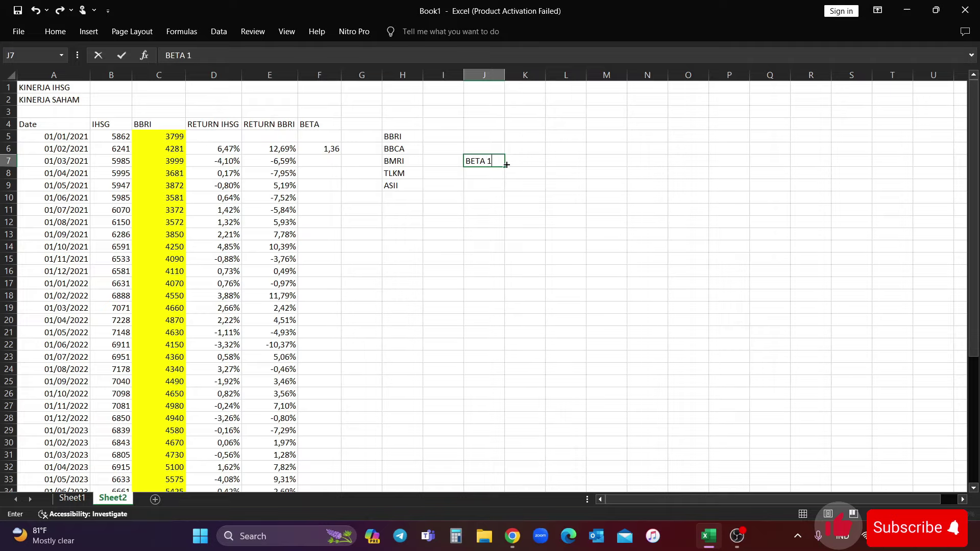
left_click(442, 137)
left_click(413, 140)
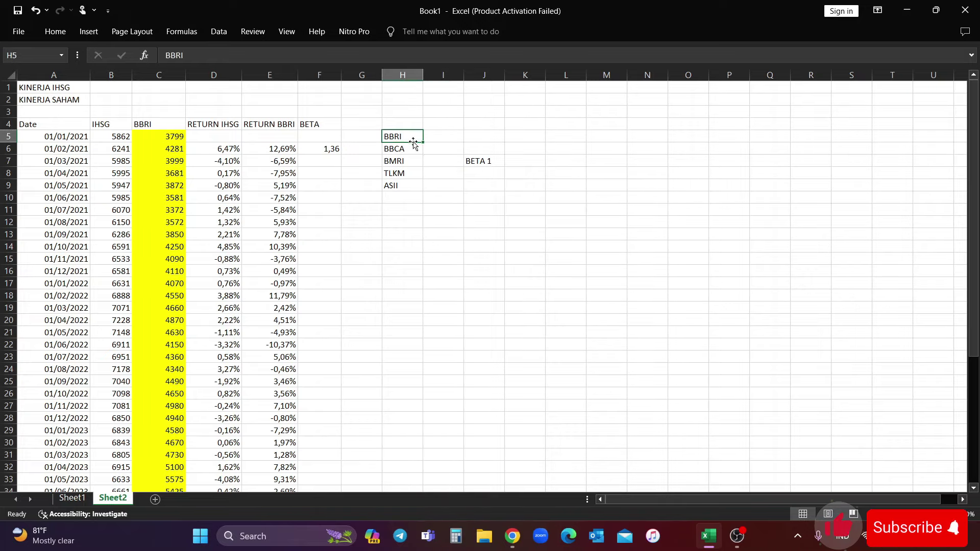
left_click(413, 150)
left_click(410, 164)
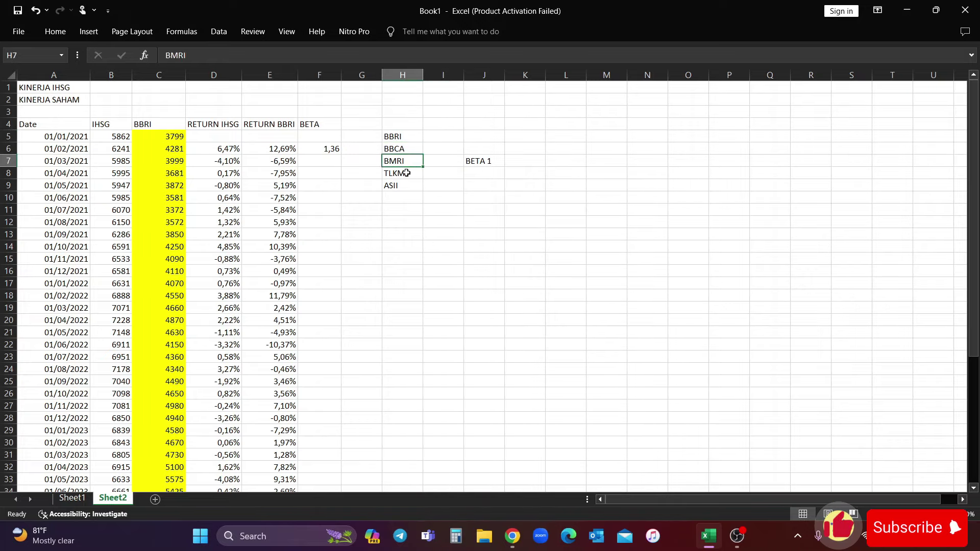
left_click(408, 173)
left_click(407, 185)
left_click(493, 186)
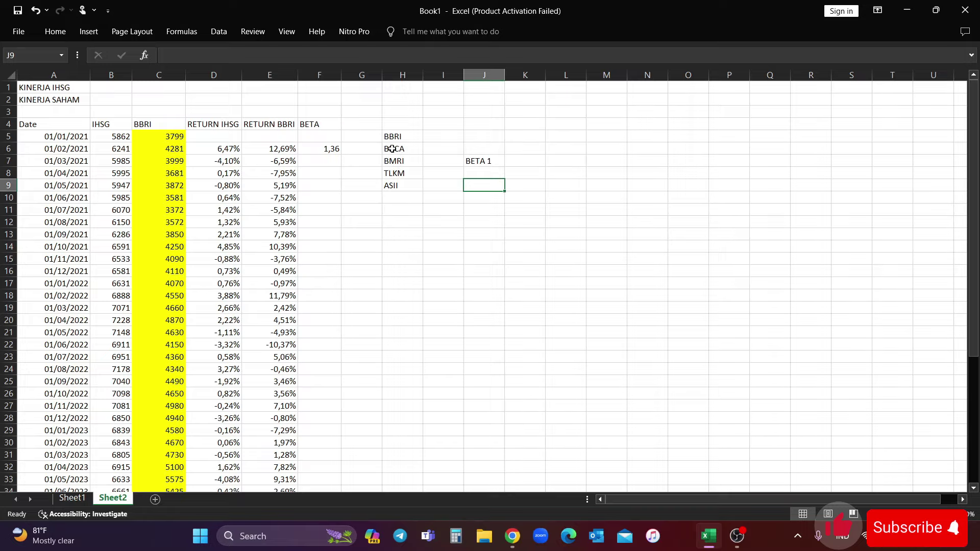
left_click(393, 127)
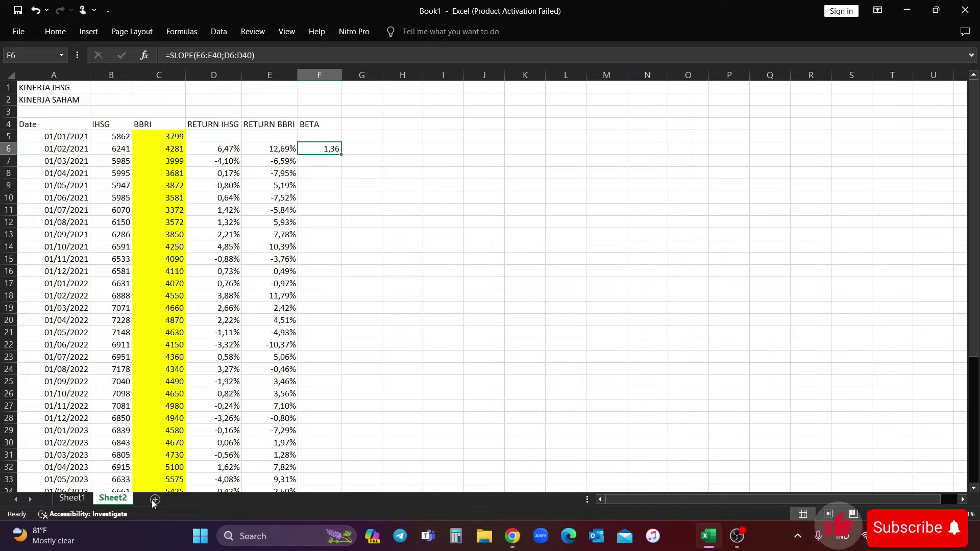
Step: Add a new sheet titled BETA in A1, record BBRI with 1,36 in row 3, and return to Sheet2
left_click(155, 499)
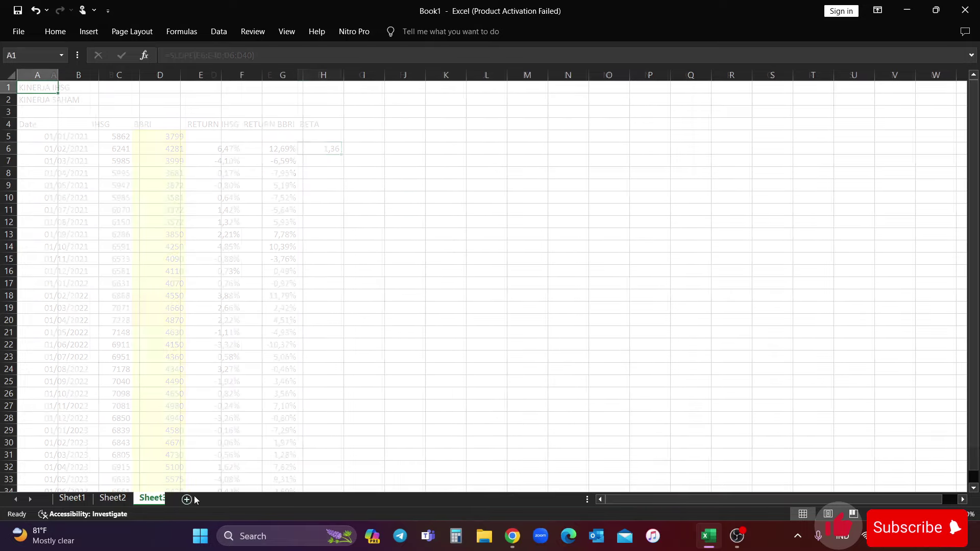
type("BETA")
key("Return")
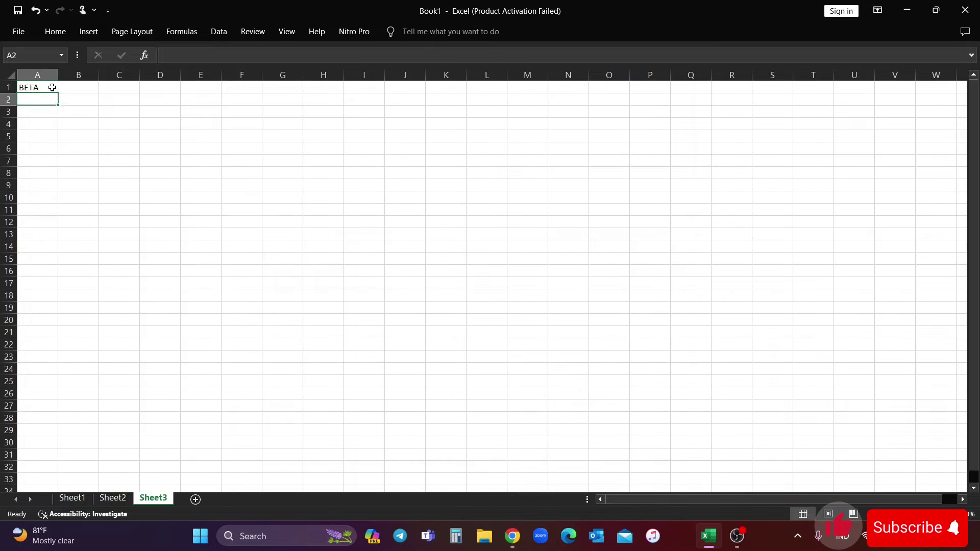
key("Return")
type("BBRI")
key("Tab")
type("1")
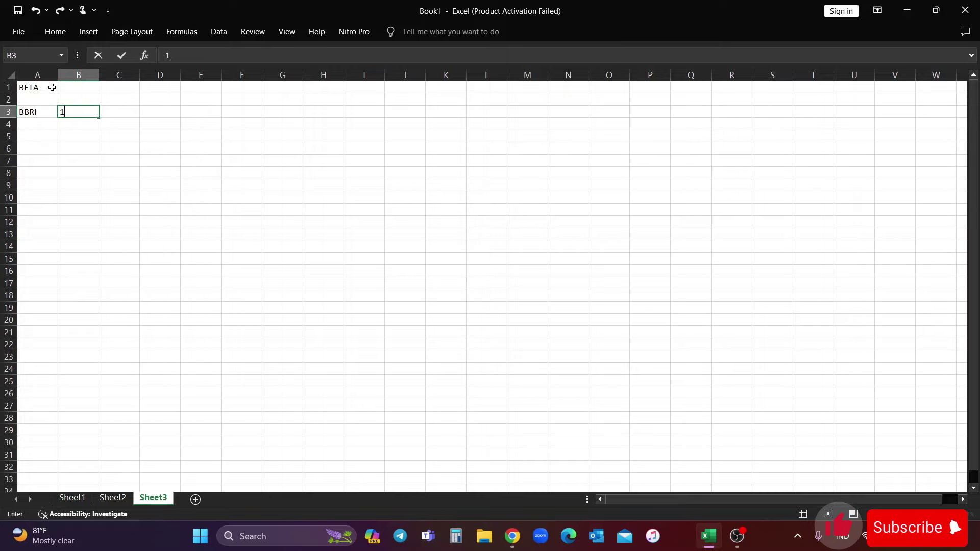
key("Return")
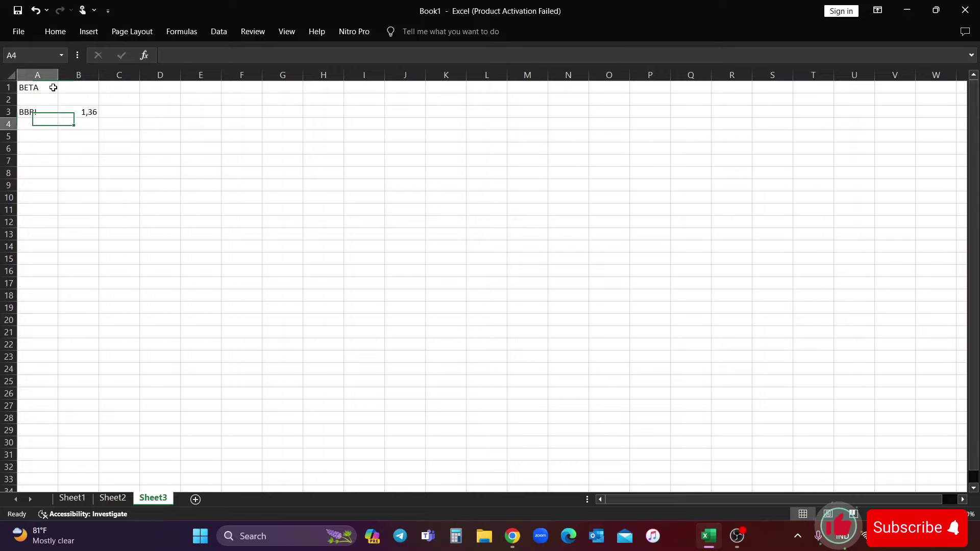
key("ctrl+Page_Up")
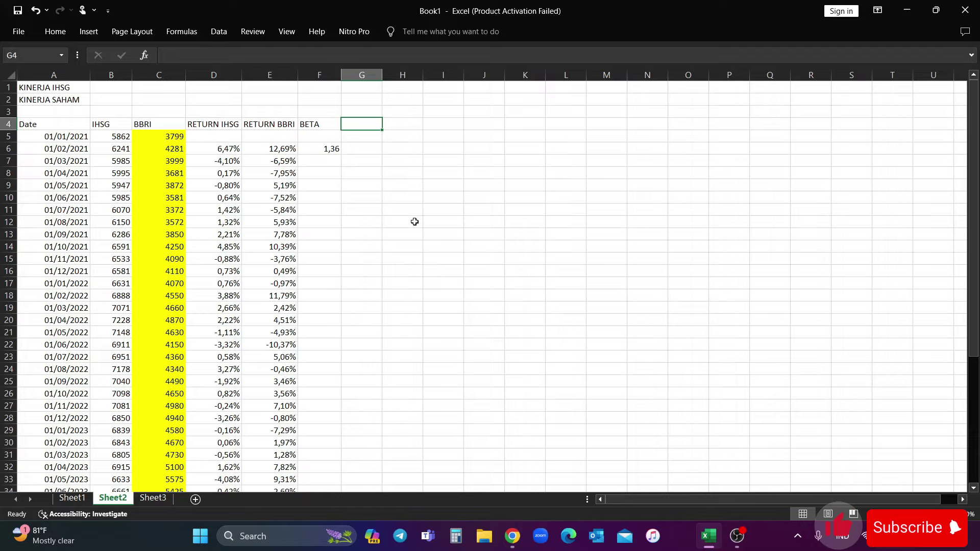
Step: Switch to Chrome and show the Yahoo Finance page with its symbol search
left_click(513, 536)
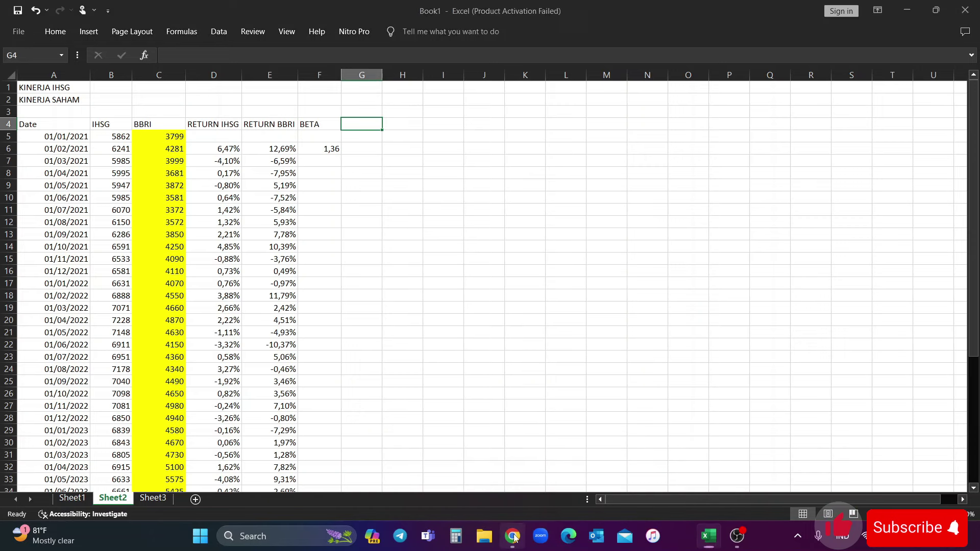
scroll(357, 332, "down", 1)
scroll(255, 214, "up", 3)
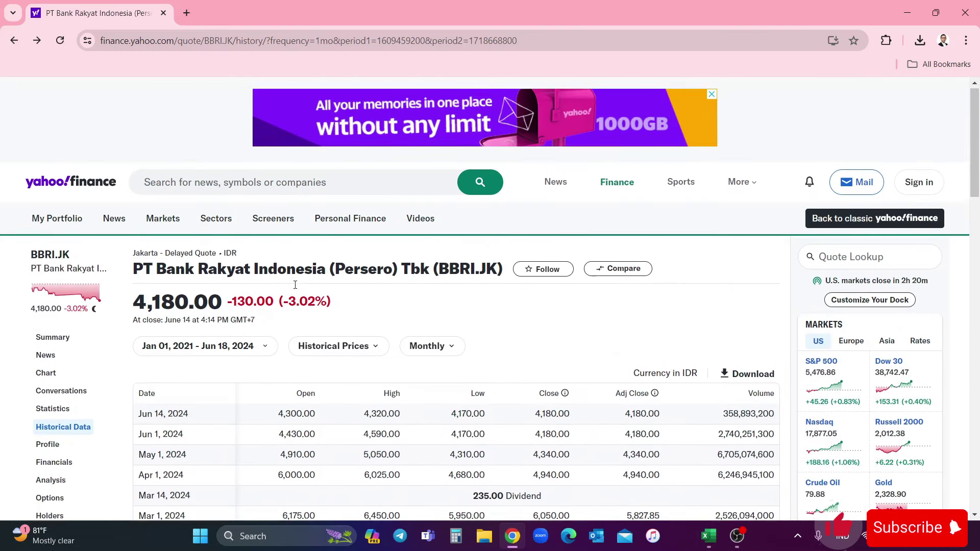
Step: Try to open the Indonesian bank's quote by searching for the bare ticker BBCA
left_click(241, 195)
type("BBCA")
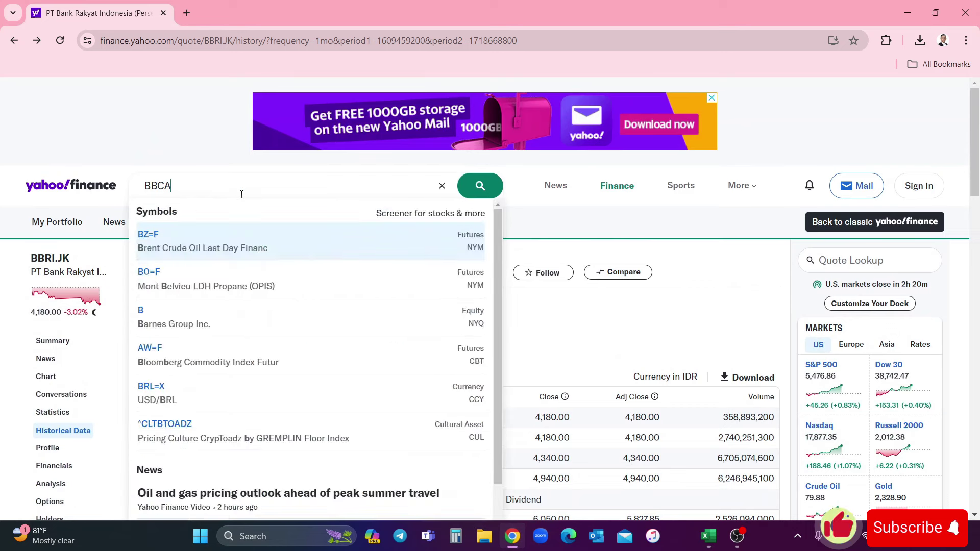
key("Return")
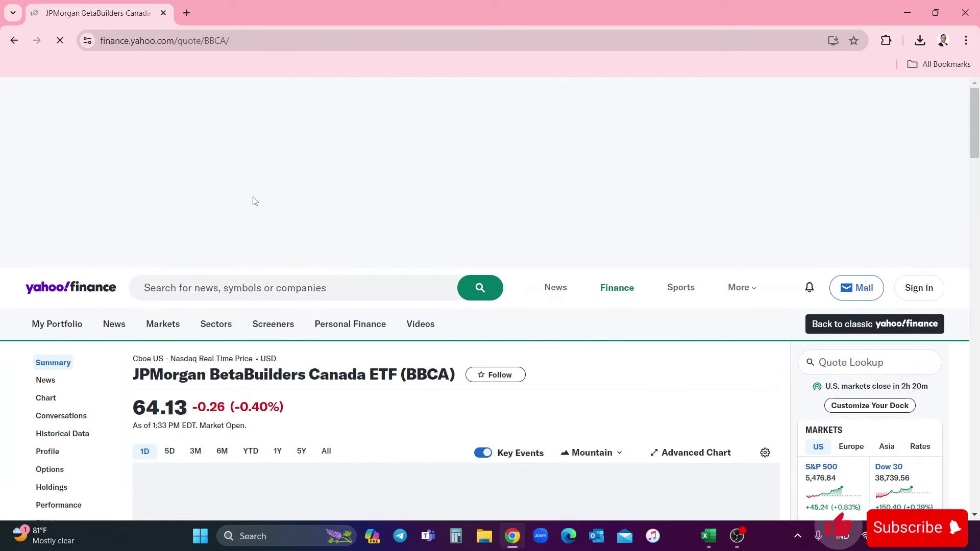
scroll(255, 204, "down", 2)
Step: Search for BBCA and open the historical data of PT Bank Central Asia Tbk (BBCA.JK)
left_click(267, 159)
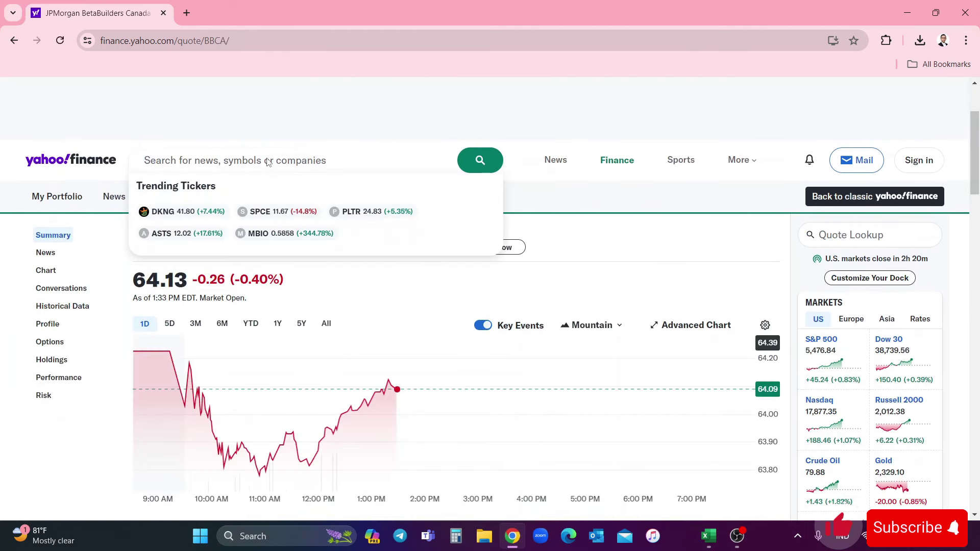
type("BBCA")
left_click(291, 199)
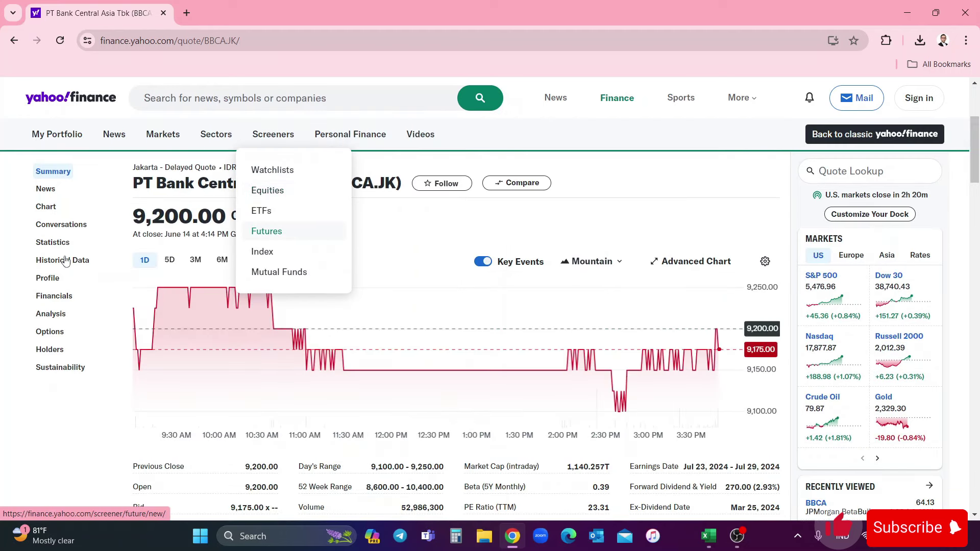
left_click(63, 260)
Step: Set the BBCA.JK price history frequency to Monthly
left_click(446, 326)
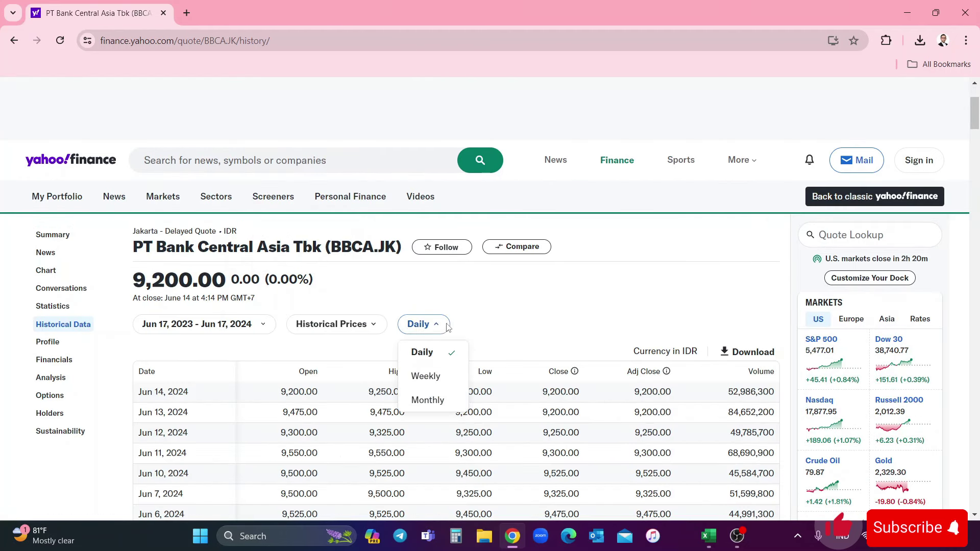
scroll(439, 367, "down", 1)
left_click(431, 337)
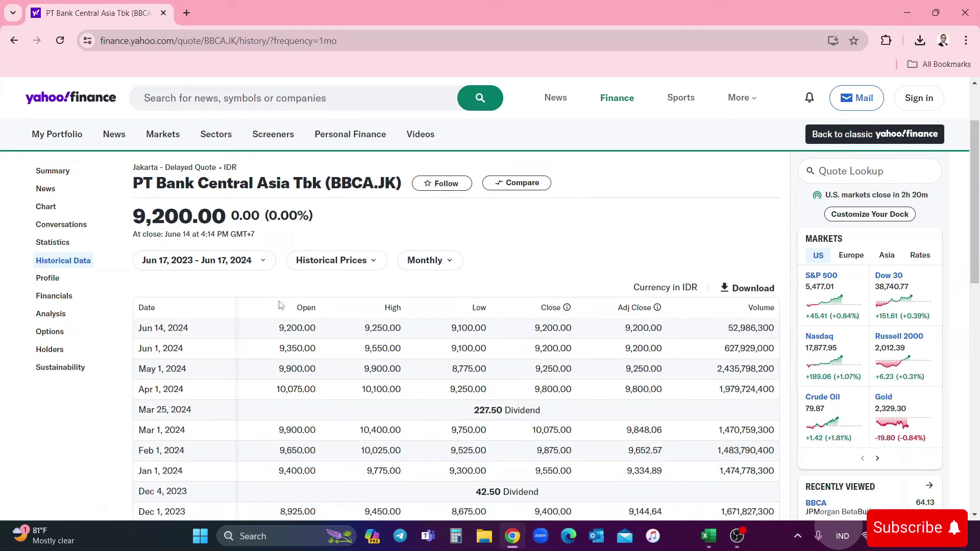
Step: Set the BBCA.JK date range to Jan 01, 2021 through Jun 18, 2024 and download the historical prices
left_click(249, 261)
left_click(219, 388)
left_click(267, 385)
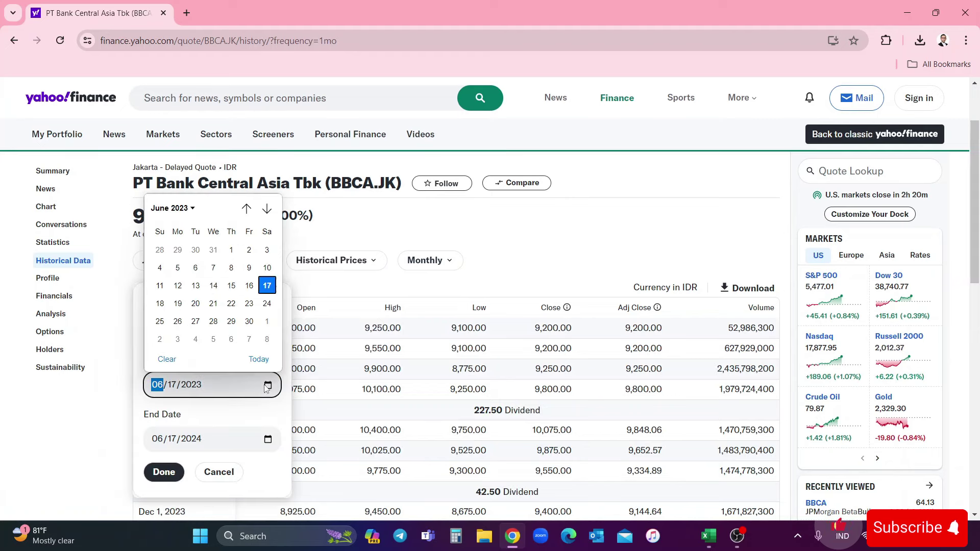
left_click(196, 209)
scroll(170, 256, "up", 2)
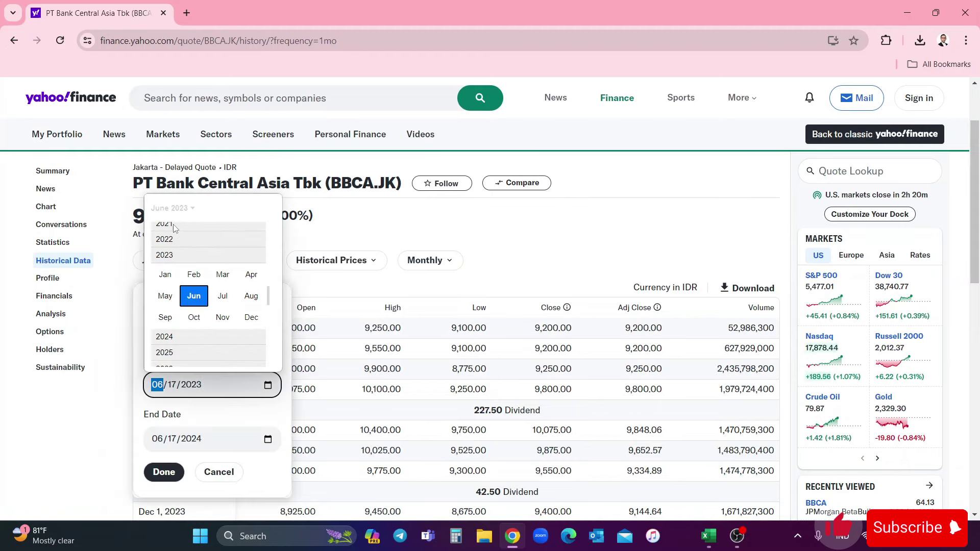
left_click(170, 255)
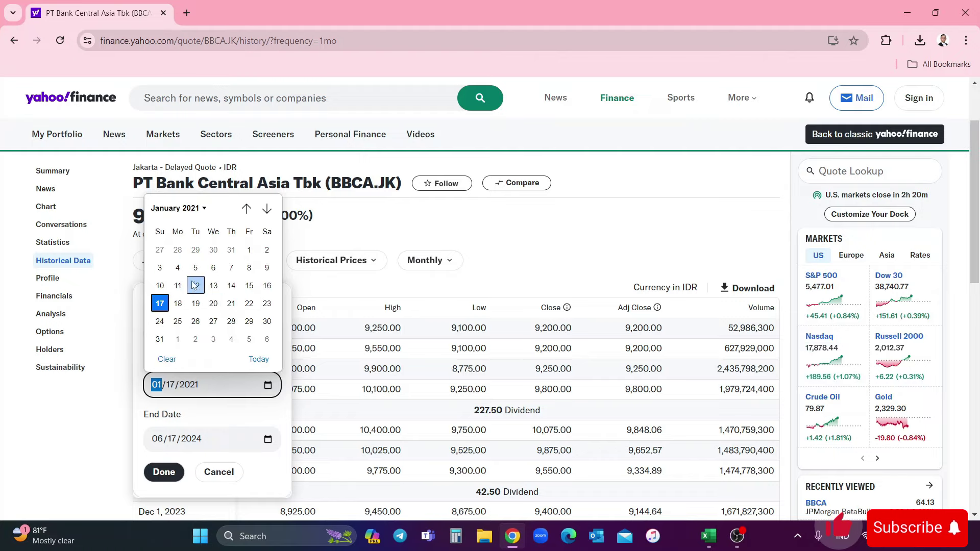
left_click(250, 250)
left_click(263, 448)
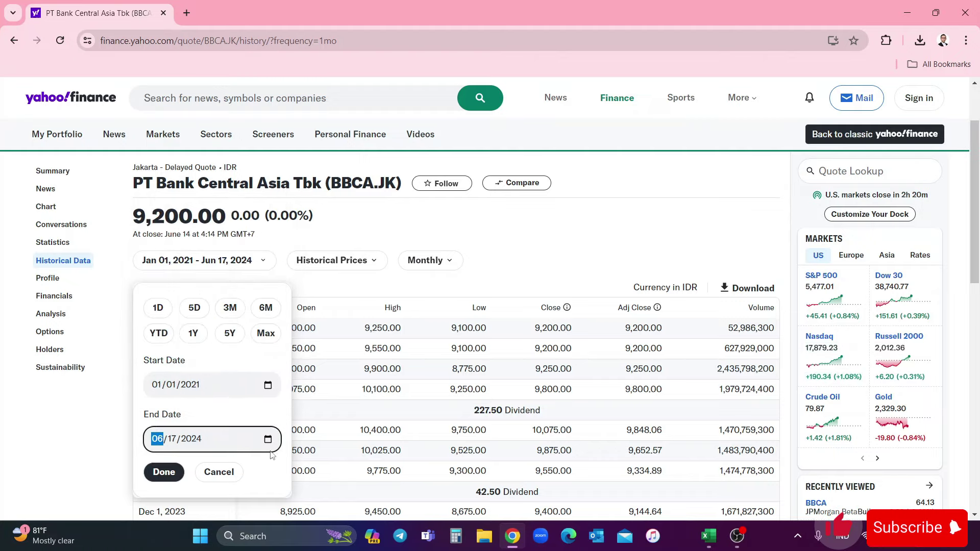
left_click(267, 439)
left_click(194, 357)
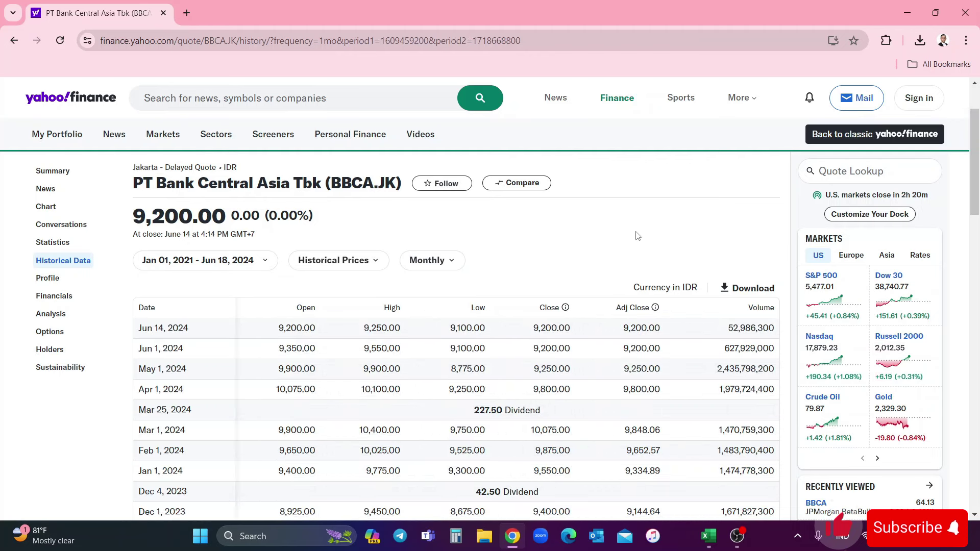
scroll(693, 263, "down", 1)
left_click(748, 224)
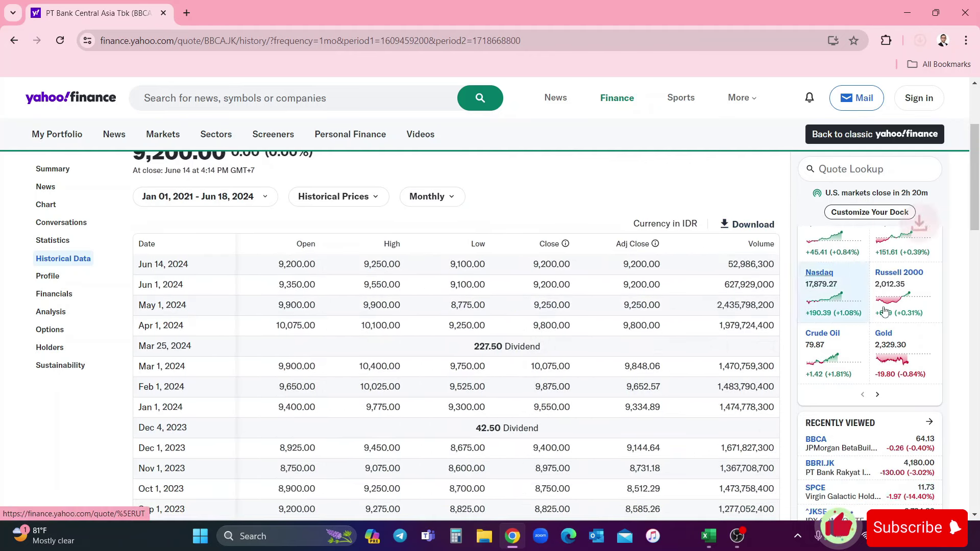
Step: Switch to the Excel workbook and open BBCA.JK.csv from Downloads for text import at cell G4 of Sheet2
left_click(708, 536)
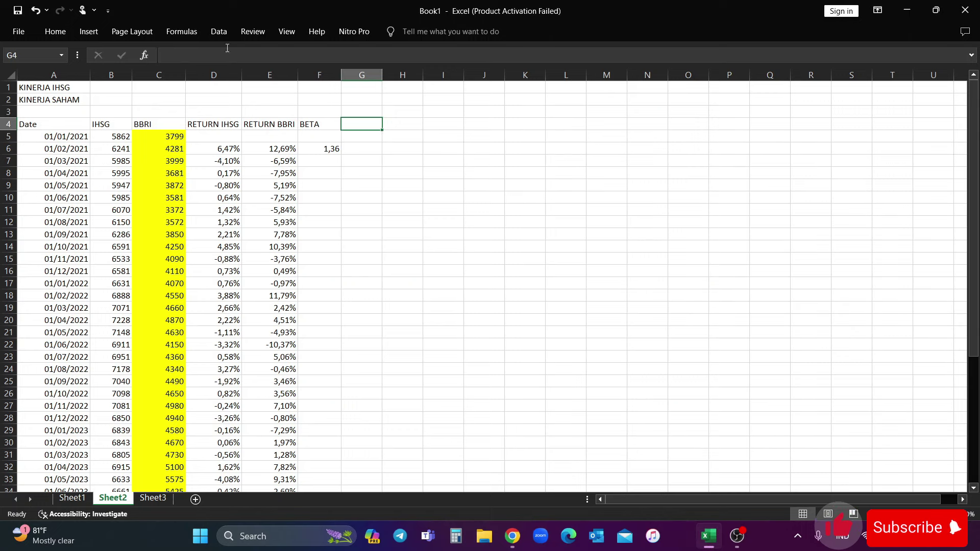
left_click(219, 32)
left_click(30, 75)
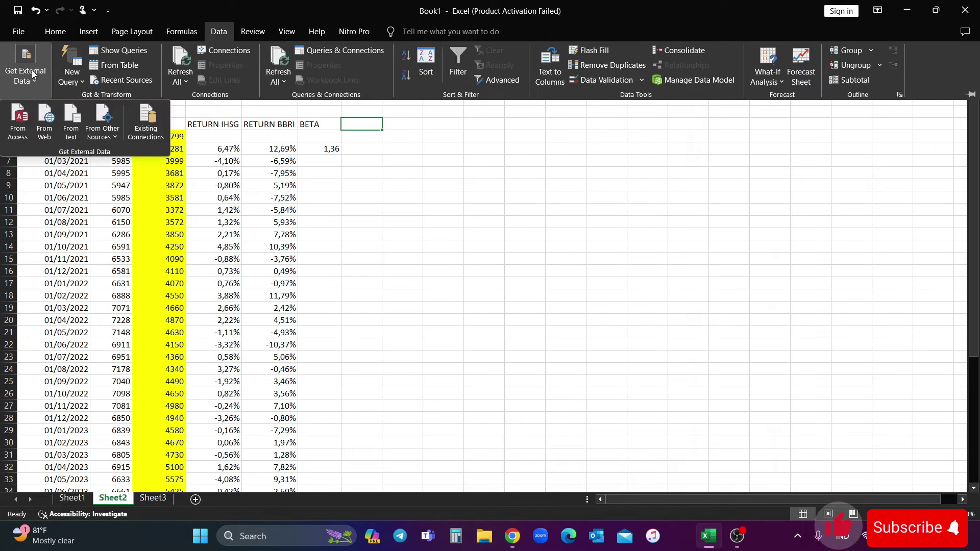
left_click(71, 125)
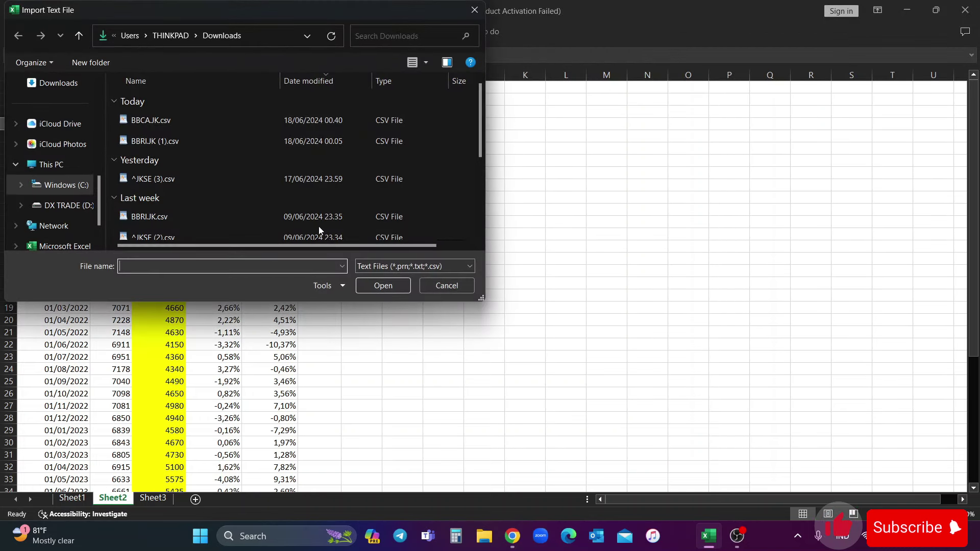
left_click(150, 120)
left_click(383, 285)
Step: Import the BBCA text file with comma added as a delimiter, placing the data in the existing worksheet at $G$4
left_click(529, 395)
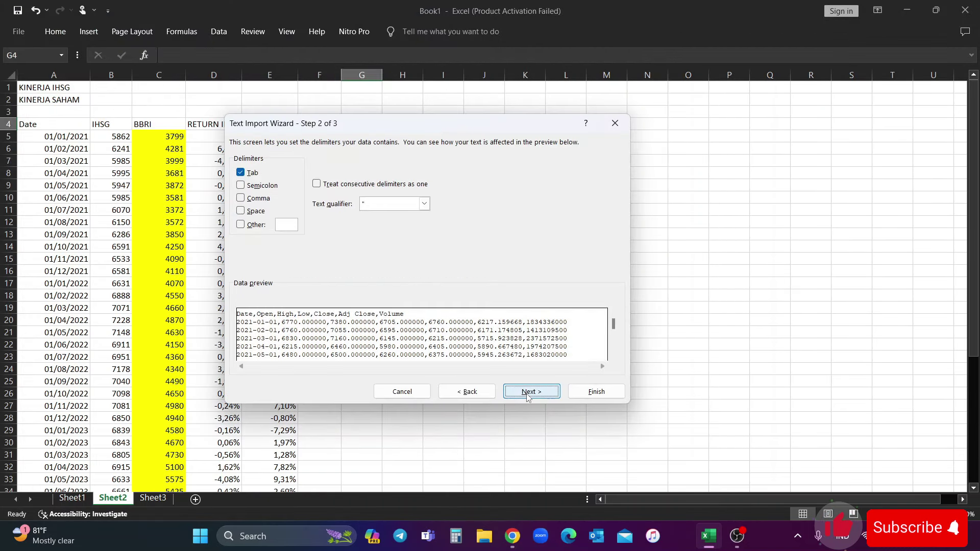
left_click(249, 198)
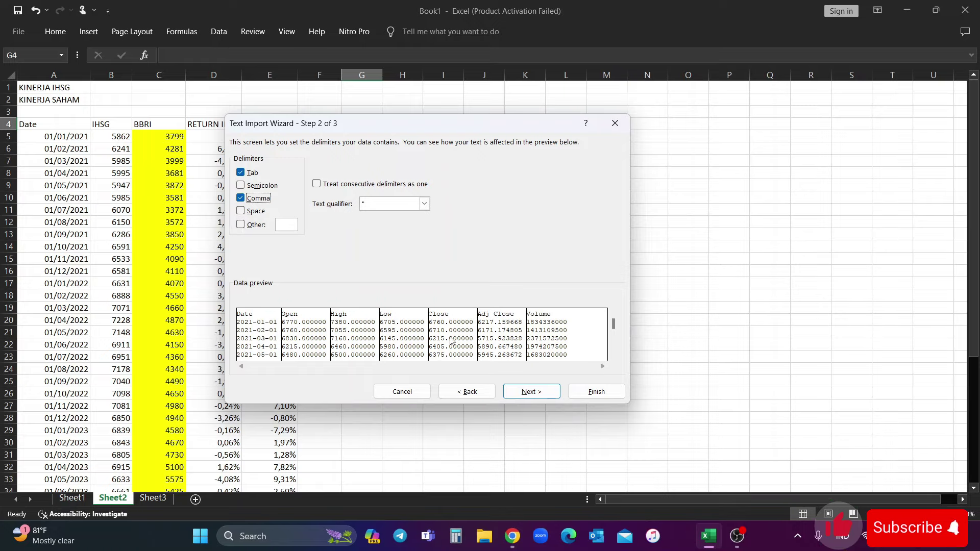
left_click(532, 394)
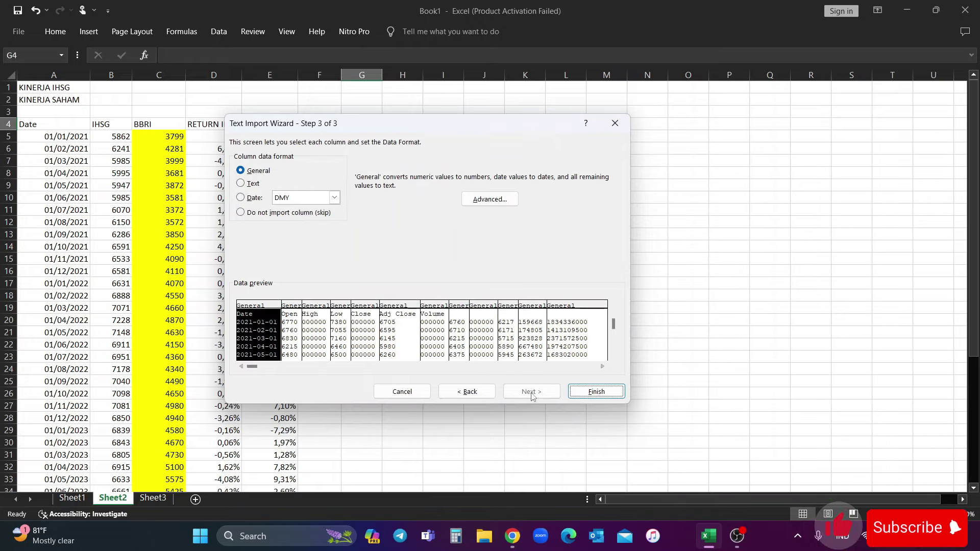
left_click(596, 391)
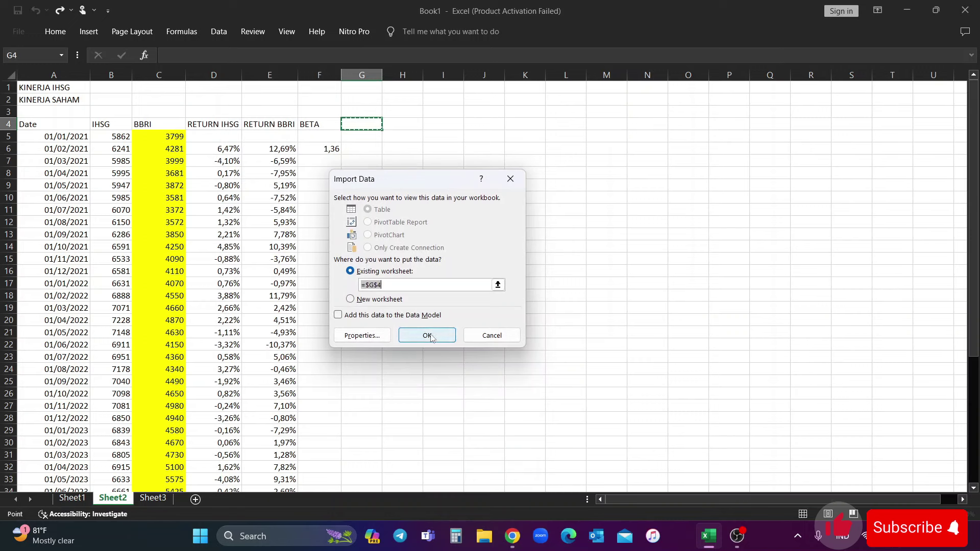
left_click(429, 396)
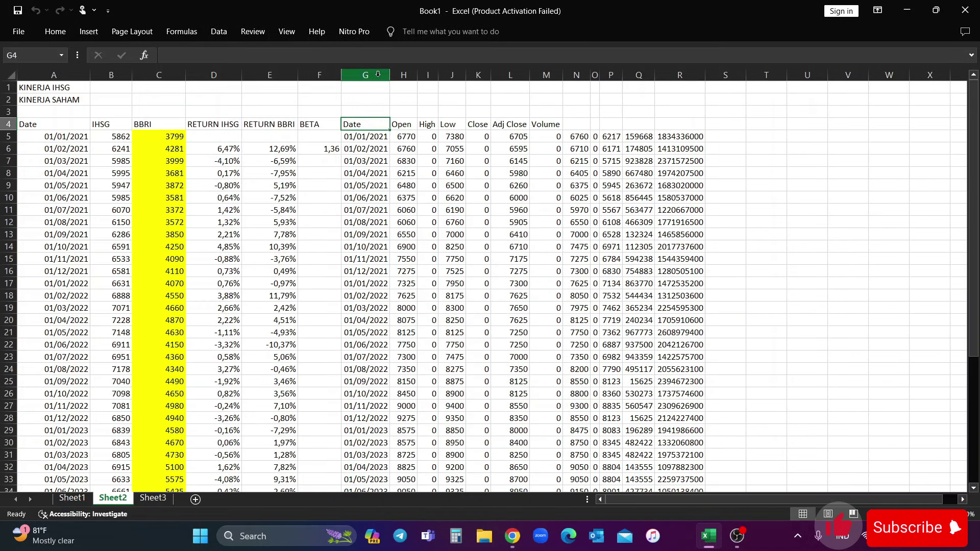
Step: Delete imported columns G through M and the surplus columns after the closing prices, keeping only BBCA's closing prices in column G
left_click(575, 75)
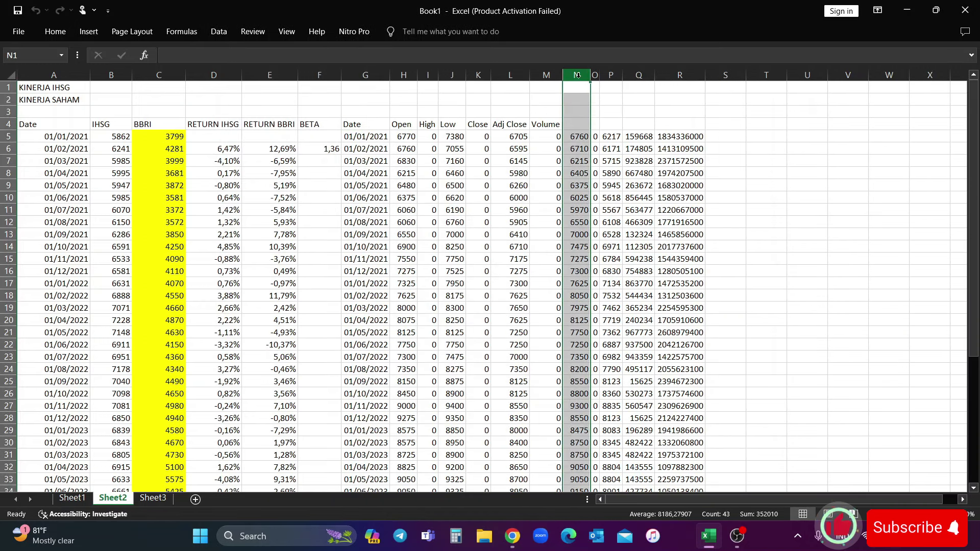
left_click_drag(547, 75, 365, 75)
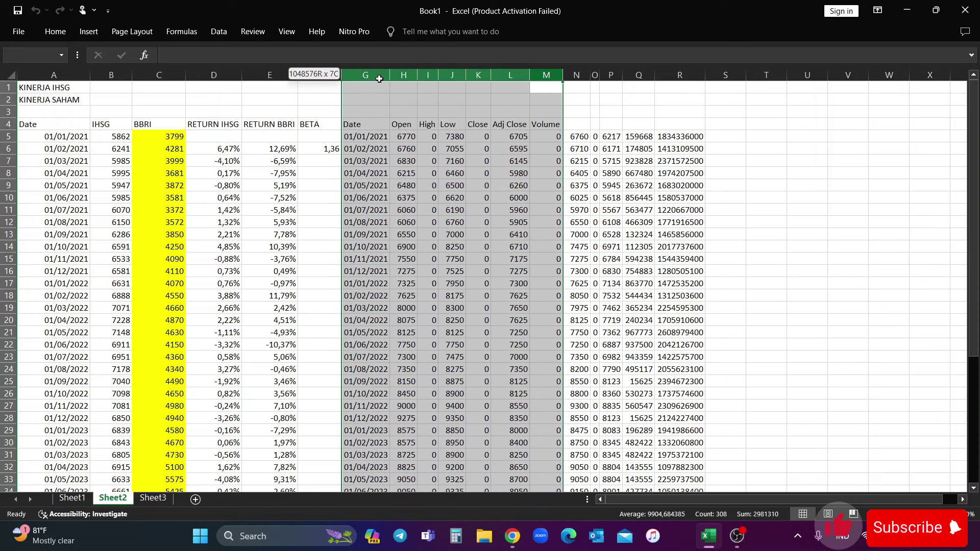
right_click(378, 82)
left_click(410, 205)
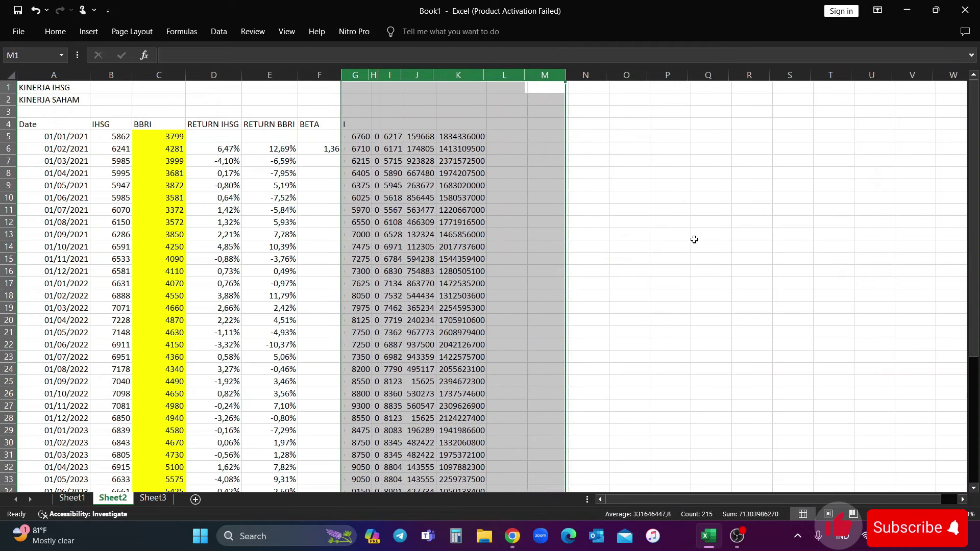
Step: Enter the column headers BBCA in G4 and RETURN BBCA in H4
left_click(361, 122)
type("BBCA")
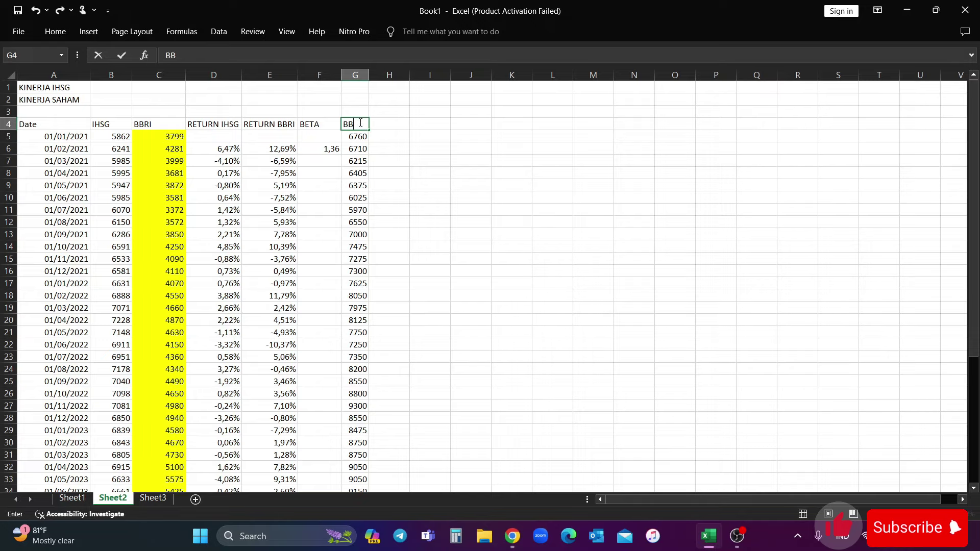
key("Return")
left_click(390, 124)
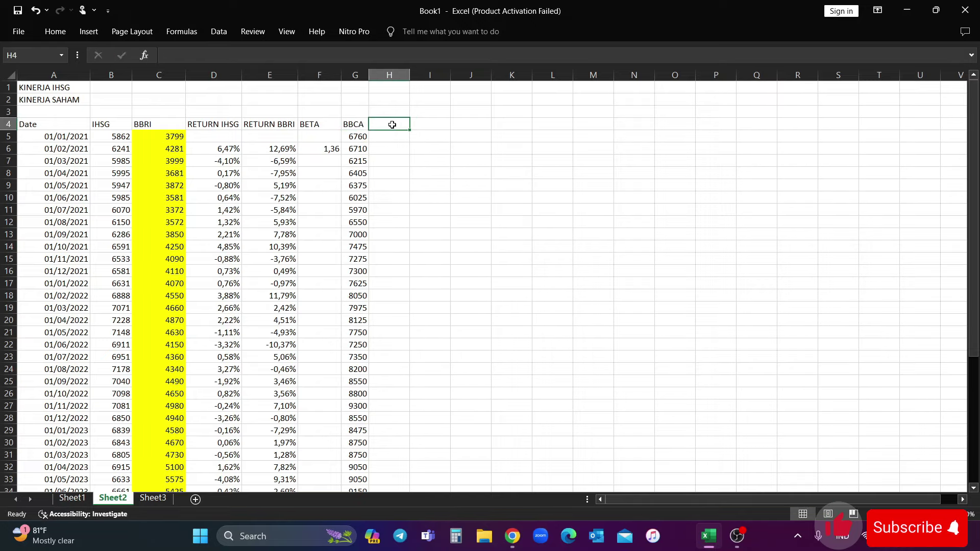
type("RETRU")
key("BackSpace")
key("BackSpace")
type("URN")
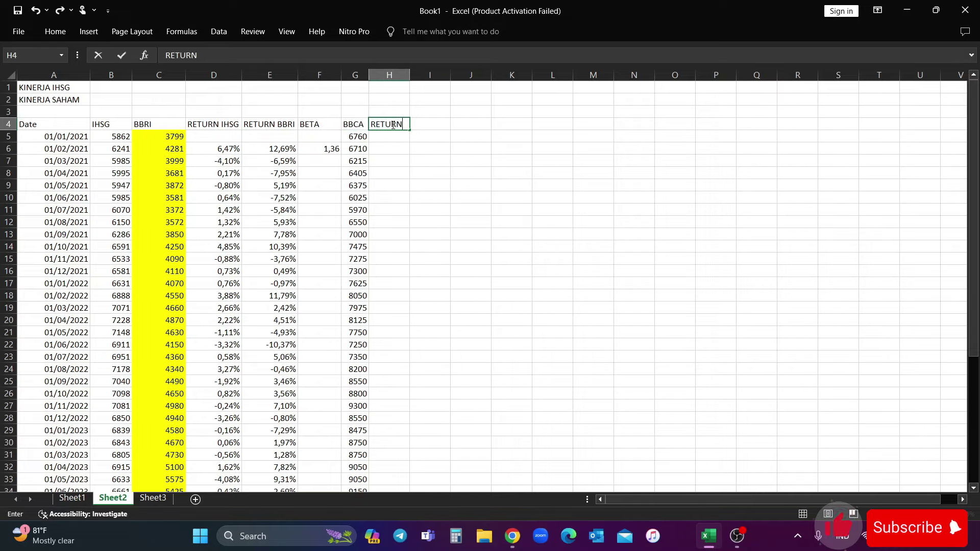
type(" BBCA")
key("Return")
Step: Calculate BBCA's first monthly return in H6 with the formula =G6/G5-1
key("Return")
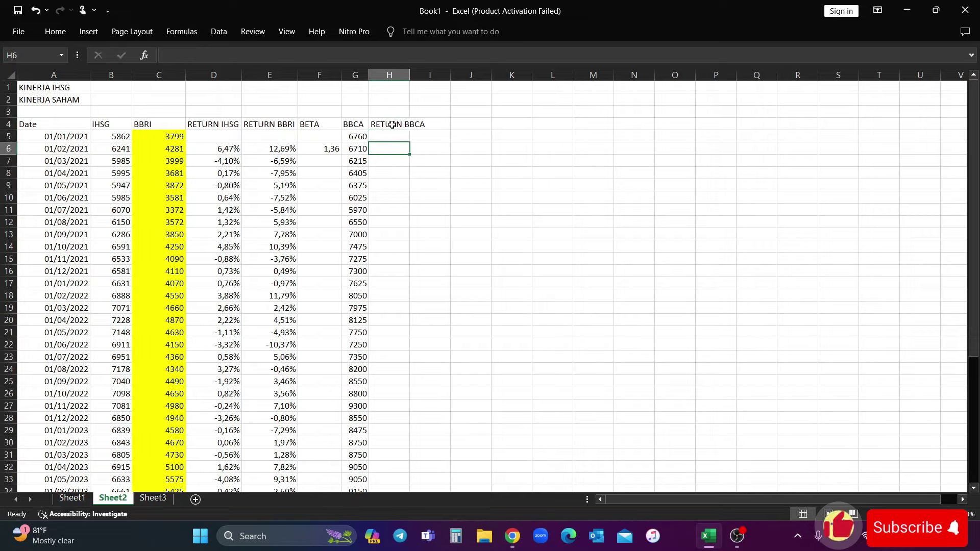
type("=")
left_click(354, 150)
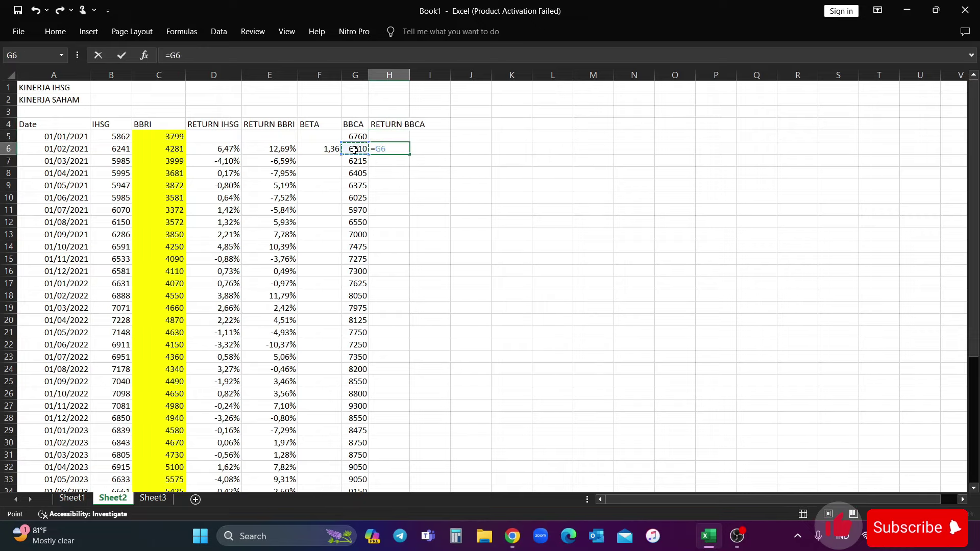
type("/")
left_click(359, 138)
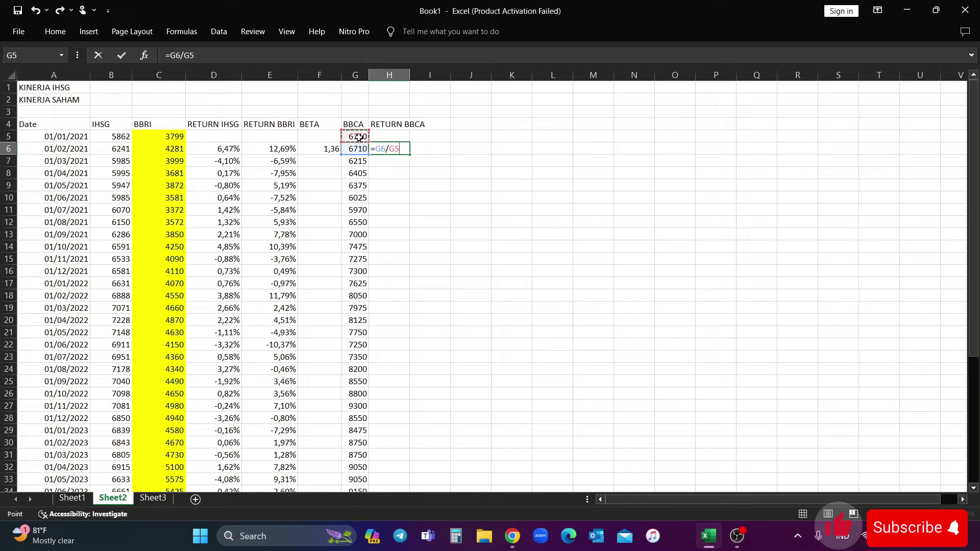
type("-1")
key("Return")
Step: Format H6 as a percentage with two decimals and fill the return formula down to row 47
key("Up")
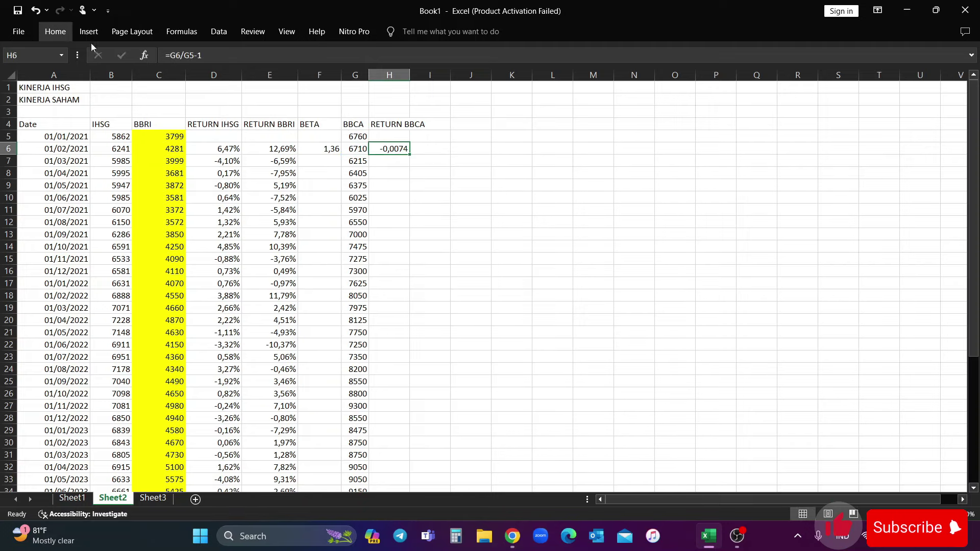
left_click(473, 75)
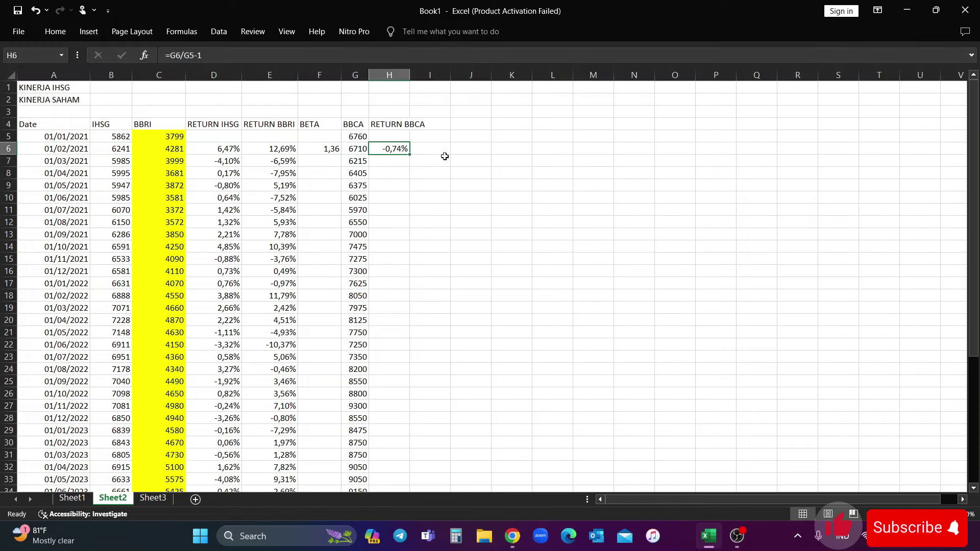
double_click(410, 154)
scroll(450, 206, "down", 8)
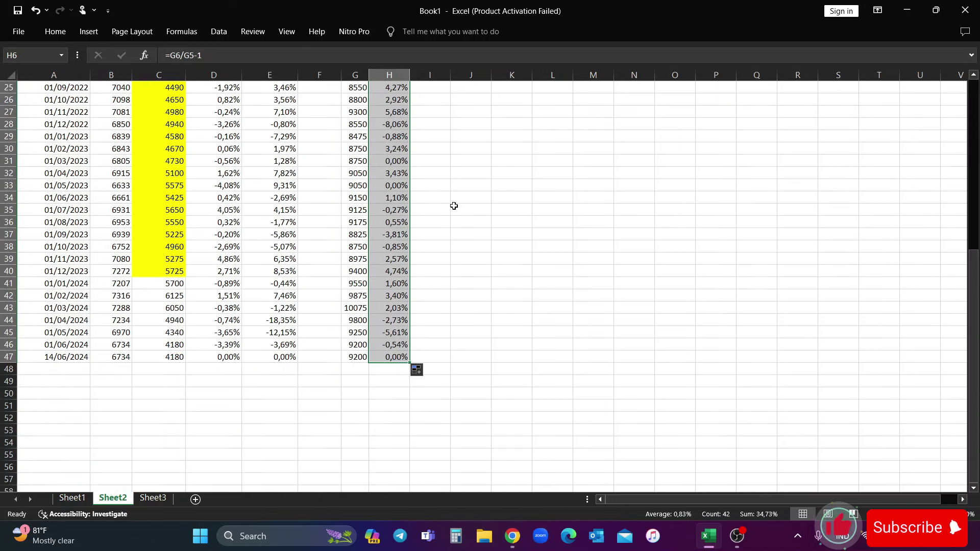
scroll(441, 252, "up", 4)
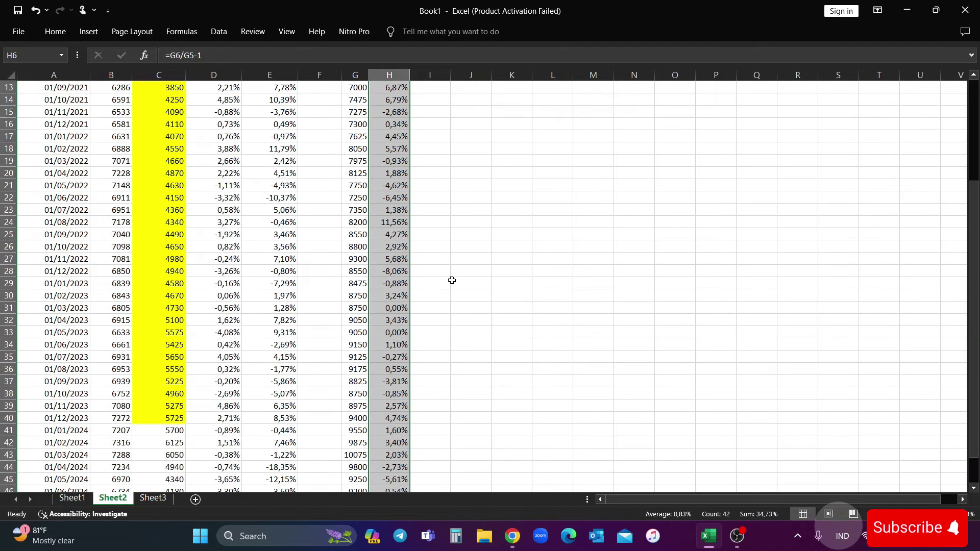
scroll(452, 280, "up", 4)
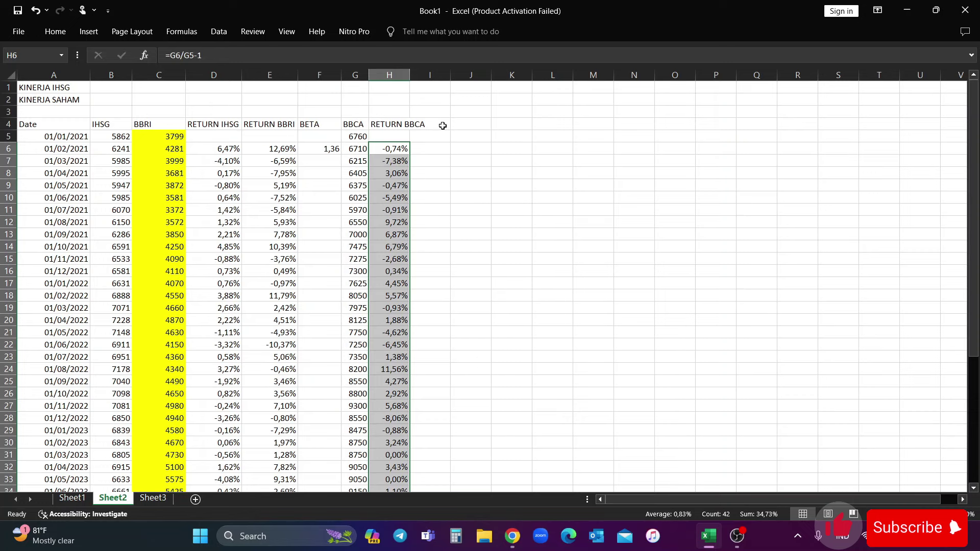
Step: Widen column H to fit its RETURN BBCA header and apply all borders to columns A through H
left_click_drag(410, 75, 434, 75)
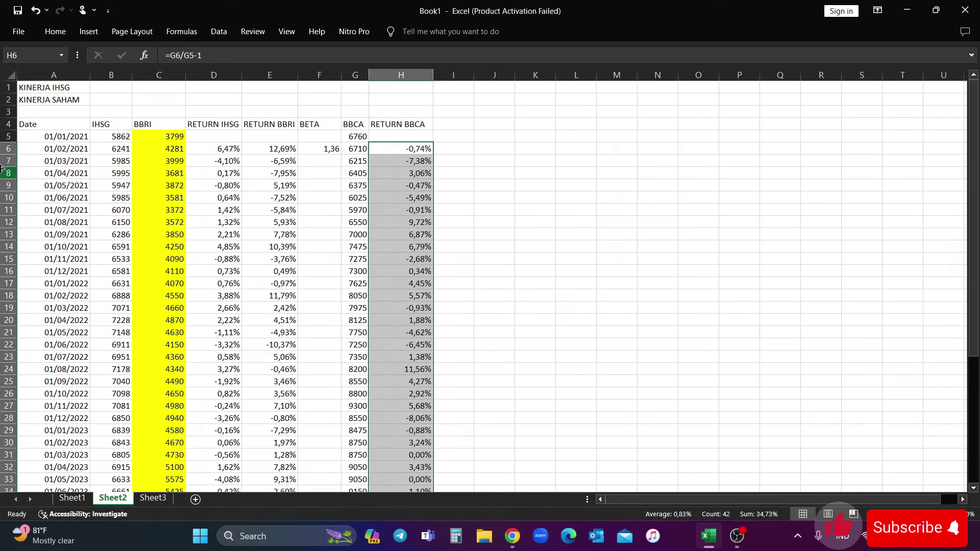
left_click_drag(53, 75, 401, 75)
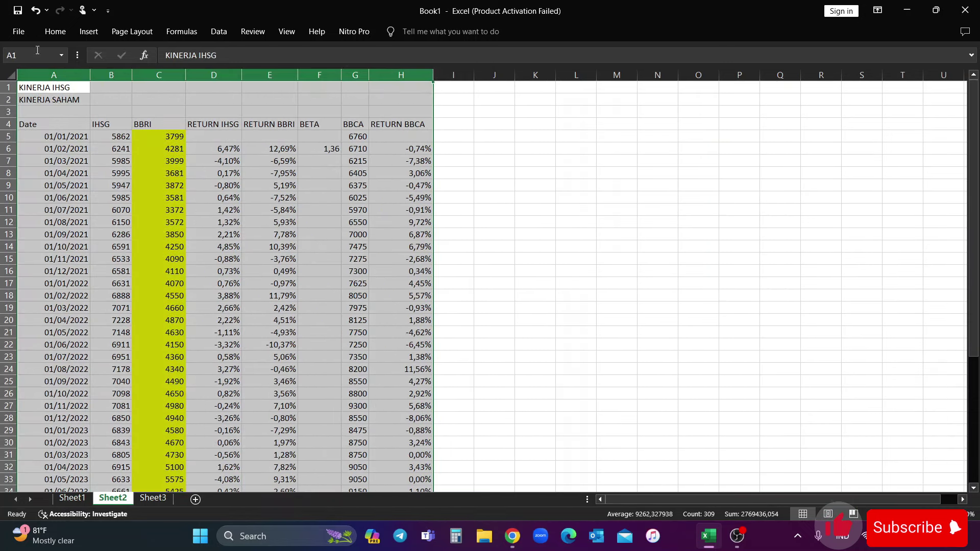
Step: Enter the header BETA BBCA in I4 and widen column I to fit it
left_click(462, 126)
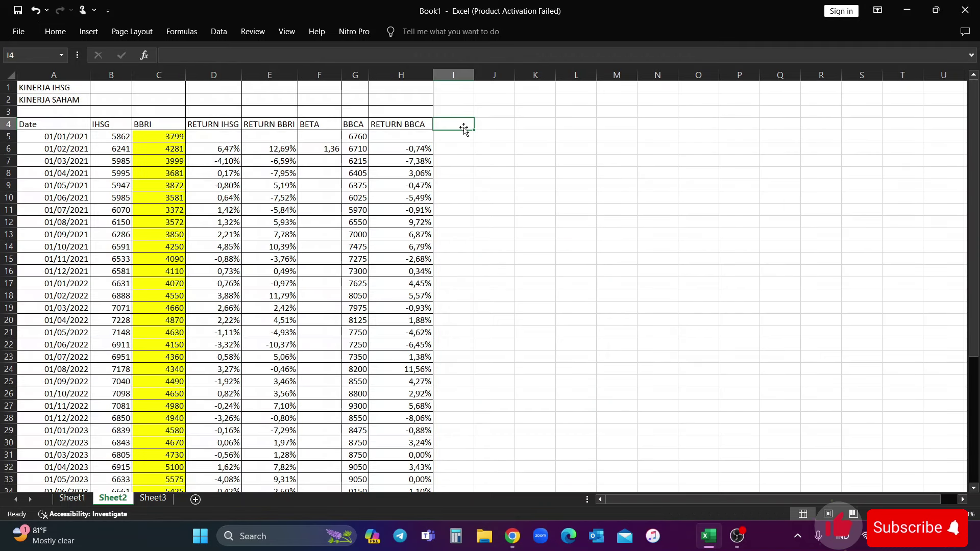
type("B")
type("EATA BBCA")
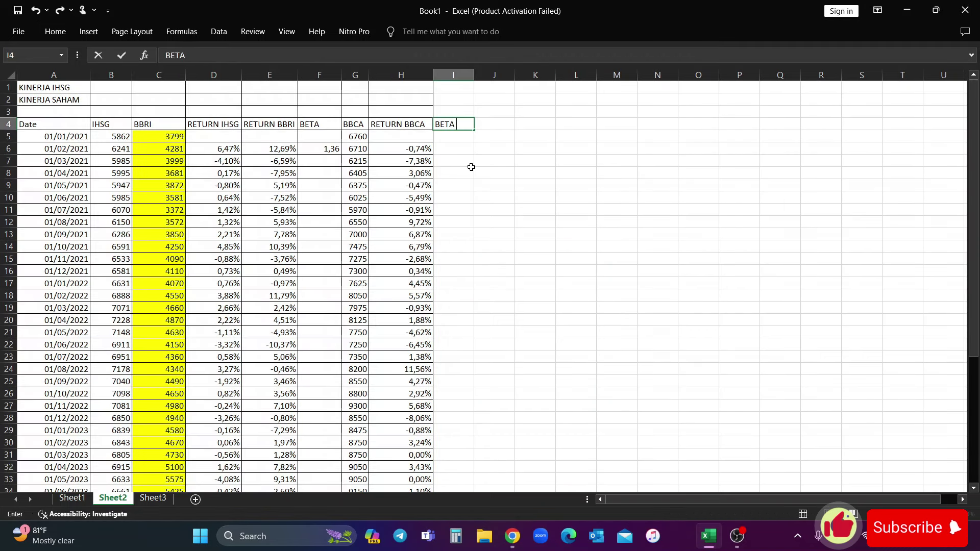
key("Return")
Step: Calculate BBCA's beta in I6 with =SLOPE(H6:H40;D6:D40), using the BBCA and IHSG returns through December 2023
key("Return")
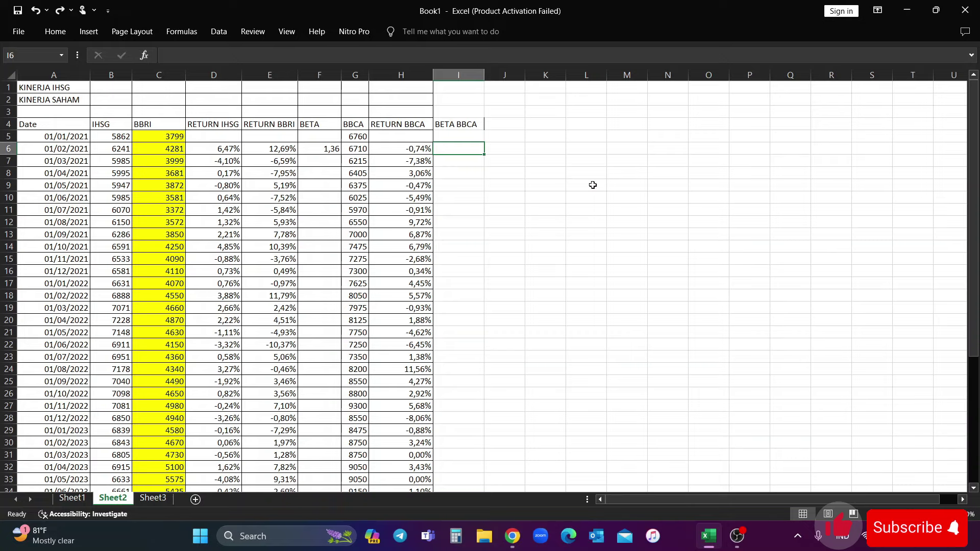
type("=SLOPE")
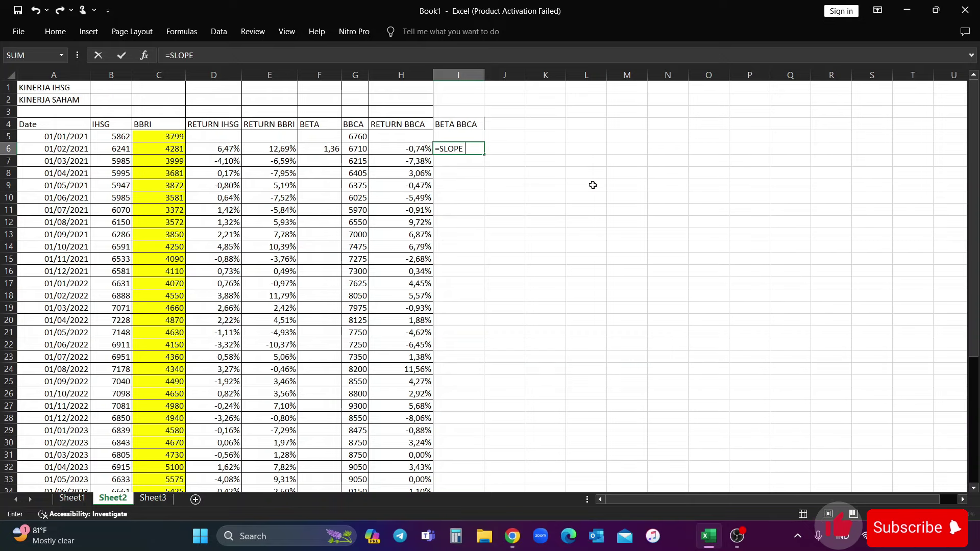
type("(")
left_click(401, 149)
scroll(437, 344, "down", 6)
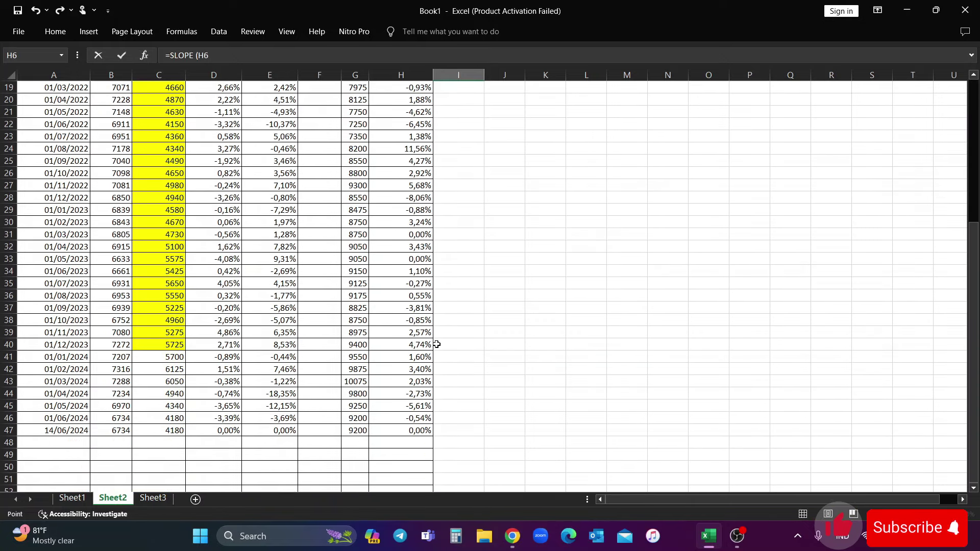
left_click(419, 344, "shift")
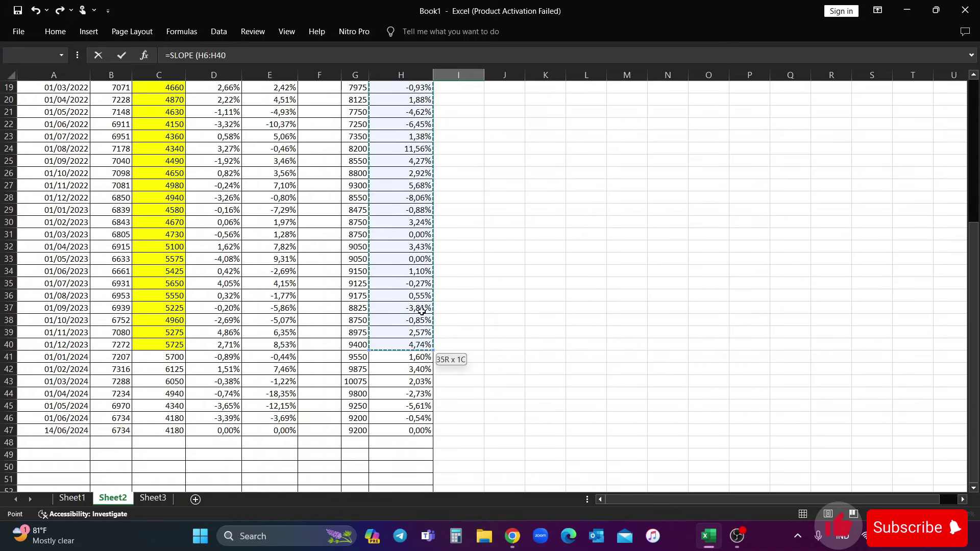
type(";")
scroll(261, 276, "up", 5)
scroll(256, 229, "up", 1)
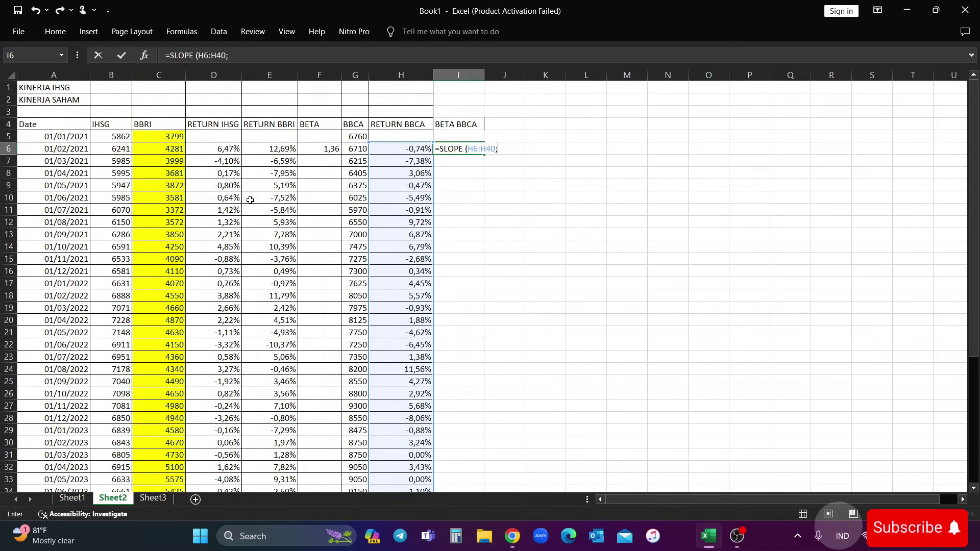
left_click(233, 148)
scroll(357, 332, "down", 3)
left_click(215, 455, "shift")
key("Return")
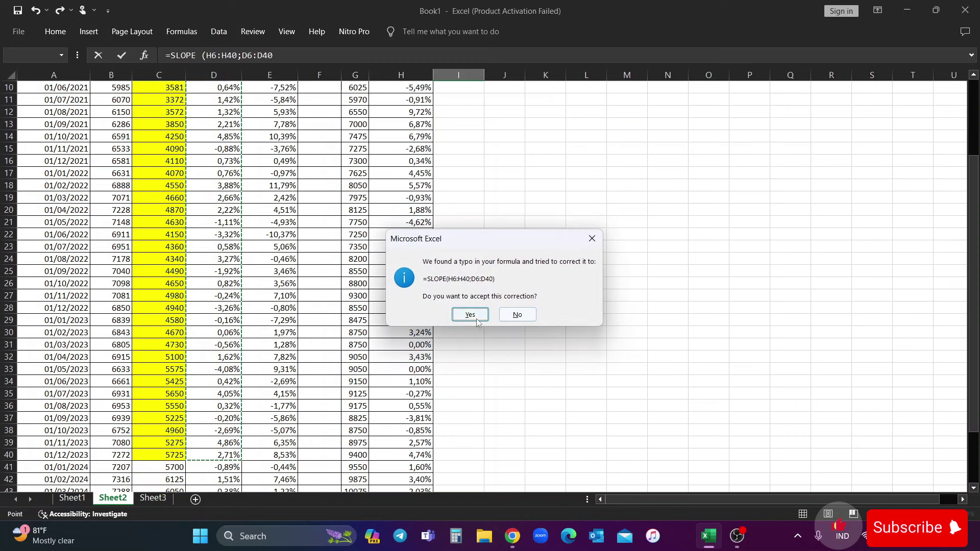
key("Return")
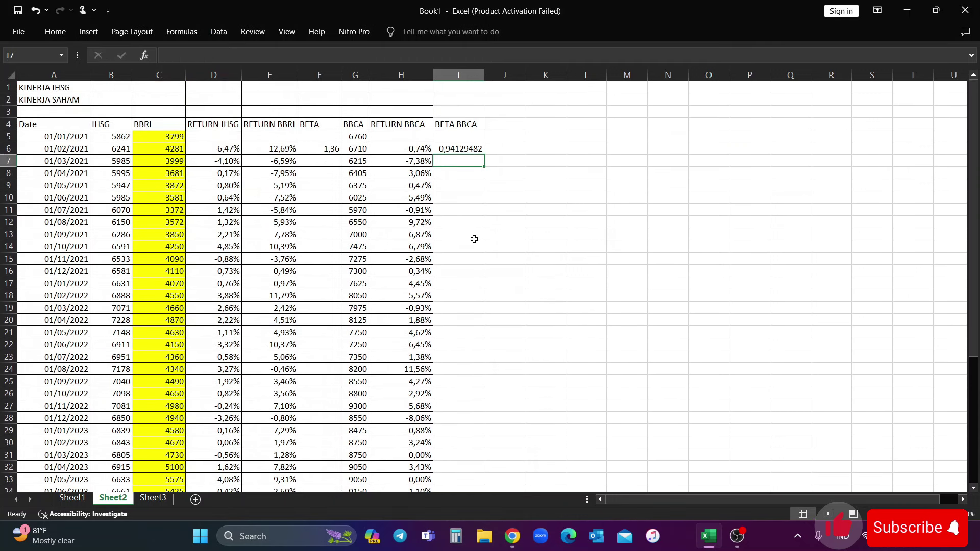
Step: Format BBCA's beta in I6 to show two decimal places
left_click(457, 149)
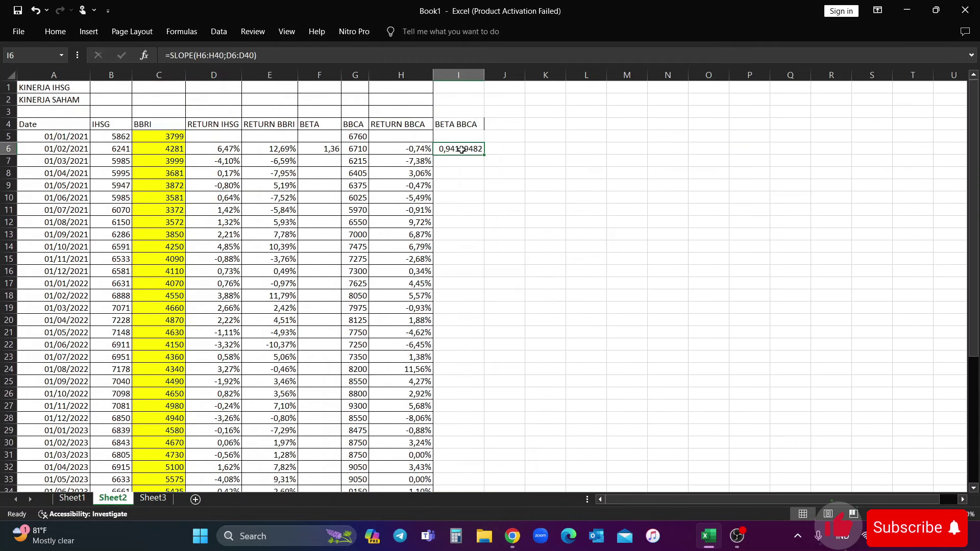
left_click(56, 36)
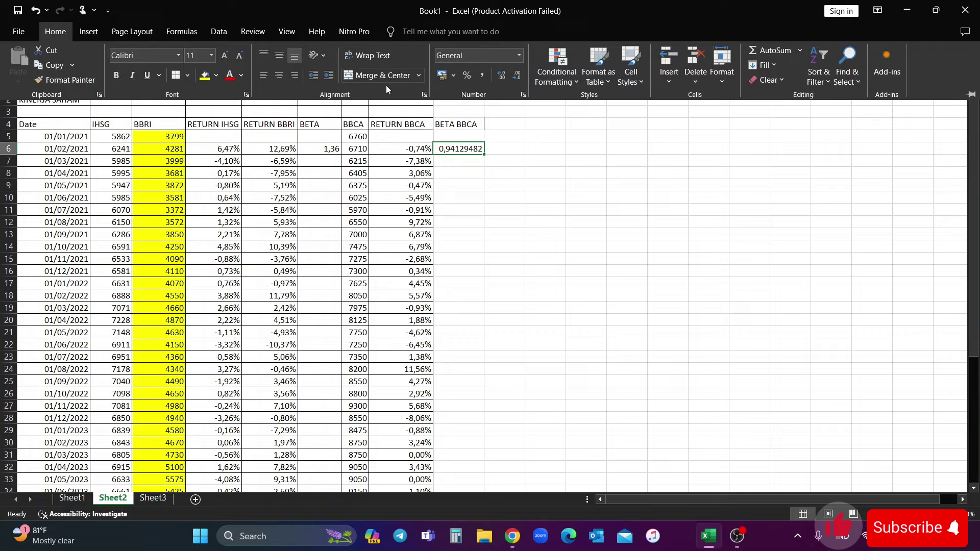
left_click(494, 79)
left_click(516, 81)
left_click(516, 82)
left_click(517, 81)
left_click(517, 81)
left_click(517, 81)
left_click(516, 81)
left_click(517, 82)
key("Escape")
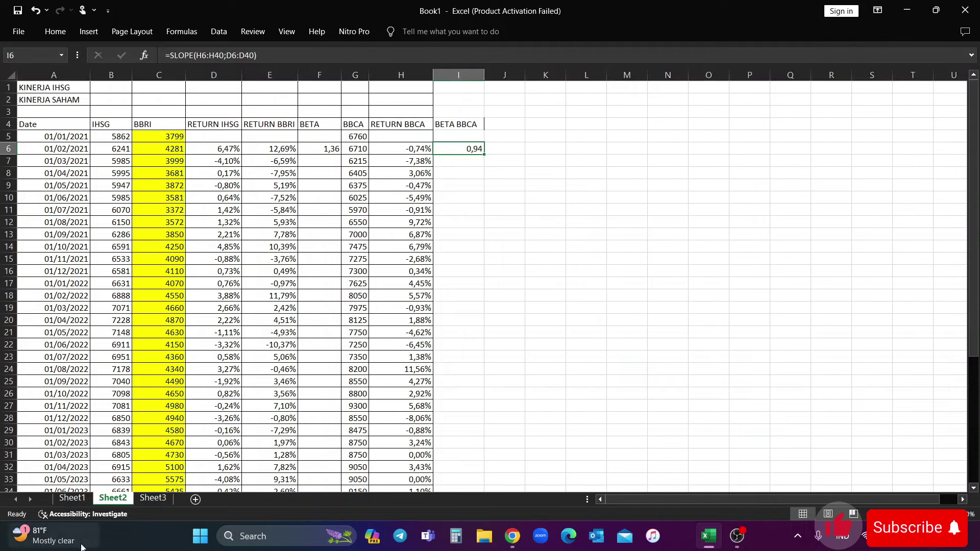
Step: Add BBCA with its beta of 0,94 to row 4 of the beta list on Sheet3
left_click(153, 498)
type("BBCA")
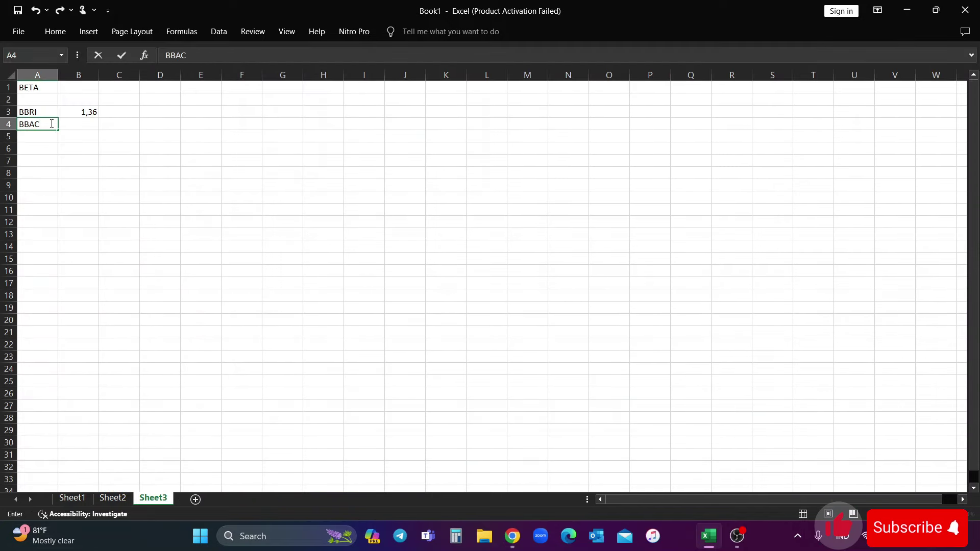
key("Tab")
type("0,")
key("Return")
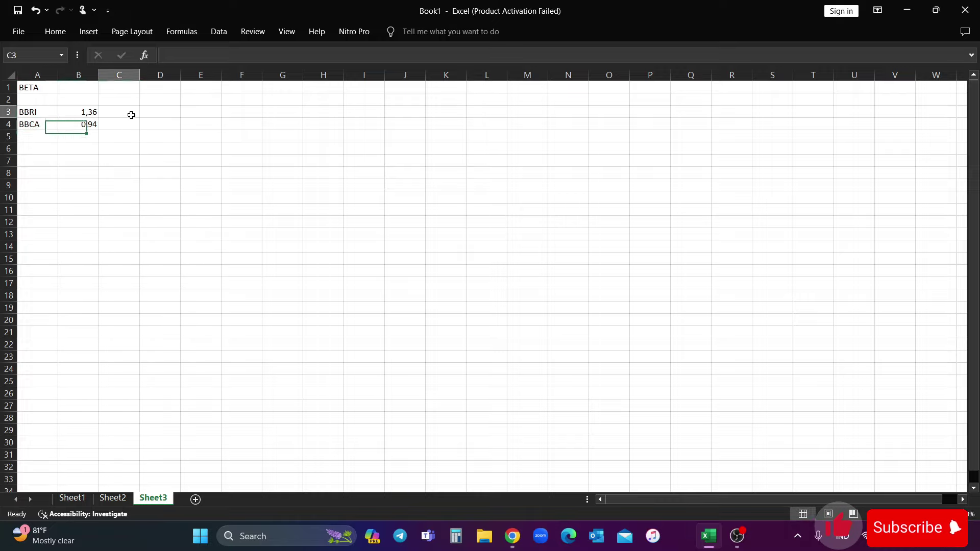
Step: Enter the headers BETA in B2 and BOBOT in C2
left_click(80, 98)
type("BETA")
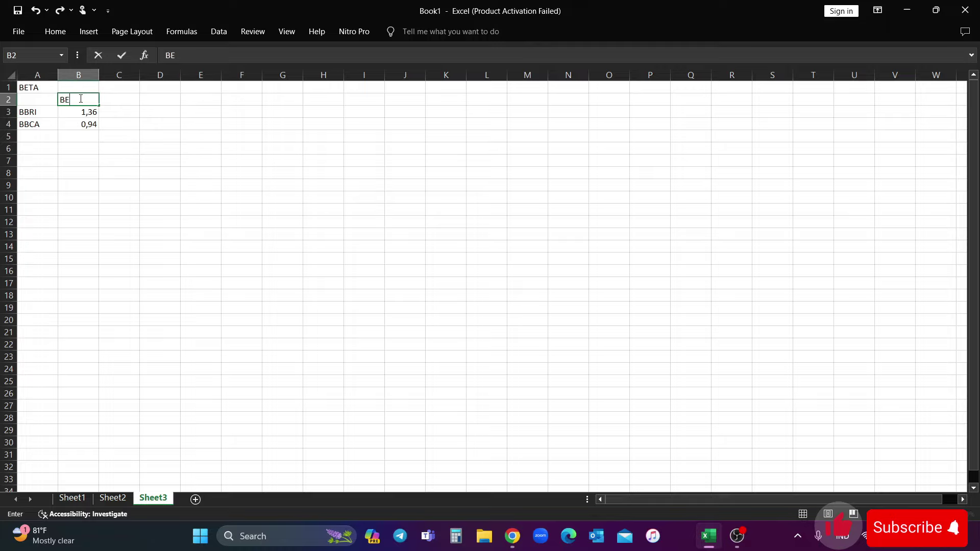
key("Tab")
type("BOBOT")
key("Return")
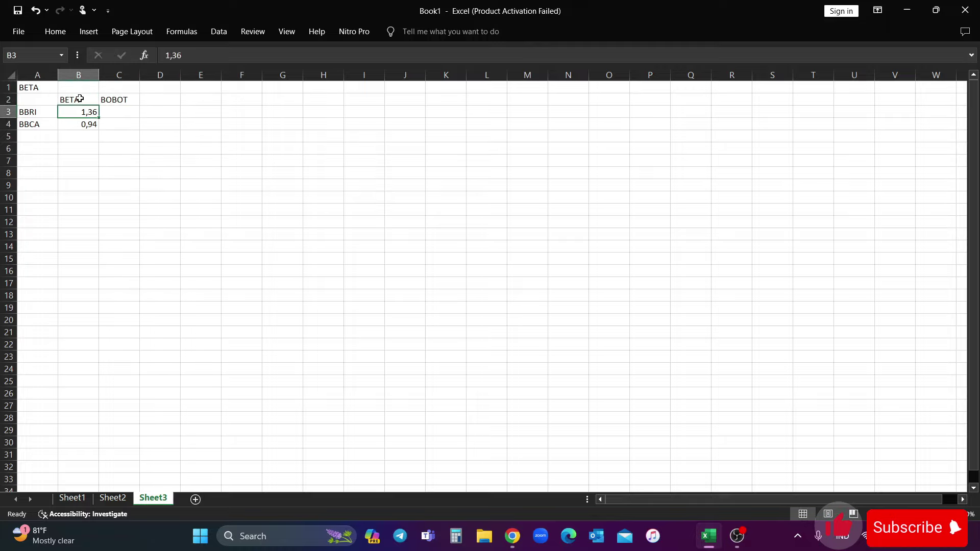
Step: Enter weights of 50% for BBRI in C3 and 50% for BBCA in C4
left_click(128, 111)
type("5")
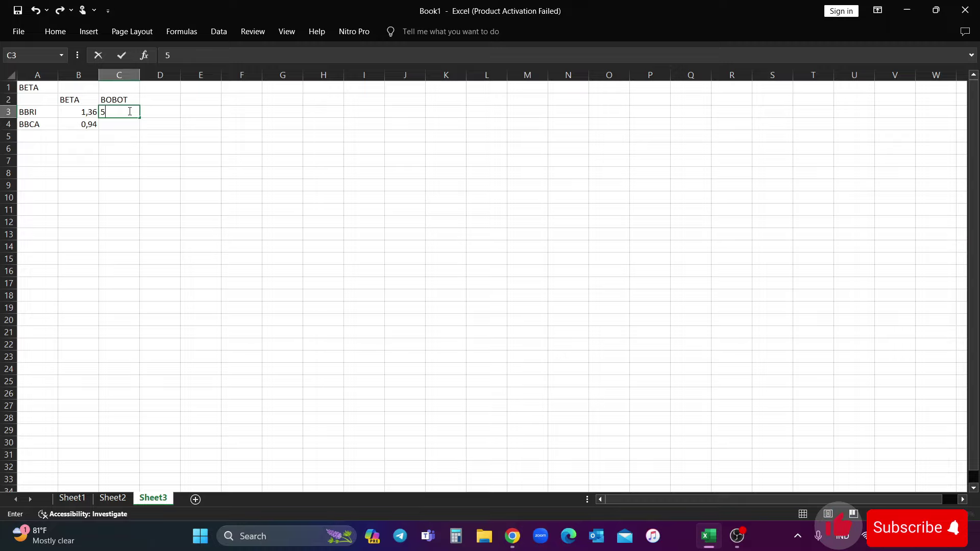
type("0")
key("Return")
type("50")
key("Return")
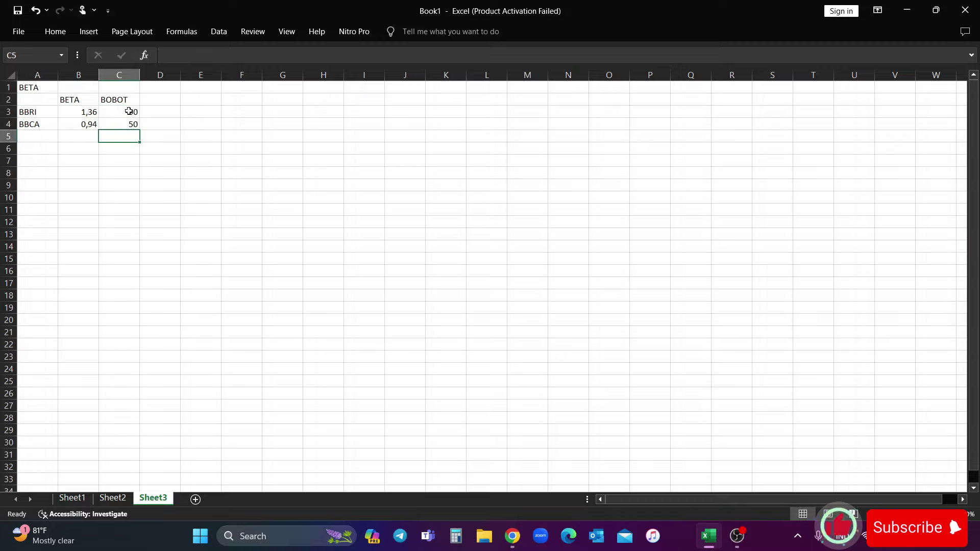
left_click(129, 111)
key("F2")
type("%")
key("Return")
key("F2")
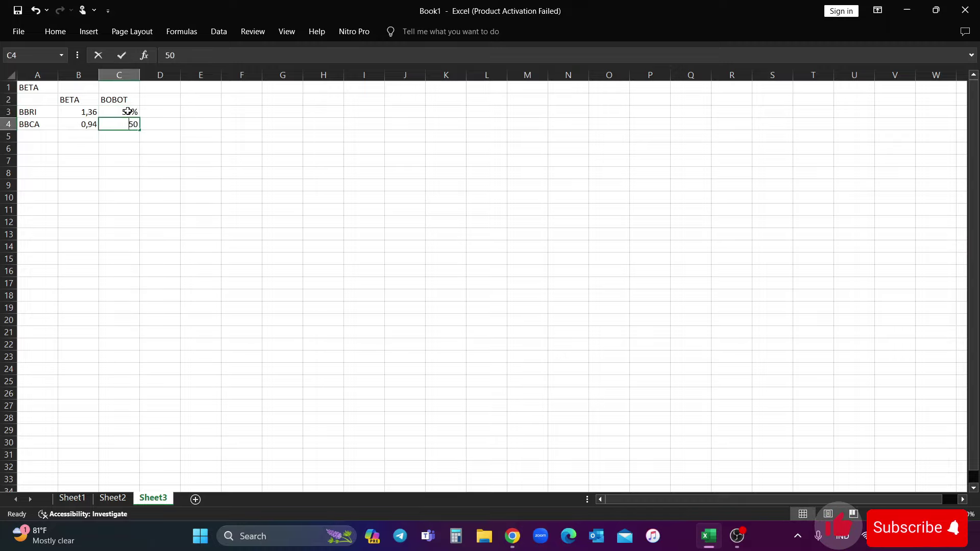
type("%")
key("Return")
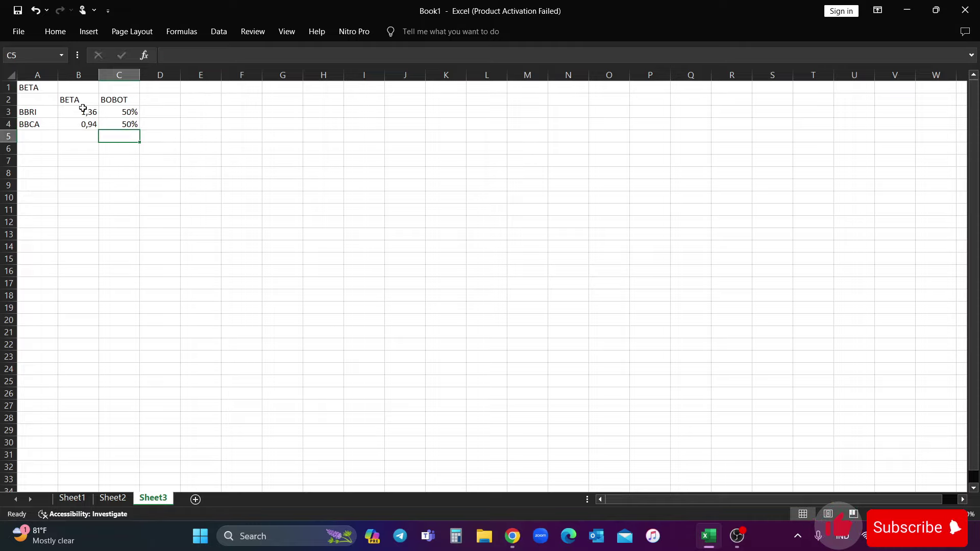
Step: Add BMRI as the third stock in A5 of the beta list
left_click_drag(82, 108, 87, 125)
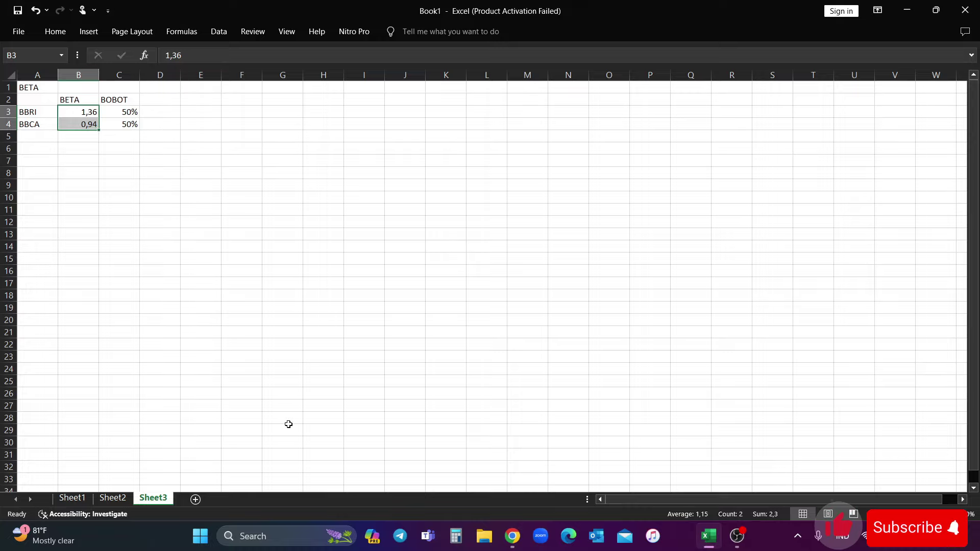
left_click(51, 137)
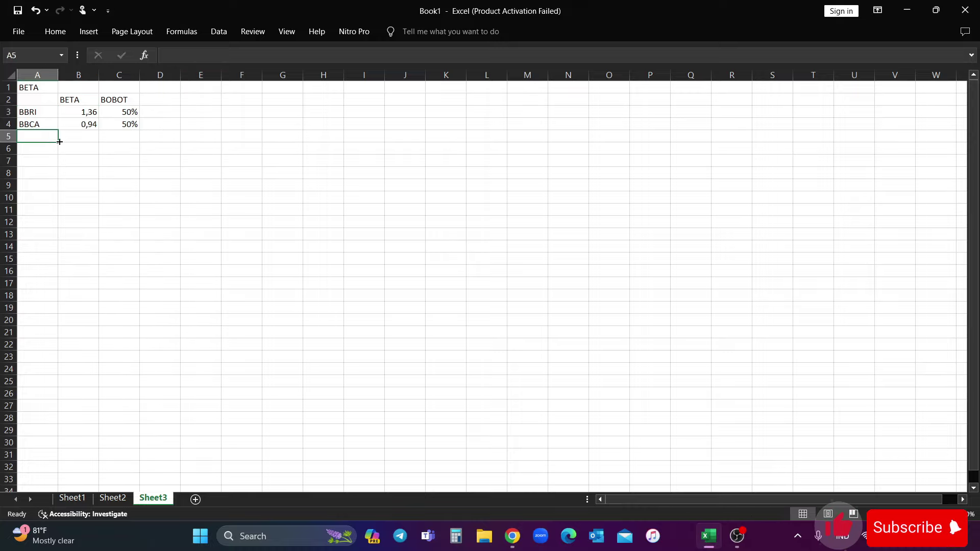
type("BMRI")
key("Return")
Step: Select J4 on Sheet2, then switch to Yahoo Finance in Chrome and open the BMRI.JK quote
left_click(112, 498)
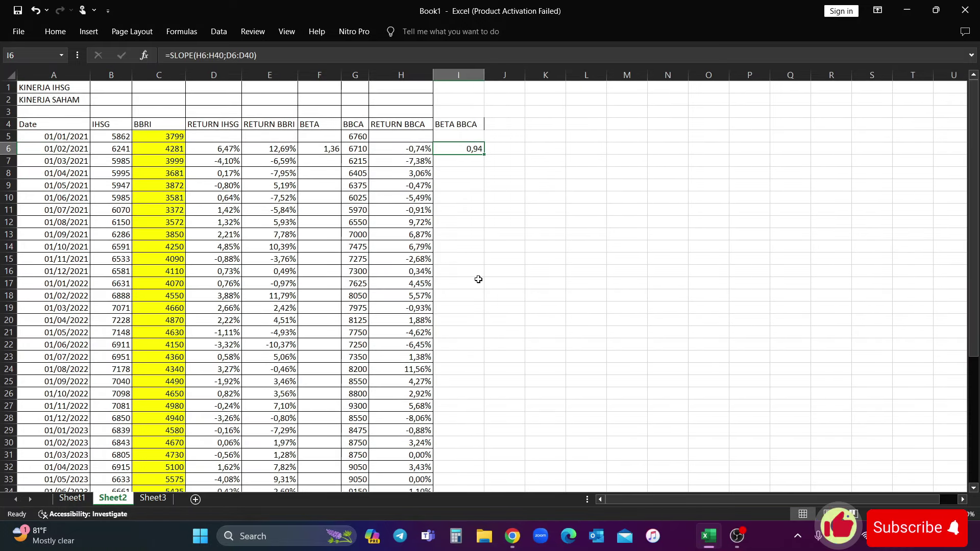
left_click(512, 122)
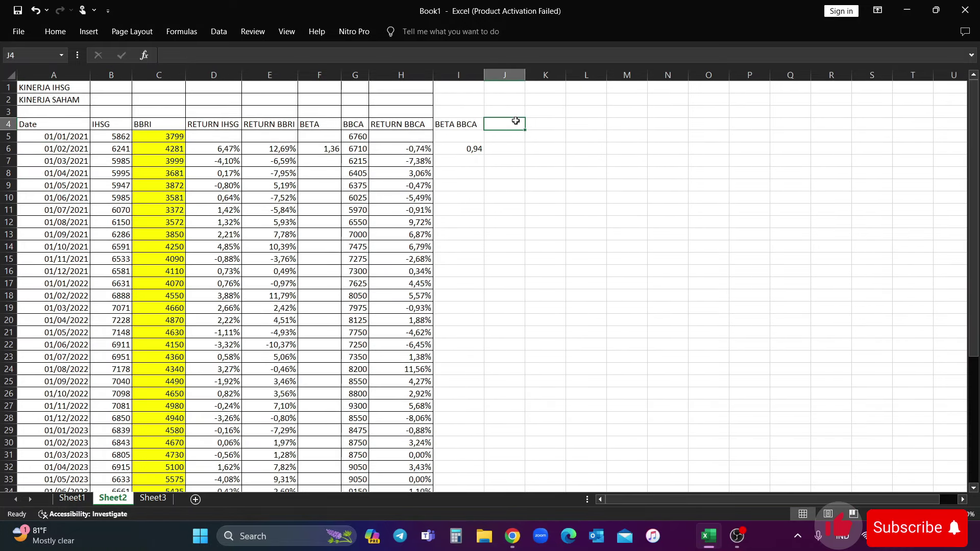
left_click(512, 536)
left_click(219, 89)
type("BMRI")
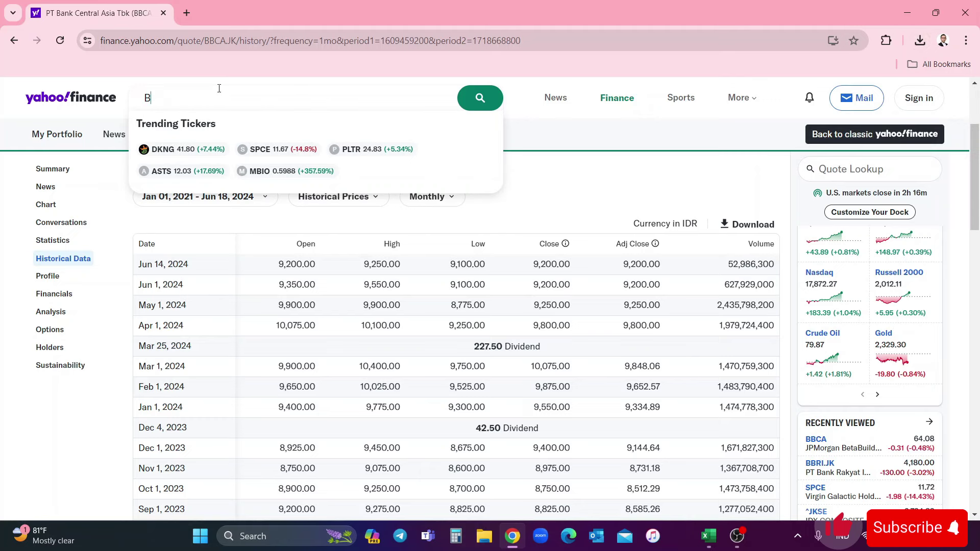
left_click(255, 156)
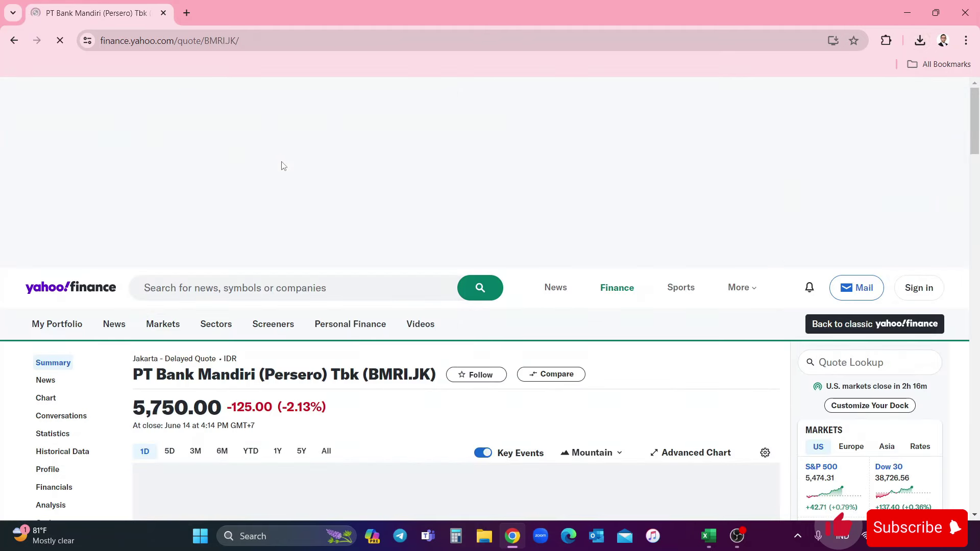
Step: Set the start date of BMRI.JK's monthly historical data to 01/01/2021 and download the prices
left_click(63, 259)
left_click(204, 222)
left_click(259, 349)
type("01012021")
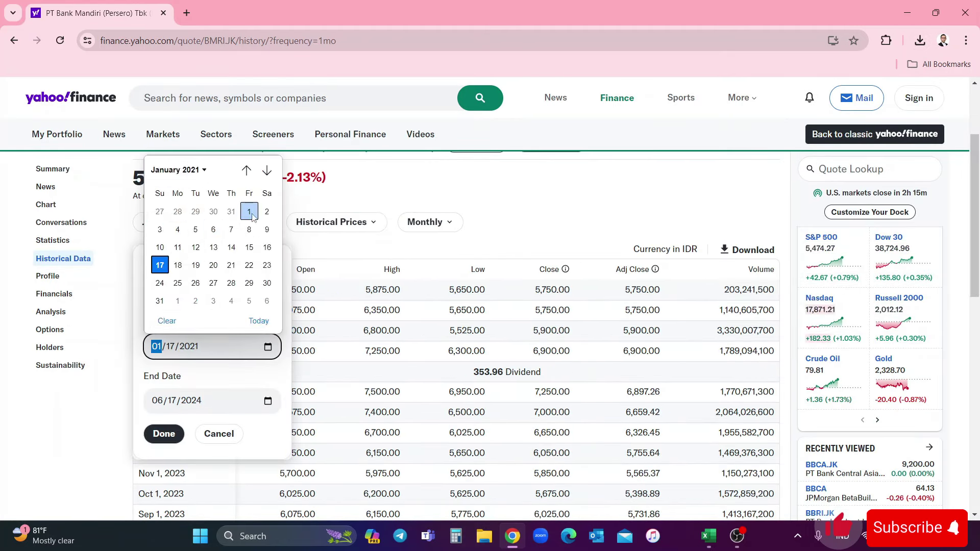
key("Tab")
left_click(164, 433)
left_click(748, 249)
Step: Switch back to Excel, import BMRI.JK.csv from Downloads into column J of Sheet2, and adjust the column width
left_click(709, 536)
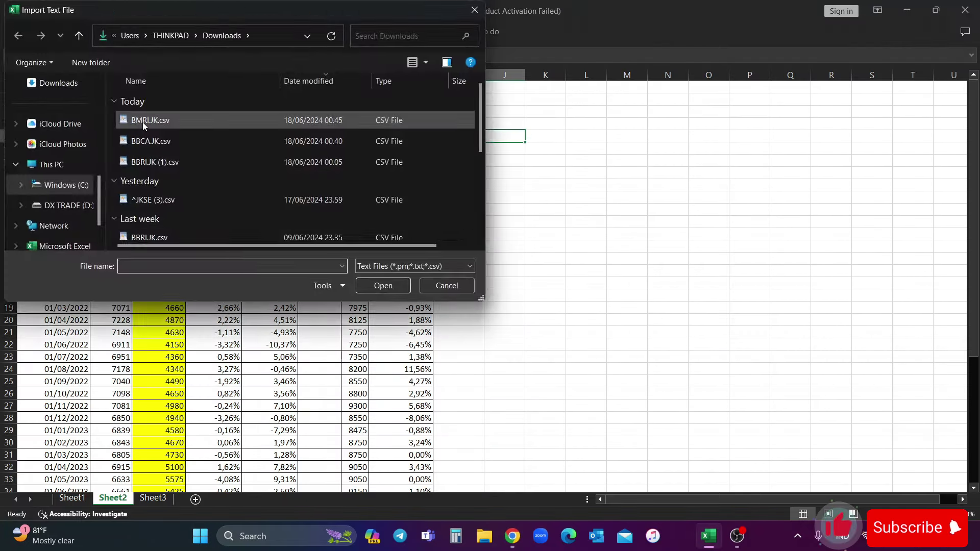
double_click(142, 122)
left_click(532, 392)
left_click(531, 392)
left_click(597, 391)
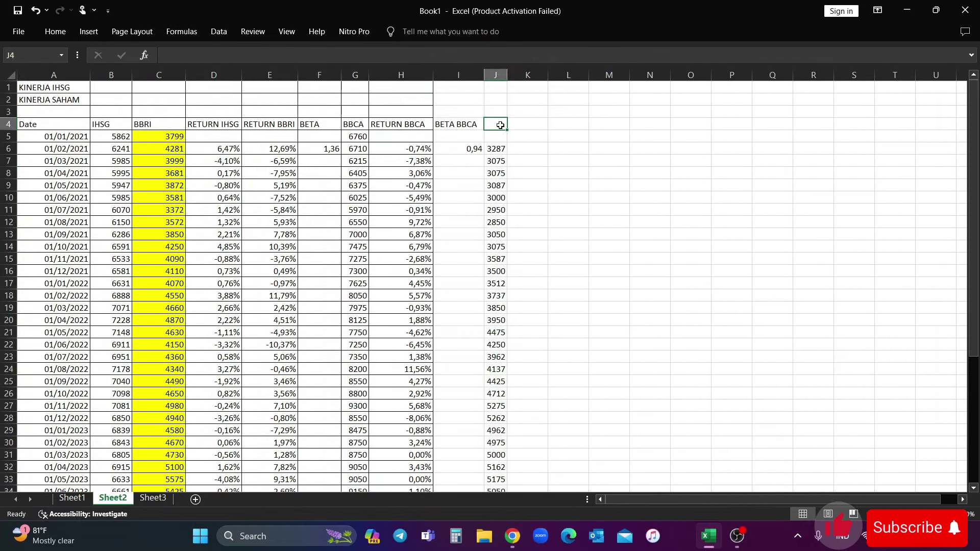
mouse_move(525, 76)
left_mouse_down()
mouse_move(507, 69)
mouse_move(523, 68)
left_mouse_up()
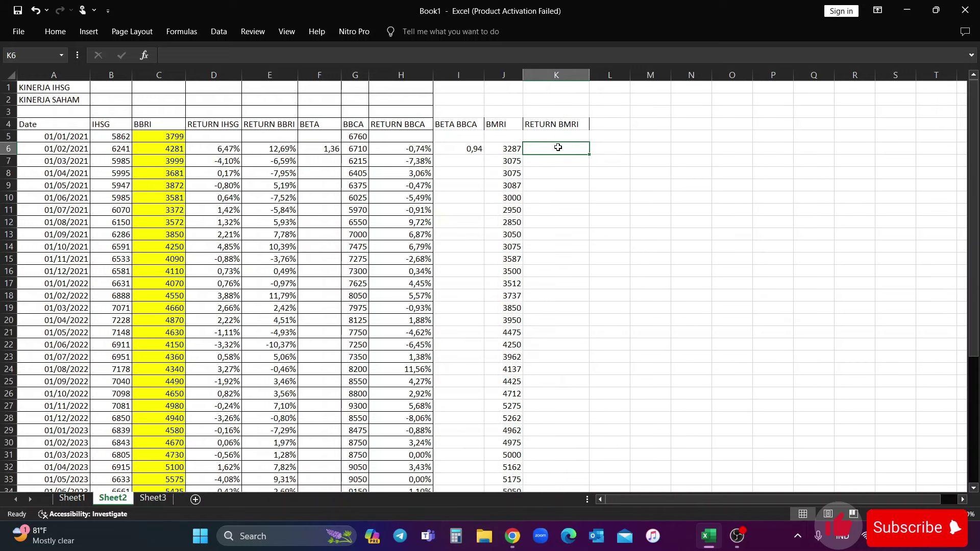
Step: Calculate BMRI's monthly return in K7 with =J7/J6-1 and fill the formula down to row 48
left_click(556, 160)
type("=J7/J6-1")
key("ctrl+Return")
double_click(592, 167)
scroll(592, 453, "down", 6)
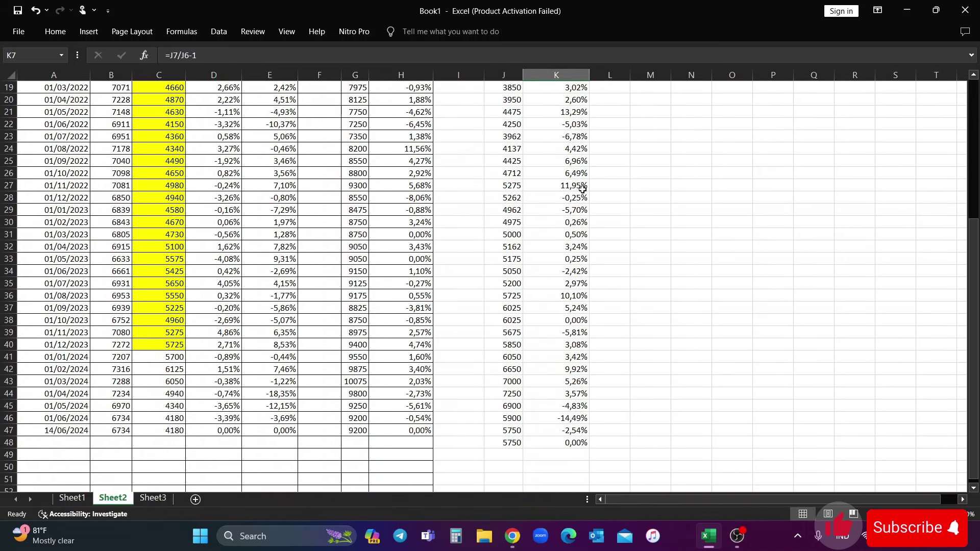
scroll(650, 313, "up", 6)
Step: Enter the header BETA BMRI in L4
left_click(617, 122)
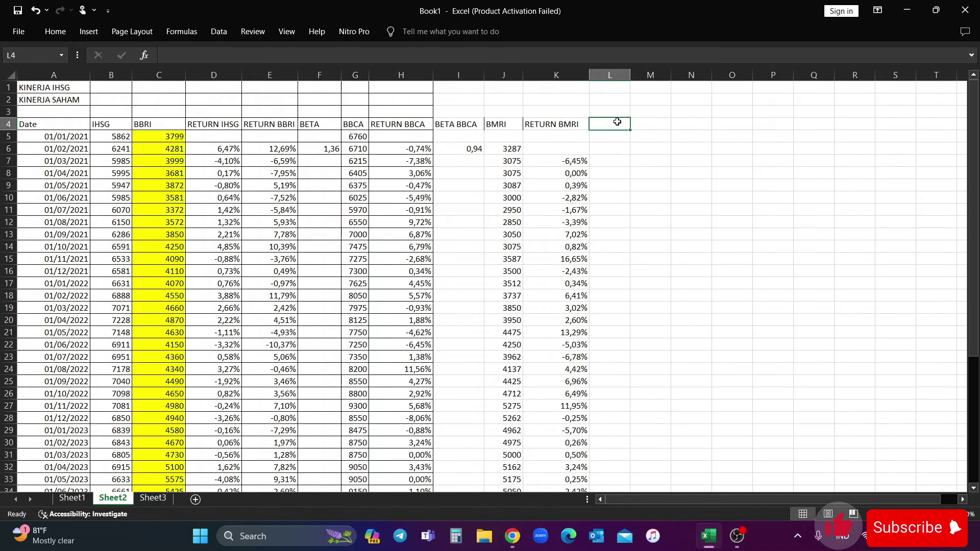
type("BETA BMRI")
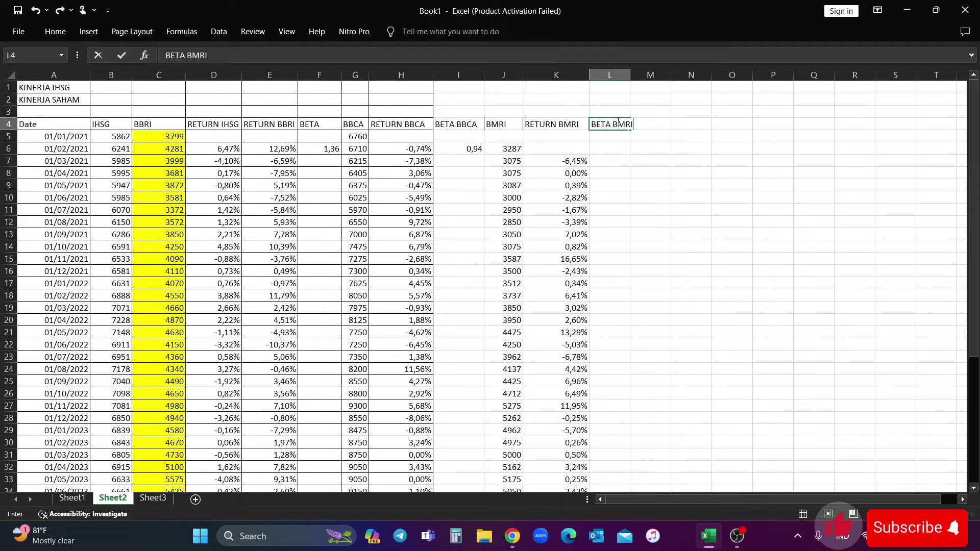
key("Return")
Step: Calculate BMRI's beta in L6 with =SLOPE(K6:K40;D6:D40), accepting the suggested formula correction
left_click(624, 149)
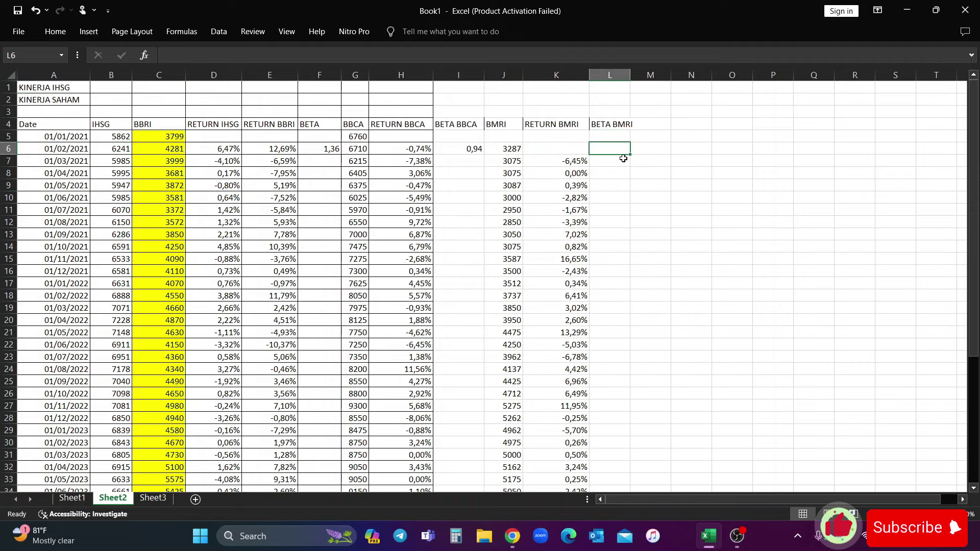
type("=SLOPE (")
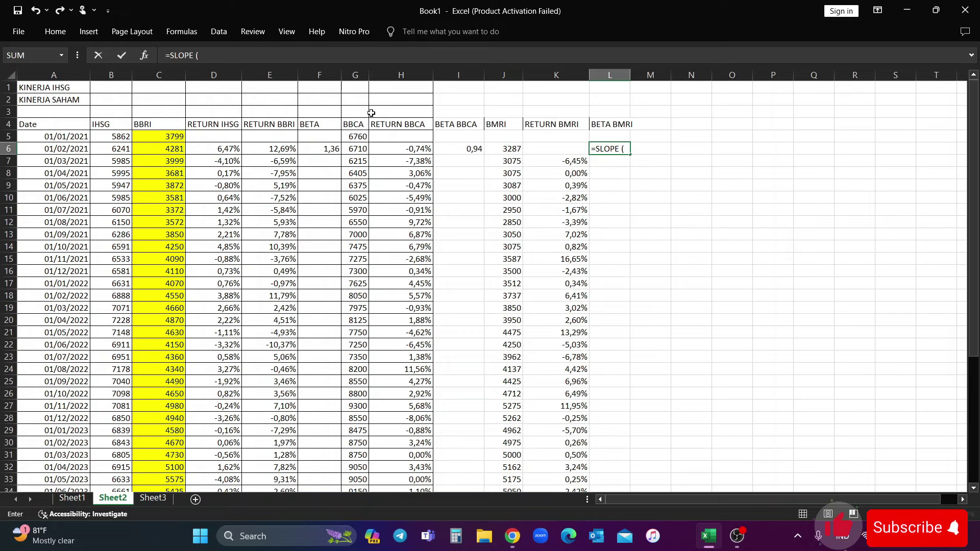
left_click(225, 33)
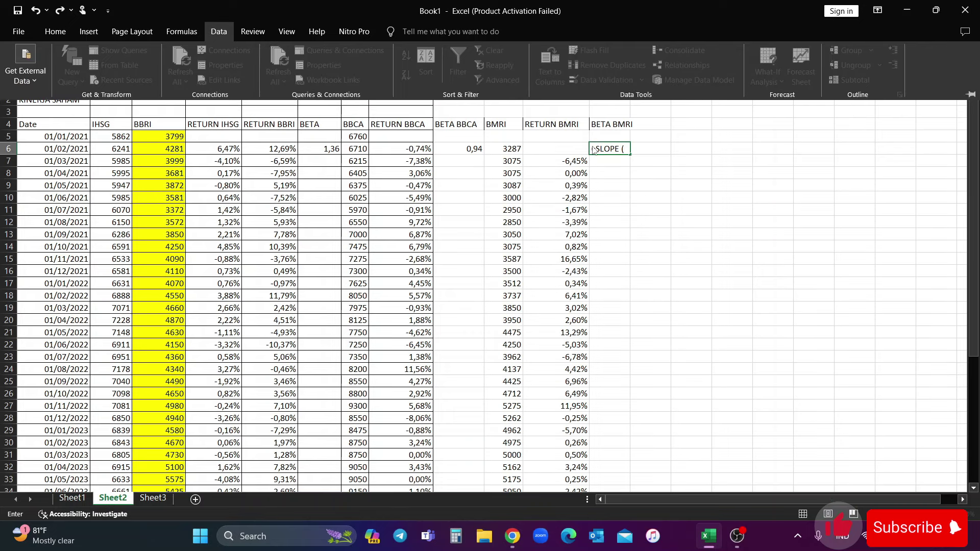
left_click(625, 166)
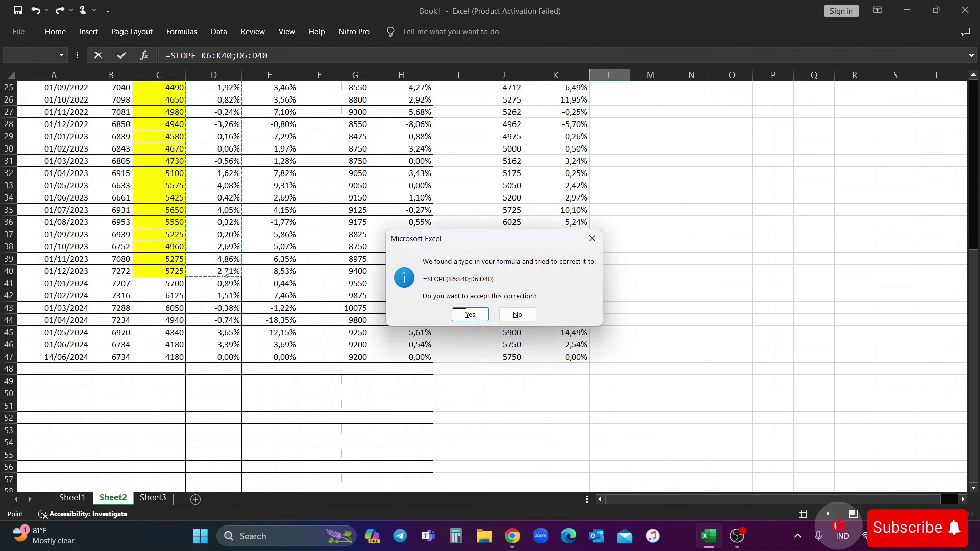
key("Return")
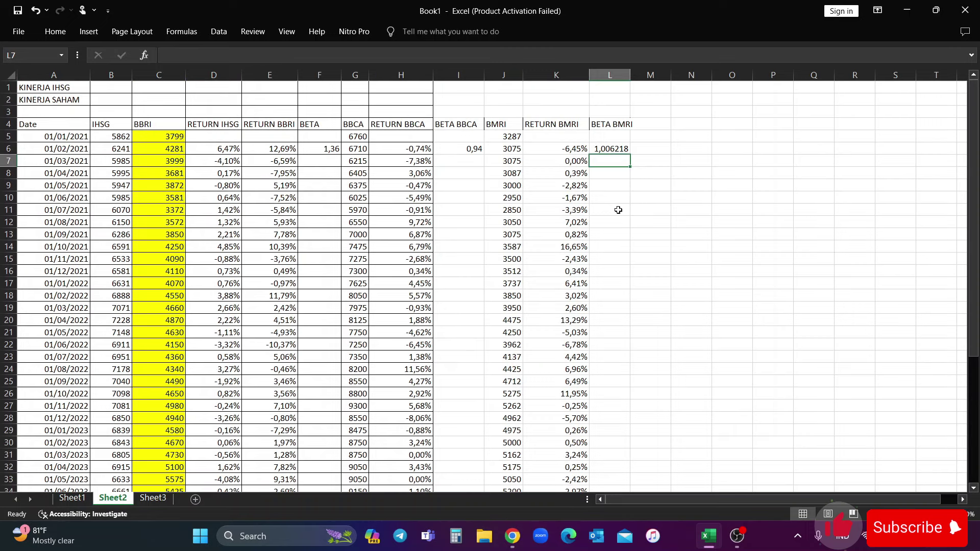
Step: Widen column L to fit its header and format the beta in L6 to two decimal places
left_click(618, 148)
left_click_drag(634, 74, 652, 74)
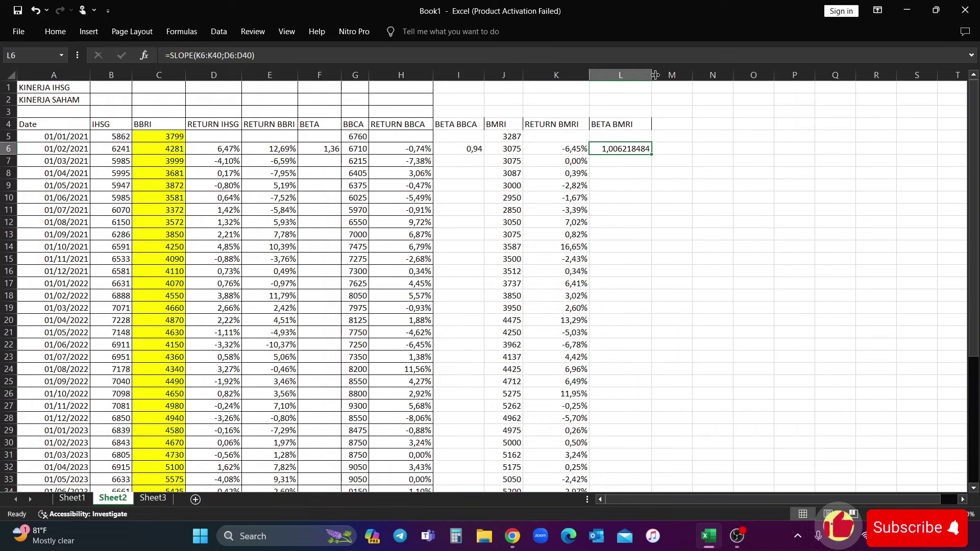
left_click(55, 31)
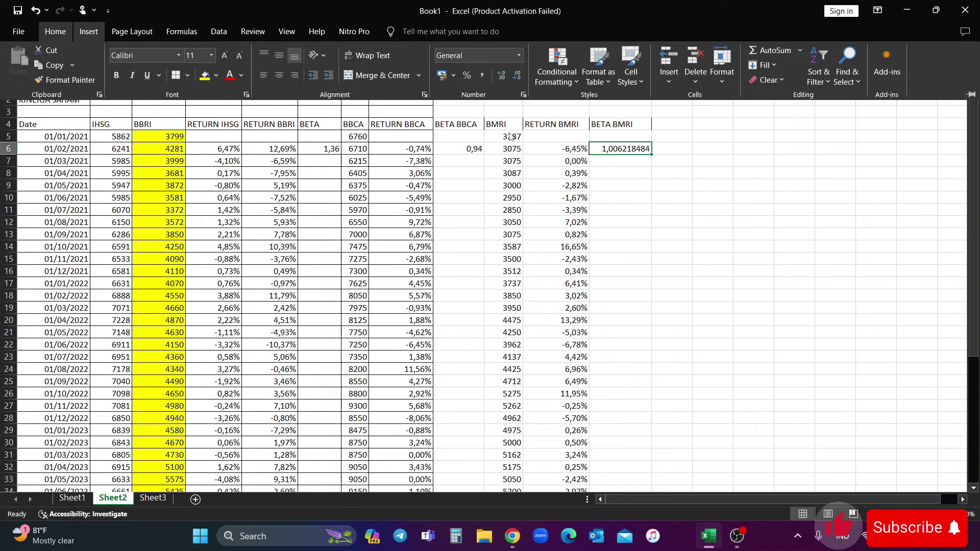
left_click(514, 77)
left_click(514, 76)
left_click(514, 76)
left_click(515, 77)
left_click(515, 77)
left_click(514, 77)
left_click(514, 77)
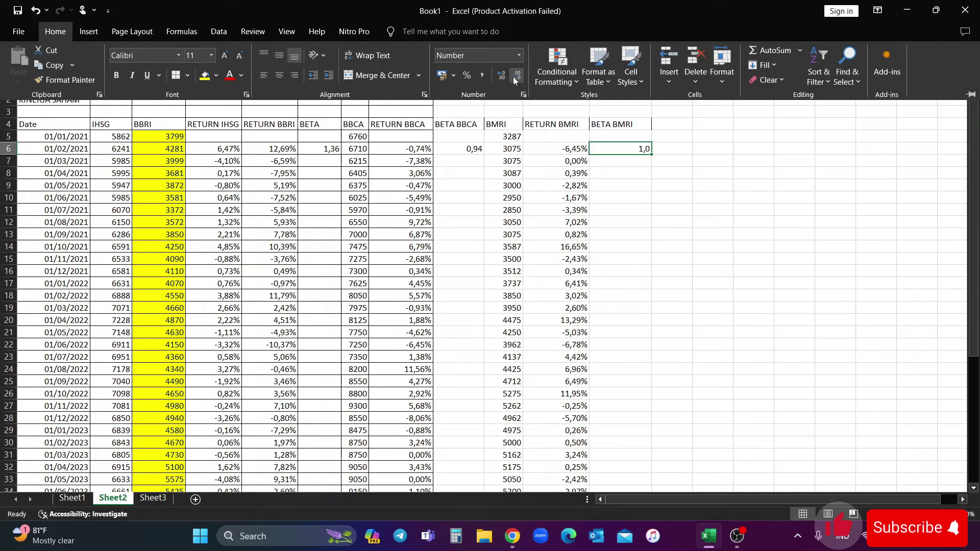
left_click(502, 76)
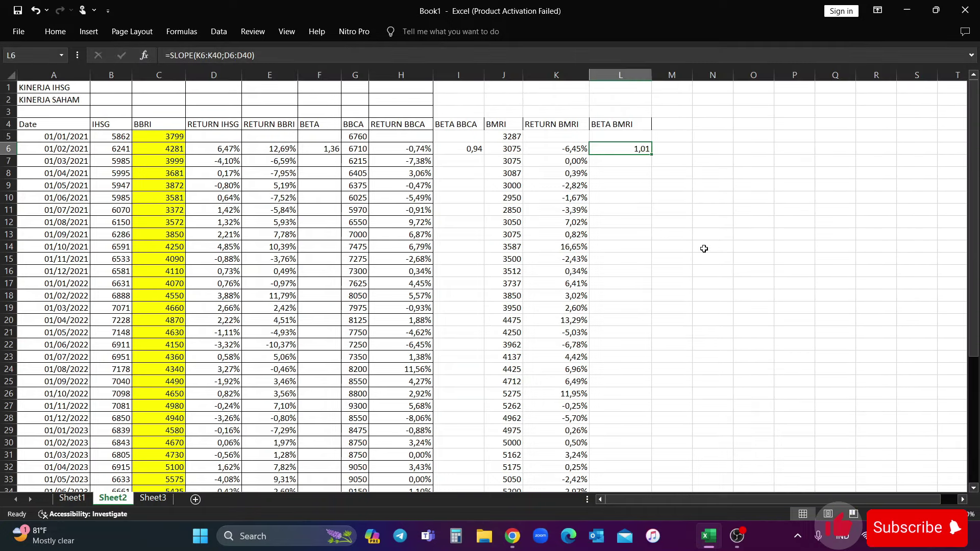
Step: Enter 1,01 as BMRI's beta in B5 of Sheet3
left_click(149, 490)
left_click(82, 137)
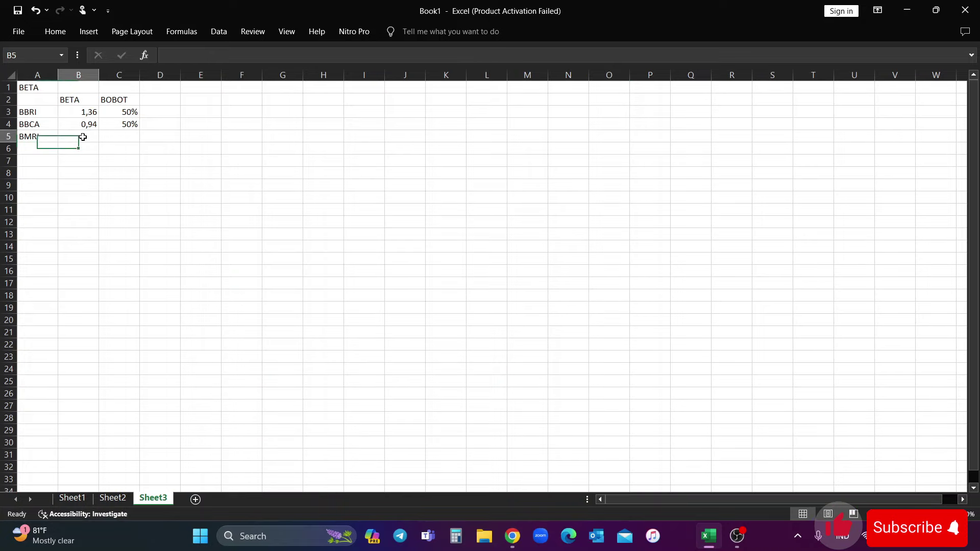
type("1,001")
key("BackSpace")
key("BackSpace")
type("1")
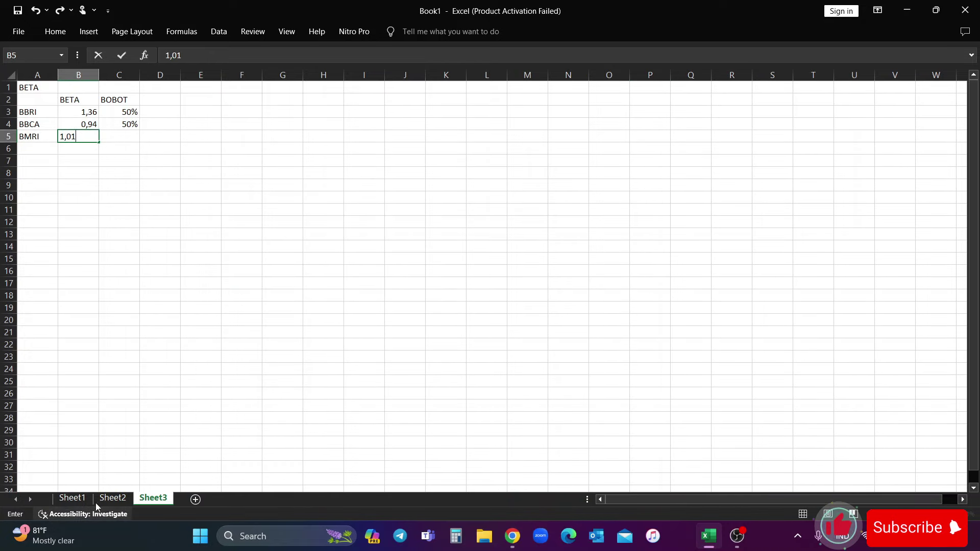
Step: Enter the header ASII in M4 of Sheet2
left_click(112, 498)
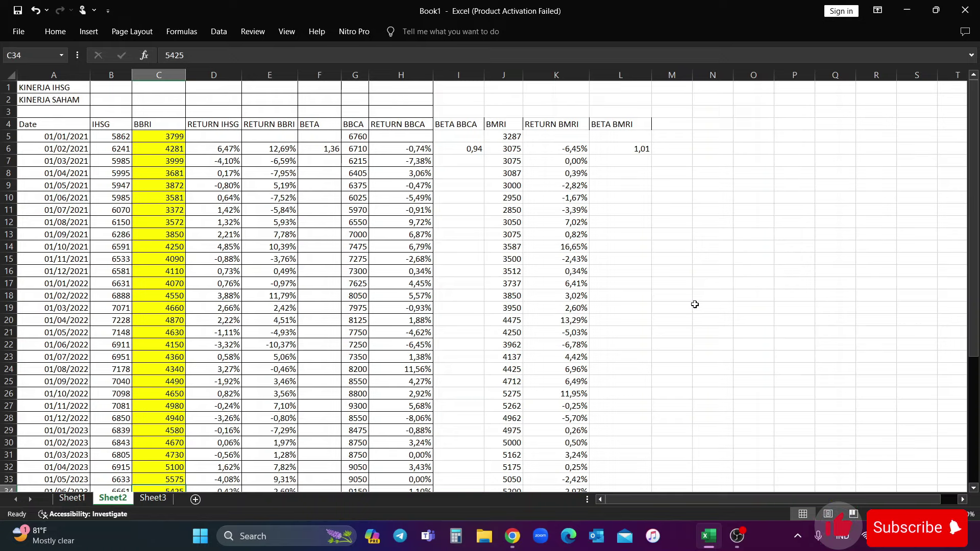
left_click(672, 124)
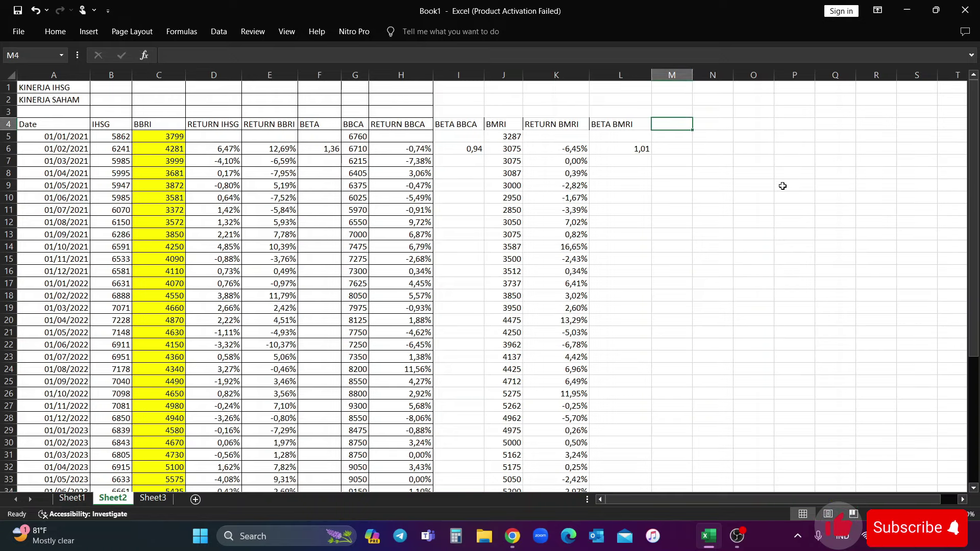
type("ASII")
key("Return")
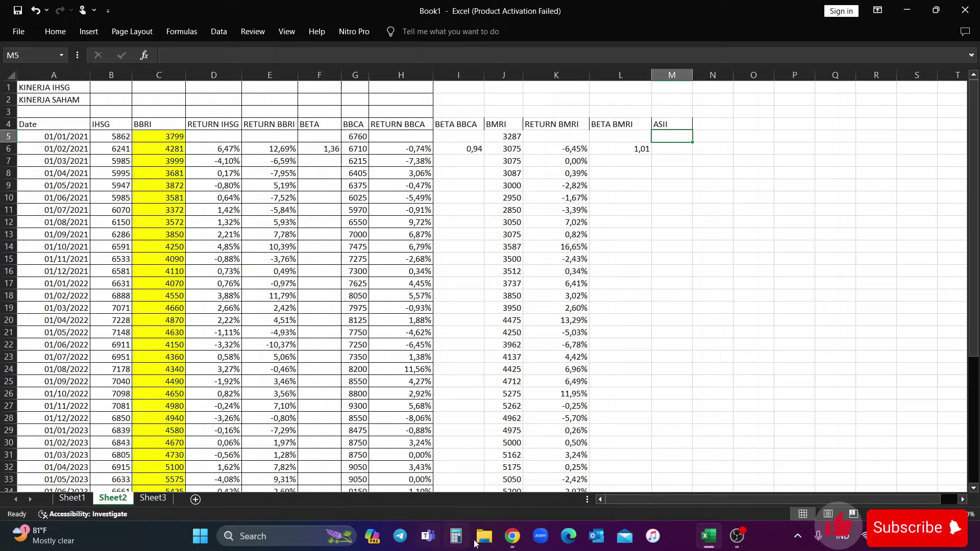
Step: Switch to Yahoo Finance in Chrome and download ASII.JK's monthly historical prices from Jan 01, 2021 to Jun 18, 2024
left_click(512, 536)
left_click(255, 98)
type("ASII")
key("Return")
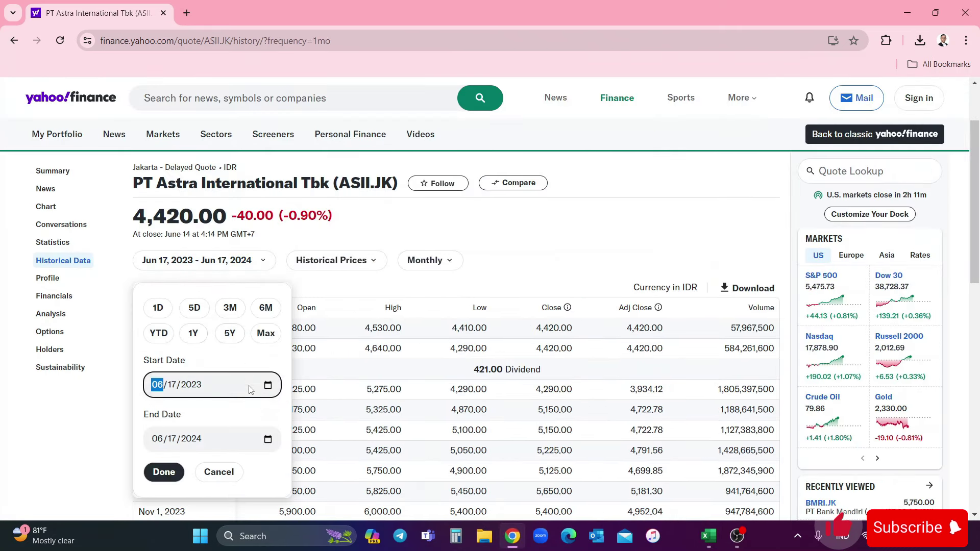
left_click(267, 383)
left_click(175, 208)
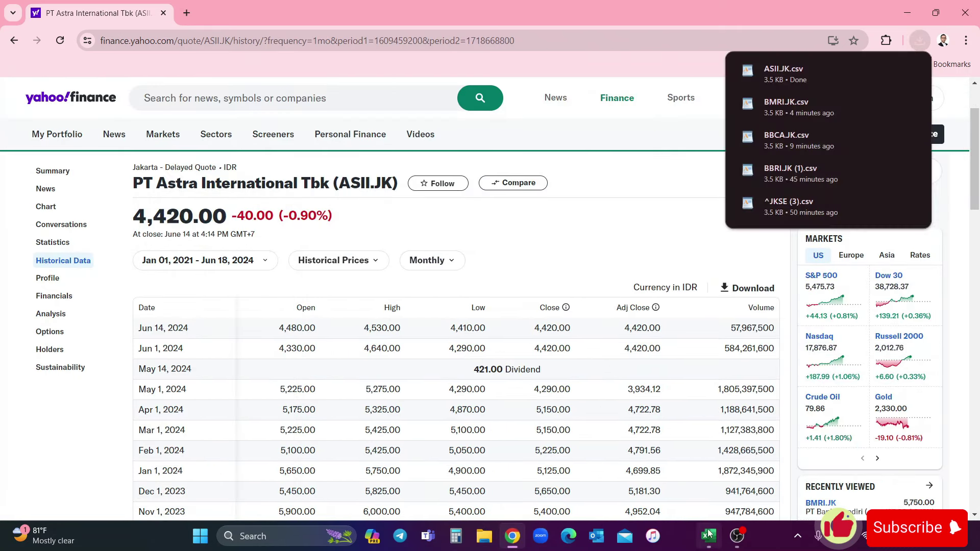
Step: Switch back to Excel and import ASII.JK.csv into Sheet2 with comma as a delimiter
left_click(708, 534)
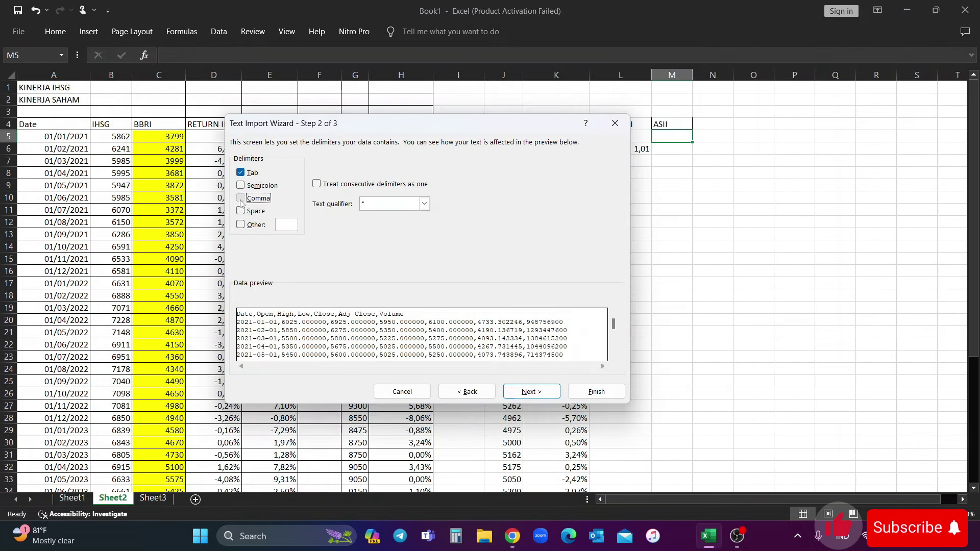
left_click(240, 198)
left_click(255, 224)
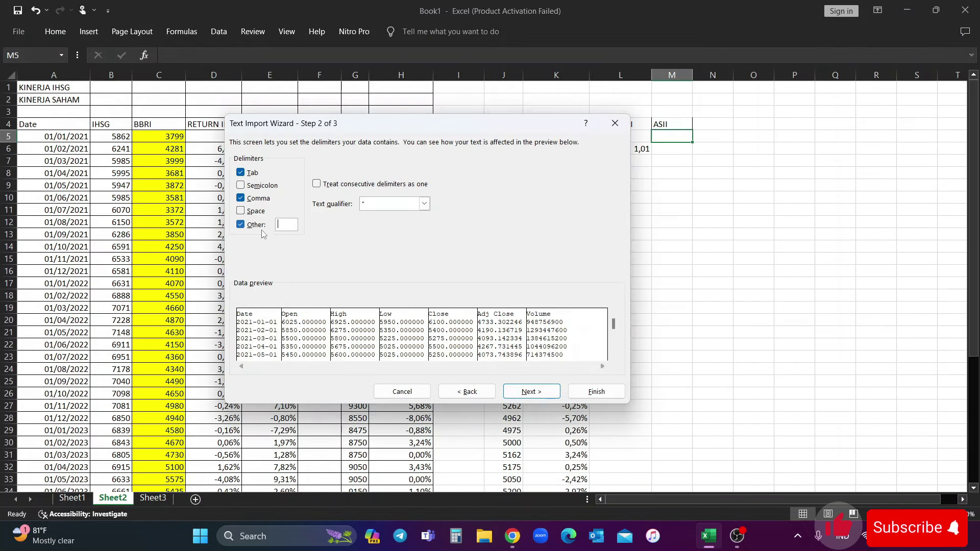
left_click(596, 391)
Step: Remove the surplus imported columns, keeping only ASII's closing prices in column M
left_click(861, 75)
left_click_drag(679, 75, 764, 75)
right_click(777, 75)
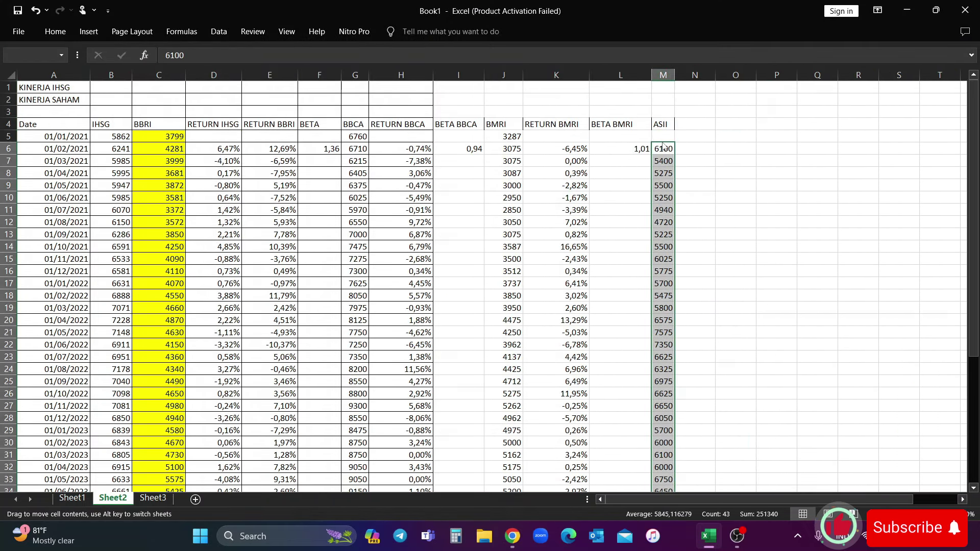
Step: Enter the header RETURN ASII in N4, calculate the monthly return in N5 with =M6/M5-1 and fill the formula down
type("RETURN ASII")
key("Return")
type("=M6/M5-1")
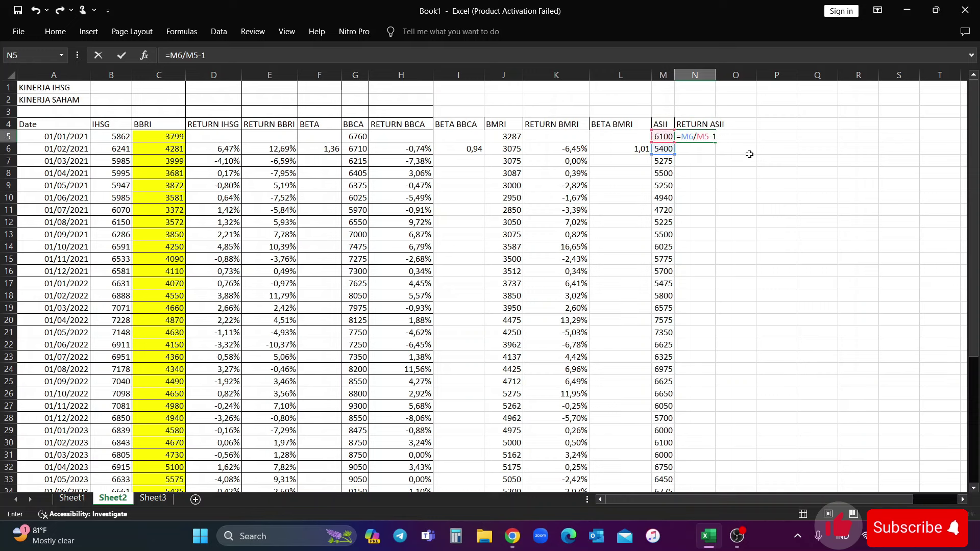
key("ctrl+Return")
double_click(715, 143)
Step: Enter the header BETA ASII in O4
left_click(744, 136)
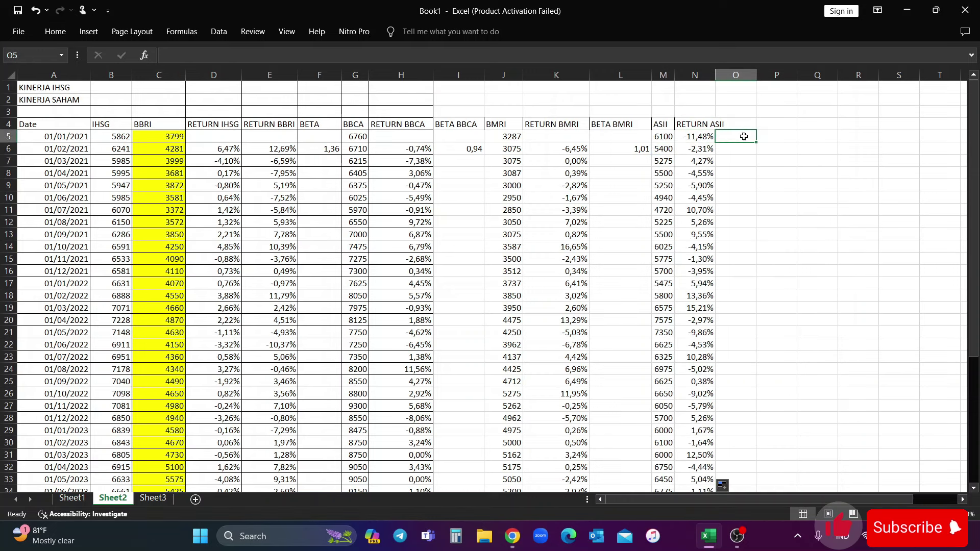
key("Up")
type("BETA ASII")
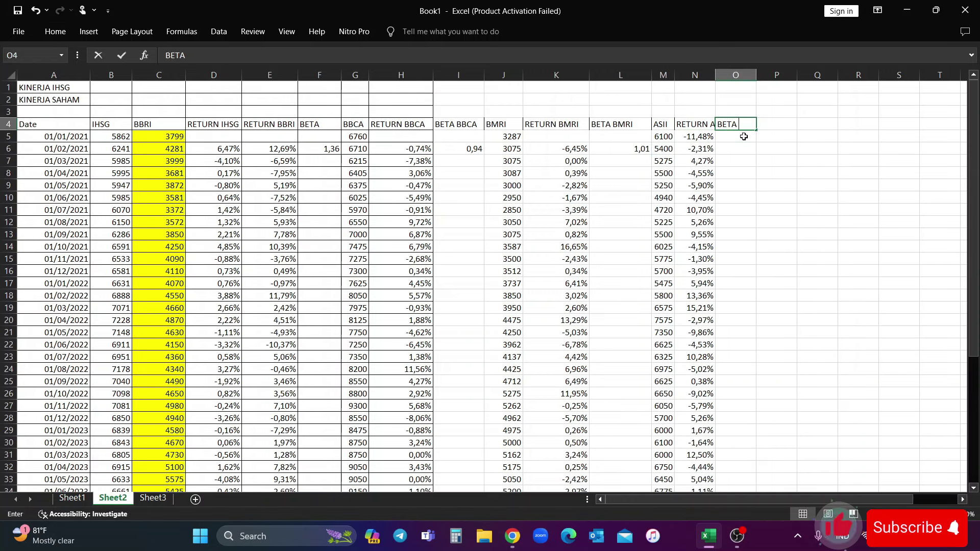
key("Return")
Step: Calculate ASII's beta in O6 with =SLOPE(N6:N40;D6:D40), accepting the suggested formula correction
type("=")
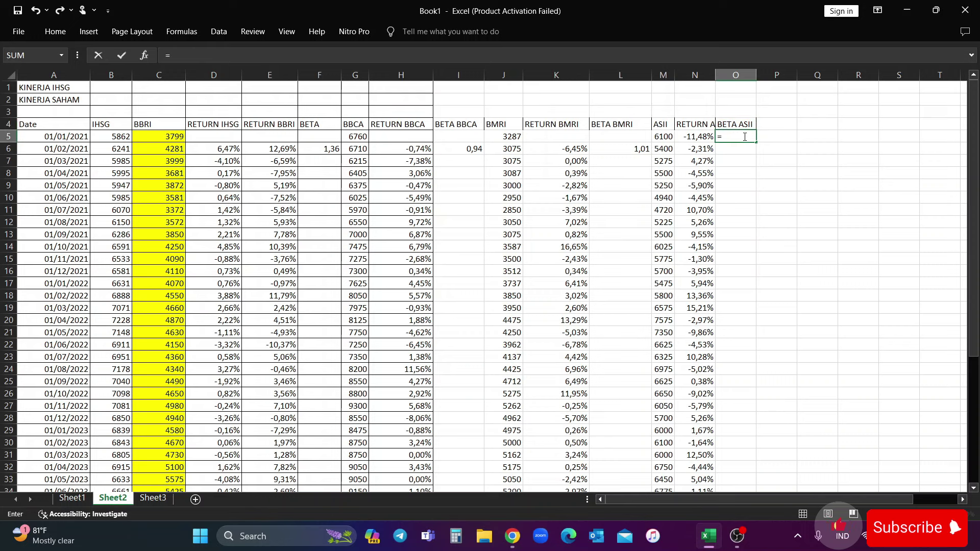
type("SLOPE(")
left_click(694, 148)
scroll(697, 382, "down", 5)
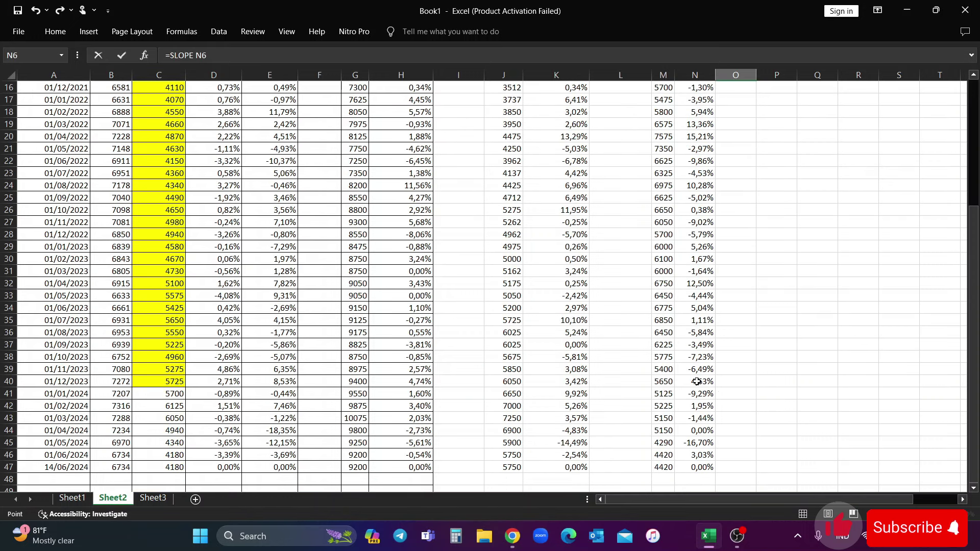
left_click(697, 382, "shift")
type(";")
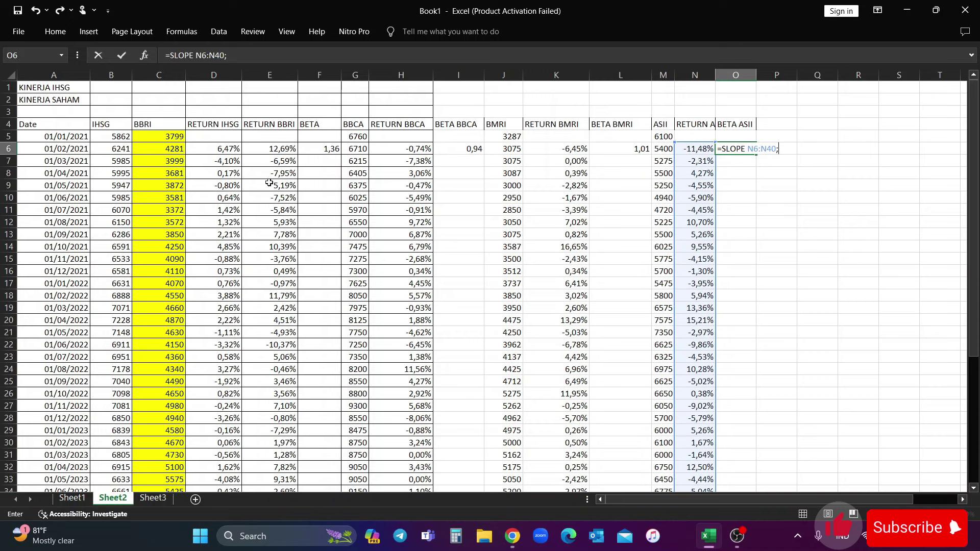
left_click(232, 151)
scroll(225, 408, "down", 4)
left_click(225, 418, "shift")
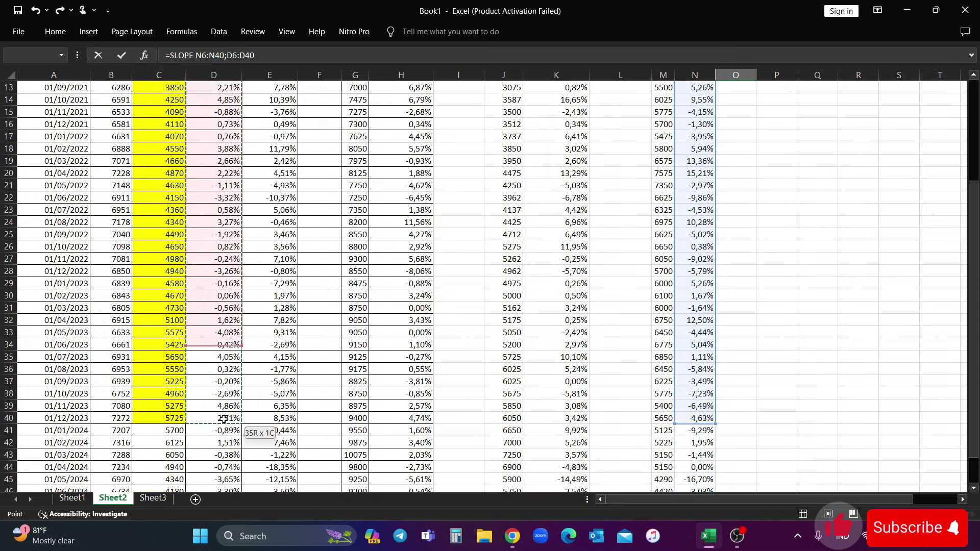
key("Return")
key("Return")
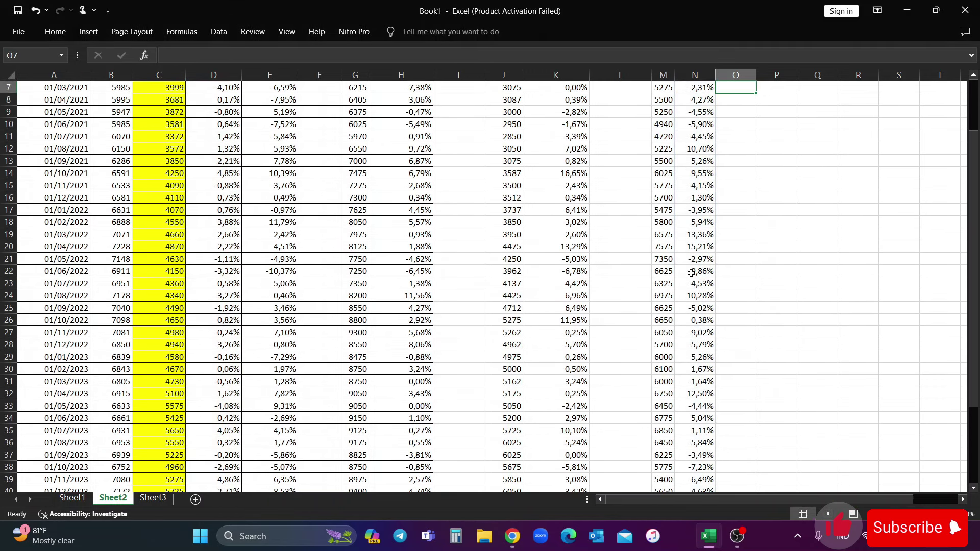
Step: Format the ASII beta in O6 to two decimal places
left_click(739, 151)
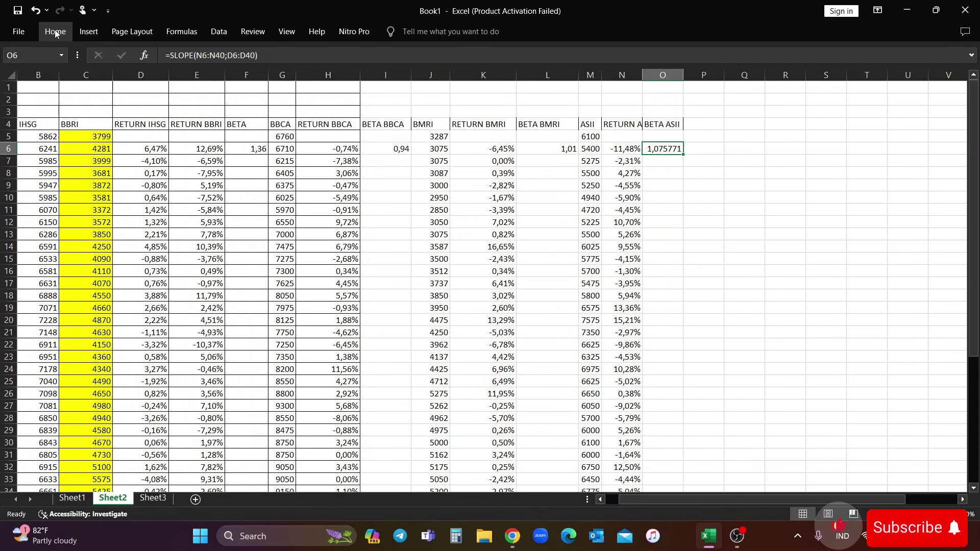
left_click(55, 31)
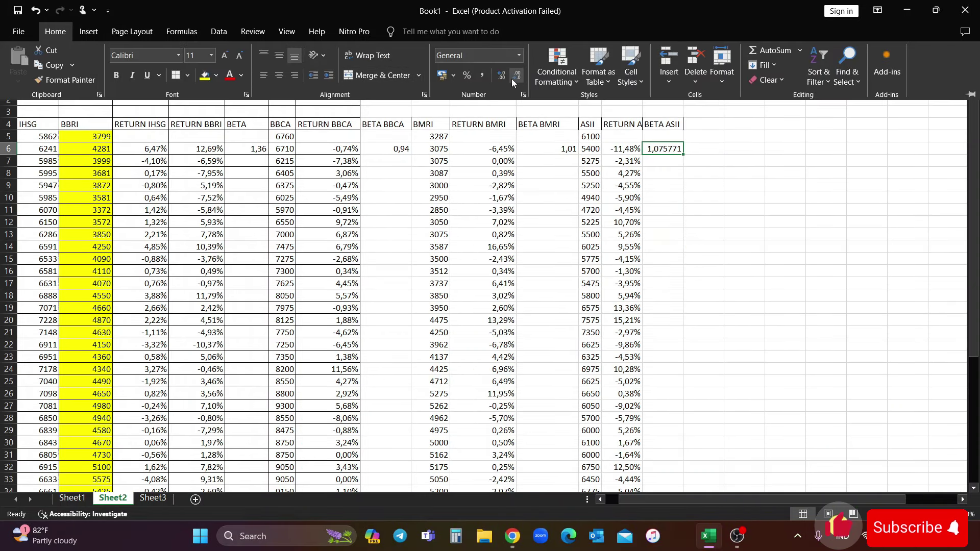
left_click(512, 79)
left_click(514, 77)
left_click(514, 76)
left_click(514, 77)
key("ctrl+F1")
Step: Add ASII with a beta of 1,08 in row 6 of Sheet3
left_click(146, 500)
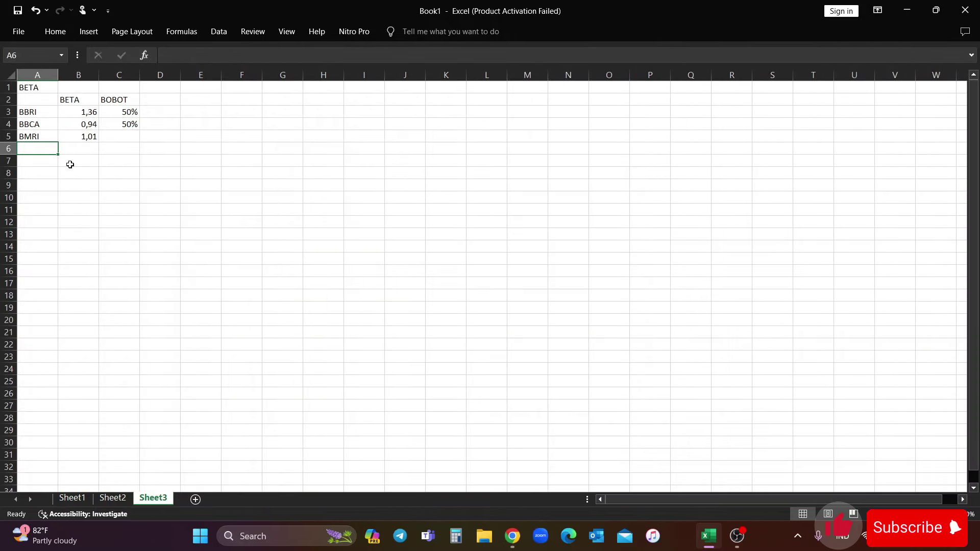
type("ASII")
key("Tab")
type("1")
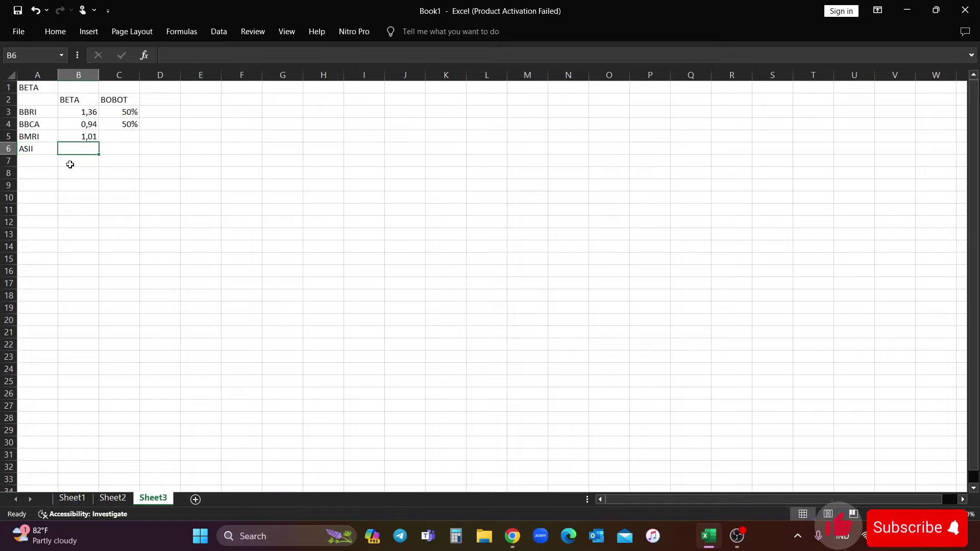
key("Return")
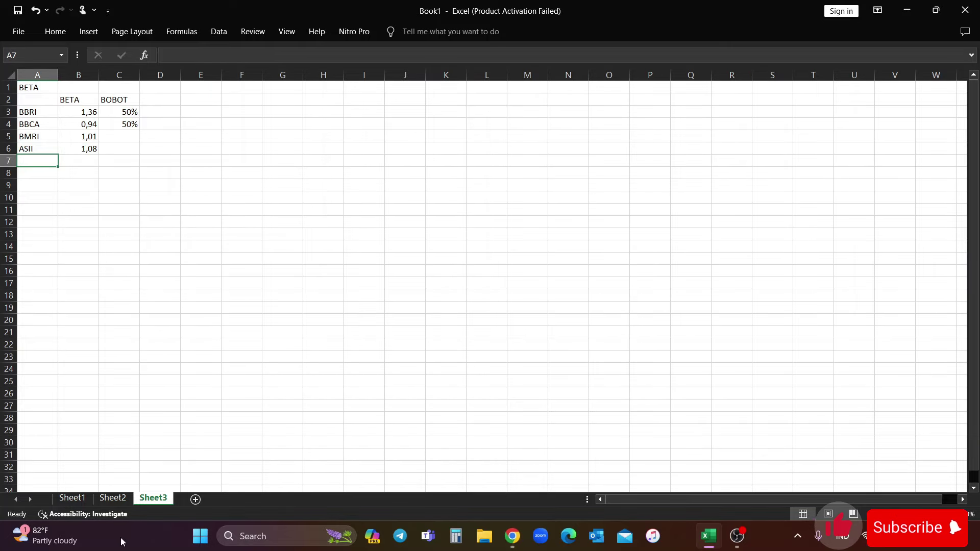
Step: Enter the header TLKM in P4 of Sheet2
left_click(112, 498)
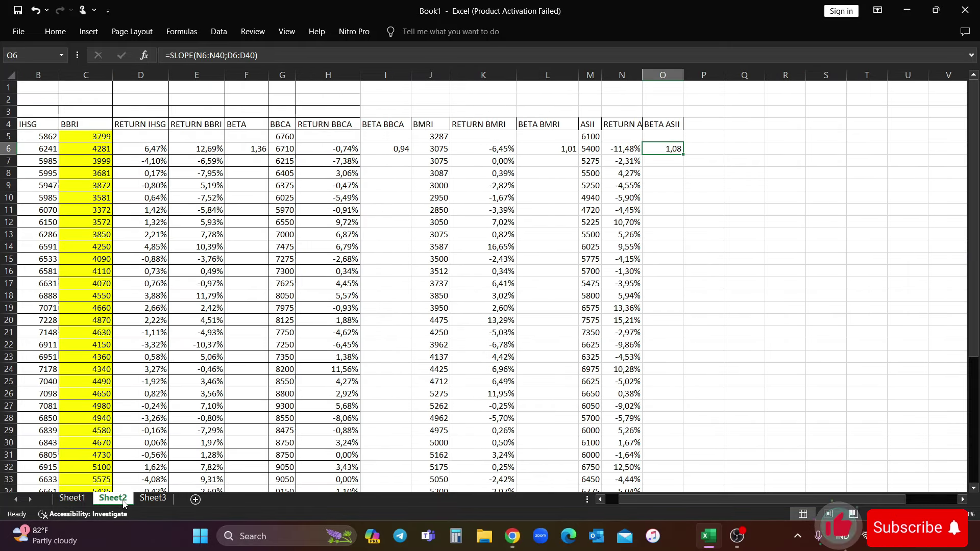
left_click(717, 133)
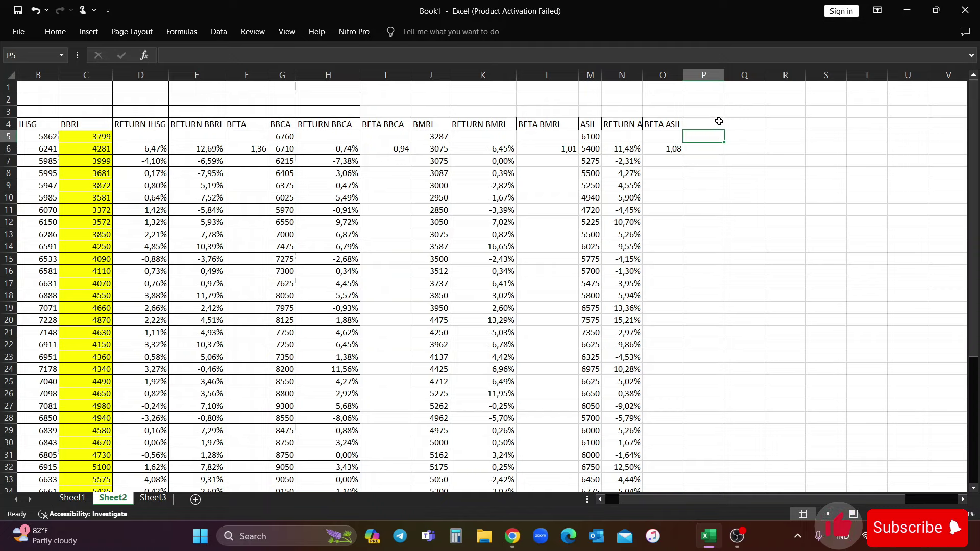
left_click(718, 122)
type("TLKM")
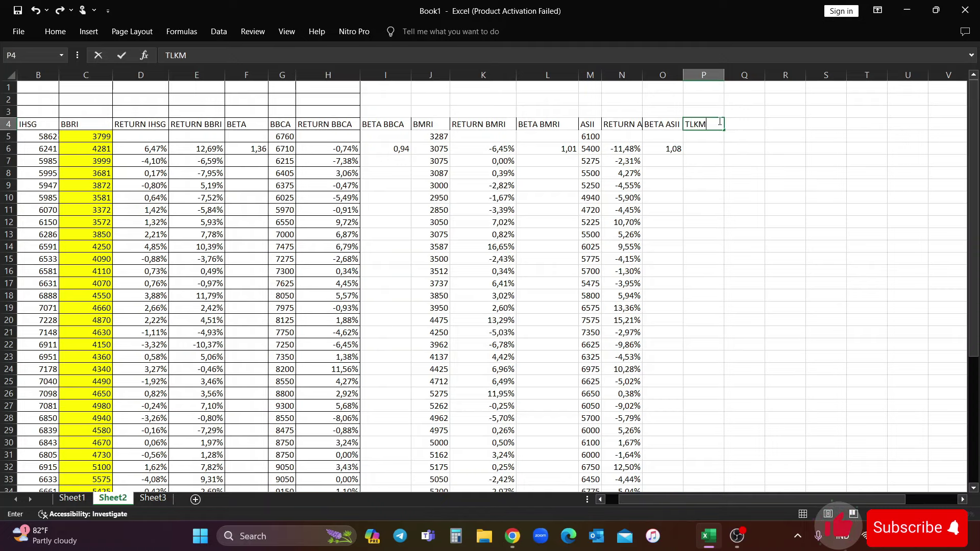
key("Return")
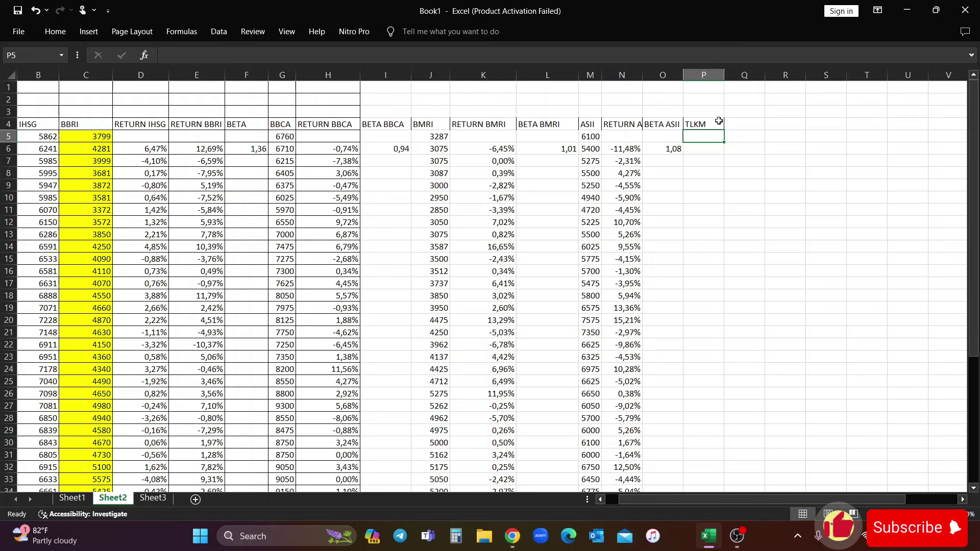
Step: Switch to Yahoo Finance in Chrome and set TLKM.JK's monthly historical data to start on 01/01/2021
left_click(512, 536)
left_click(62, 260)
left_click(205, 284)
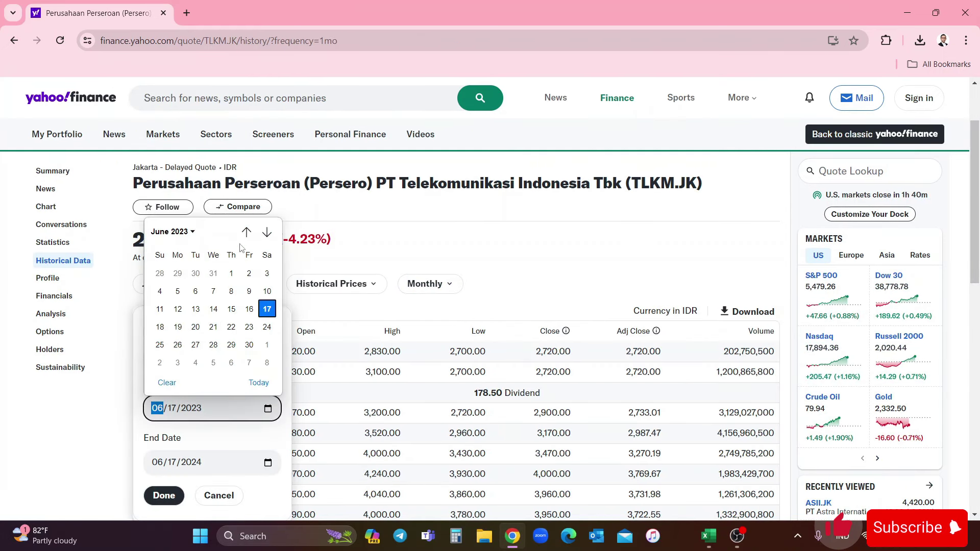
type("01/01/2021")
left_click(162, 494)
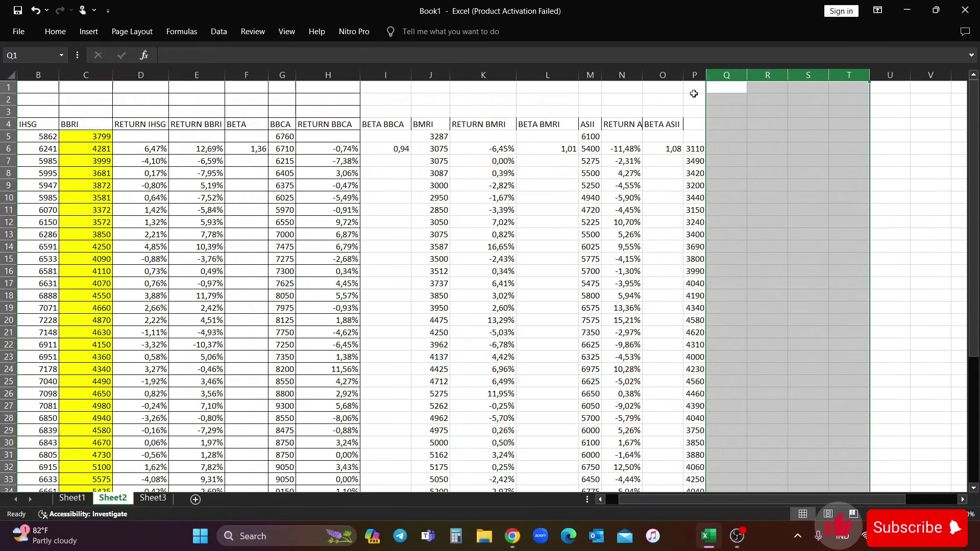
Step: Move TLKM's closing prices up one row in Sheet2 so they start in P5
left_click_drag(699, 146, 699, 134)
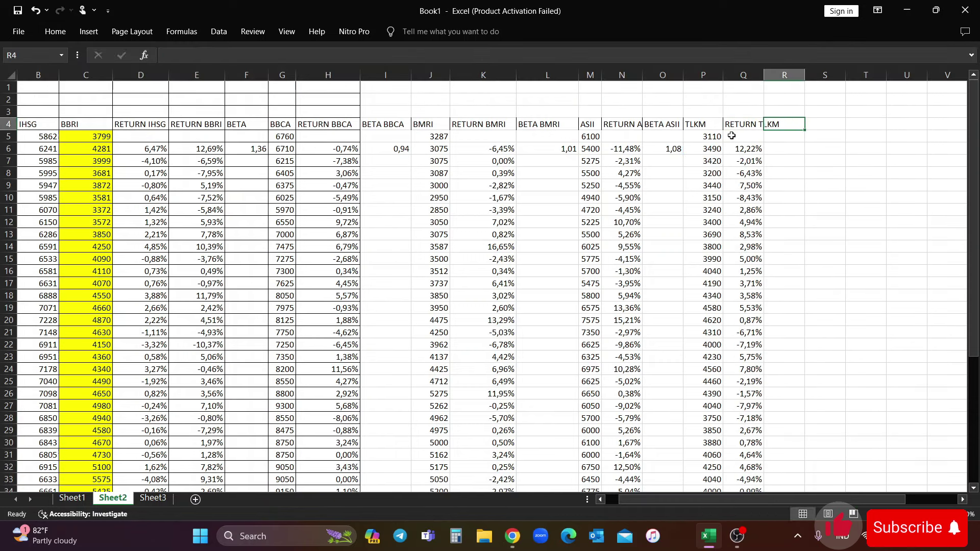
Step: Widen the ASII and TLKM return columns to fit their headers and enter the header BETA TLKM in R4
left_click_drag(763, 75, 794, 75)
type("BETA TLKM")
Step: Calculate TLKM's beta in R6 with =SLOPE(Q6:Q40;D6:D40)
left_click(819, 149)
type("=SLOPE(")
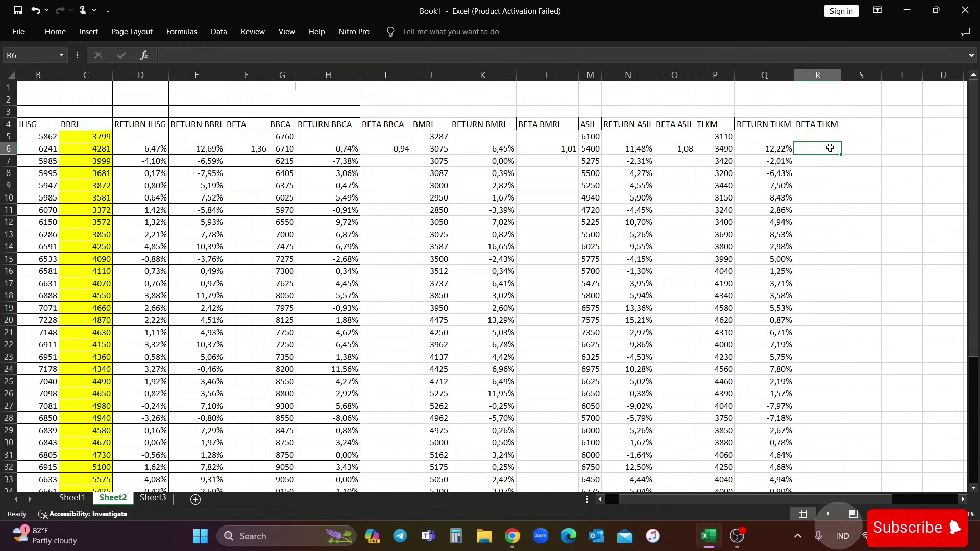
left_click(764, 149)
key("ctrl+shift+Down")
scroll(673, 277, "up", 4)
scroll(674, 277, "up", 2)
type(";")
left_click(153, 148)
key("ctrl+shift+Down")
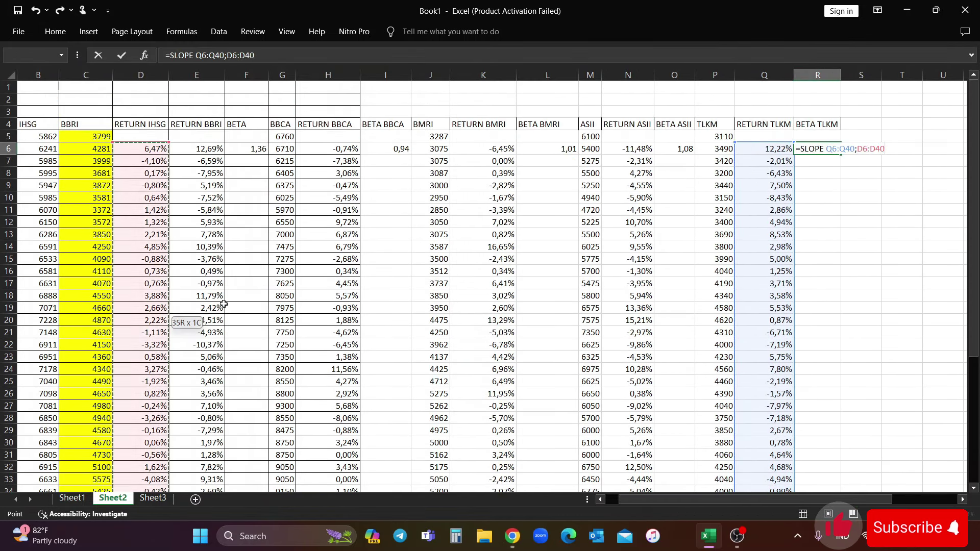
key("Return")
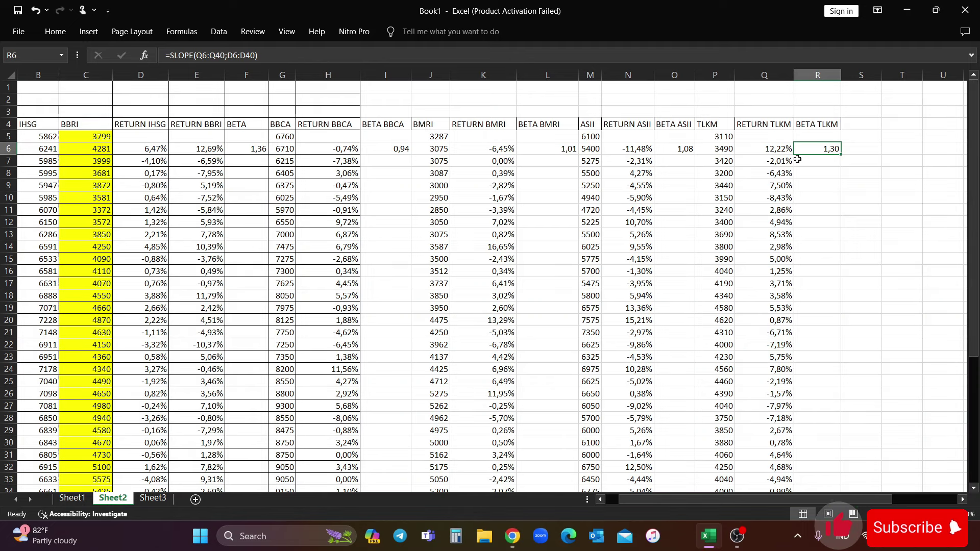
Step: Add TLKM with a beta of 1,3 in row 7 of the beta table on Sheet3
left_click(153, 497)
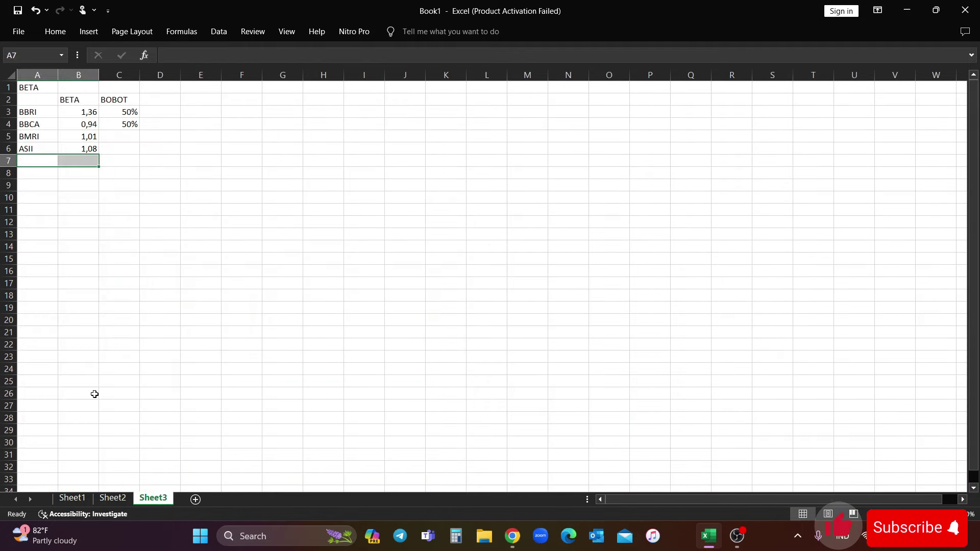
left_click(29, 160)
type("TLK")
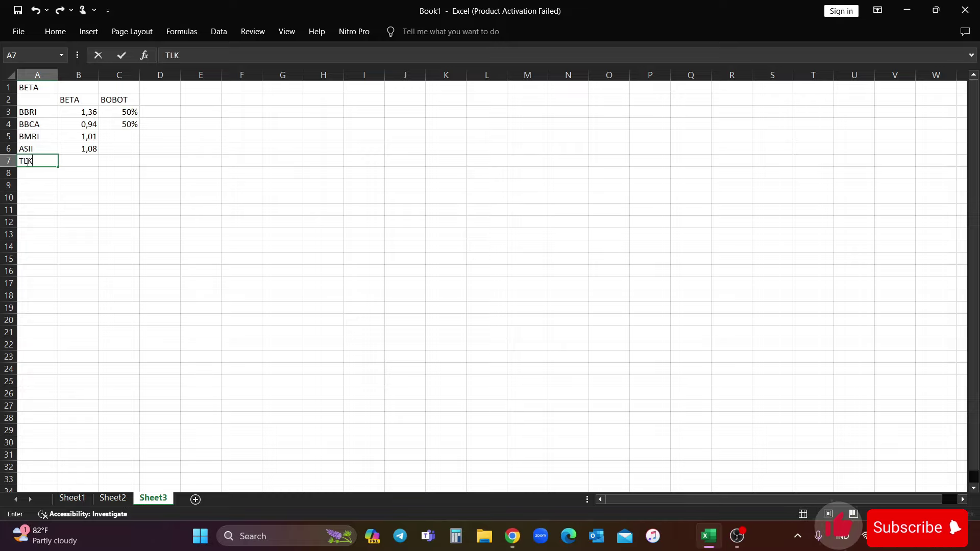
type("M")
key("Tab")
type("1,3")
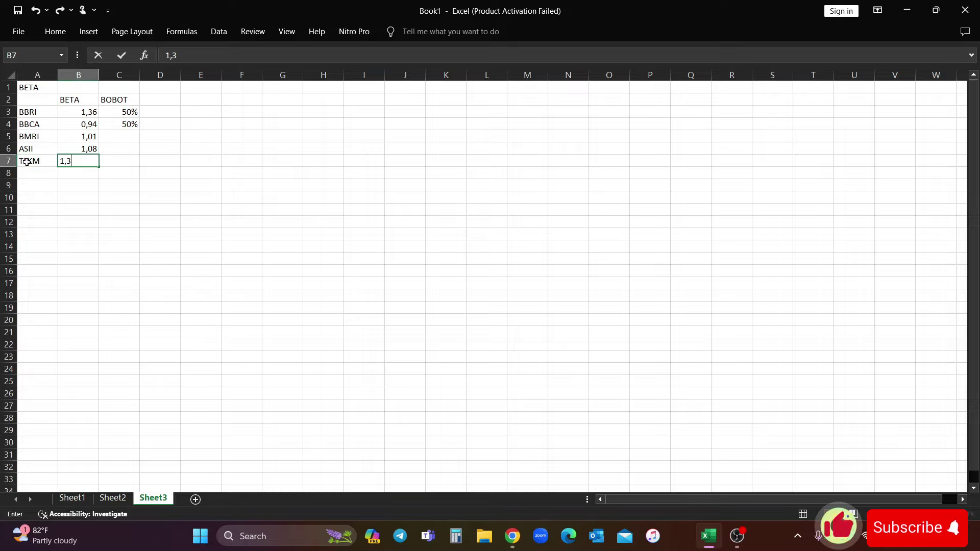
key("Return")
key("Right")
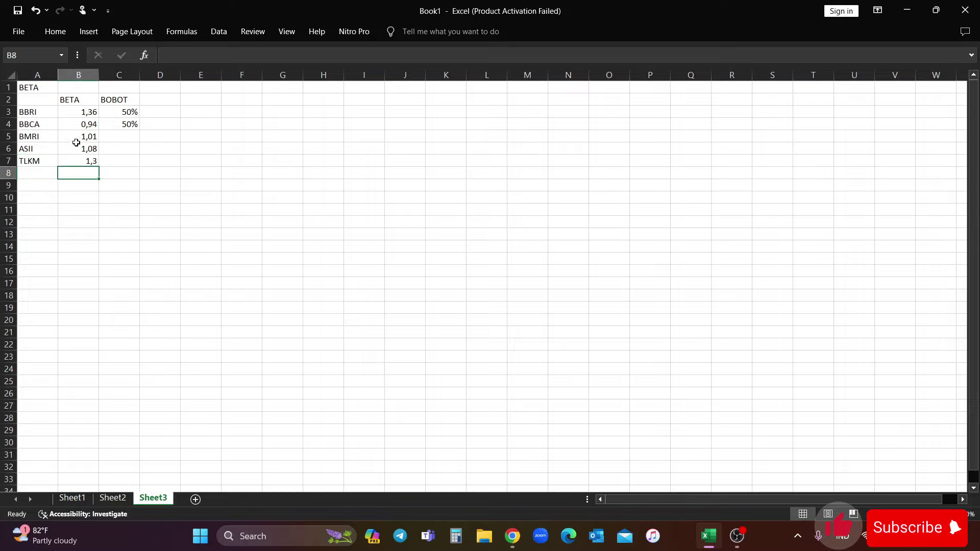
Step: Set the BOBOT weight of all five stocks in C3:C7 to 20%
left_click(46, 112)
left_click(47, 159)
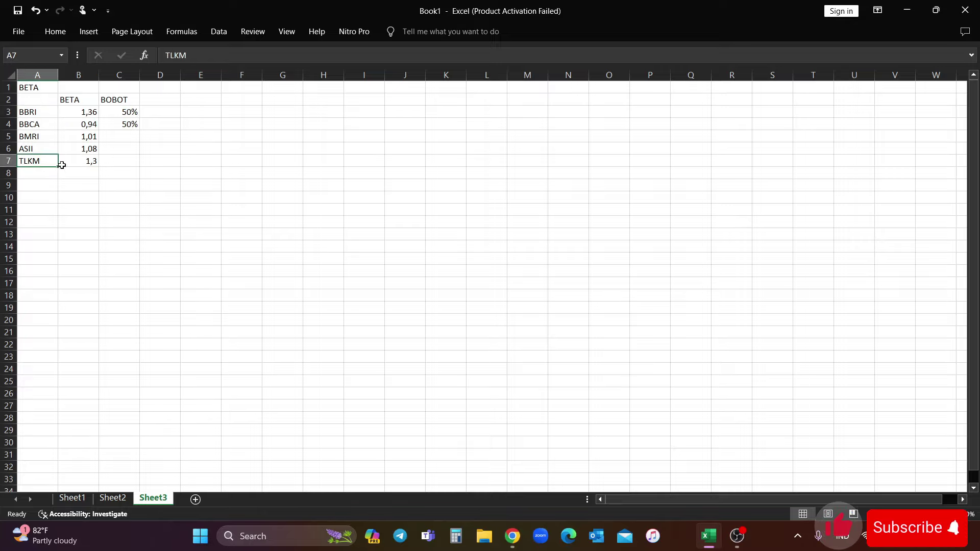
left_click_drag(83, 110, 88, 160)
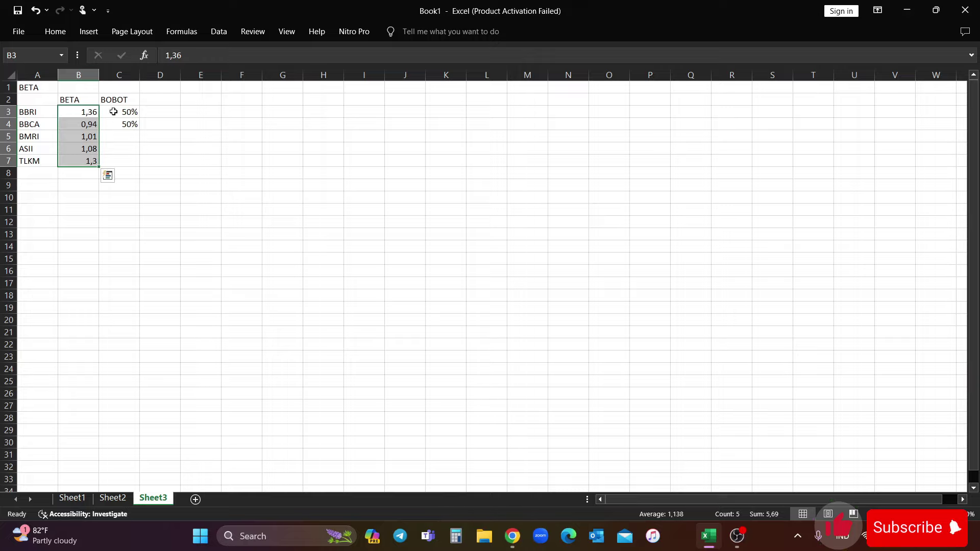
left_click(135, 113)
type("20")
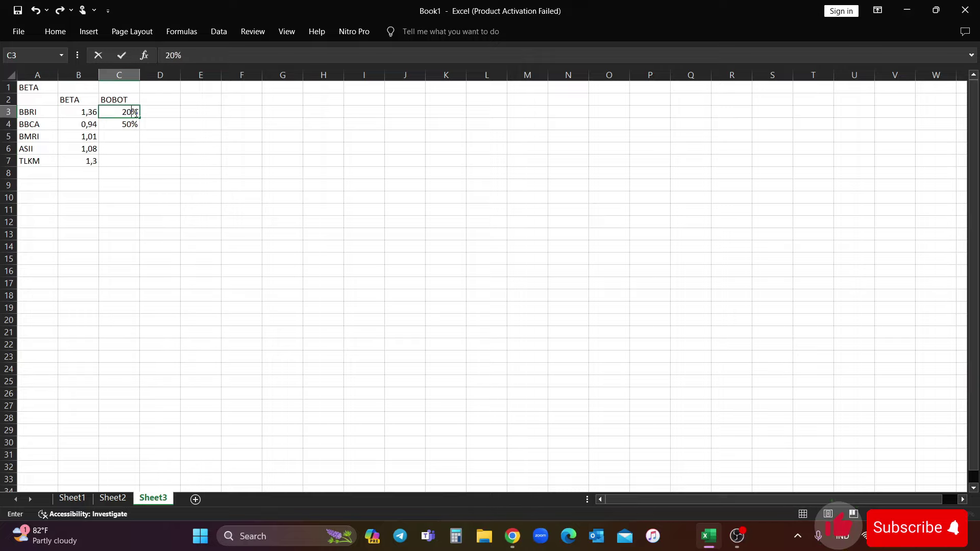
key("Return")
left_click(135, 113)
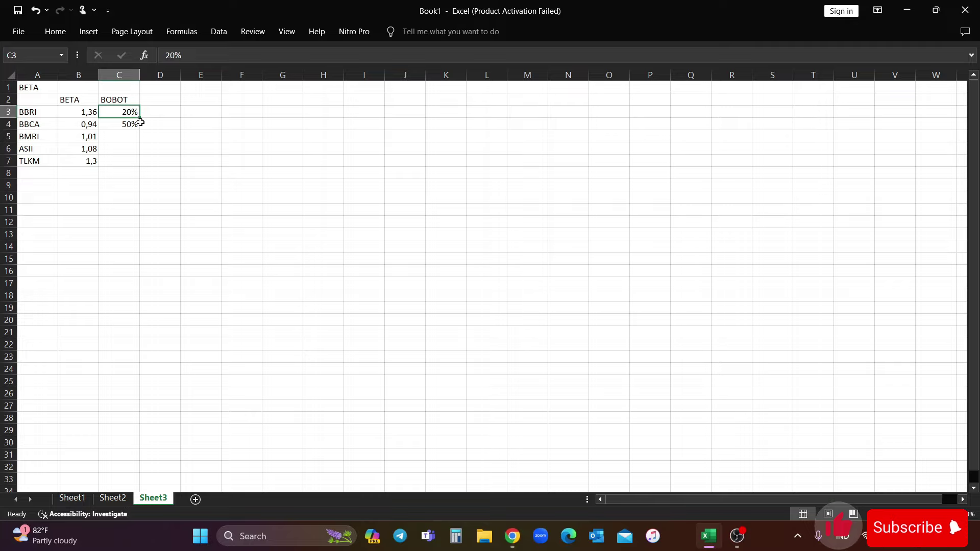
double_click(141, 119)
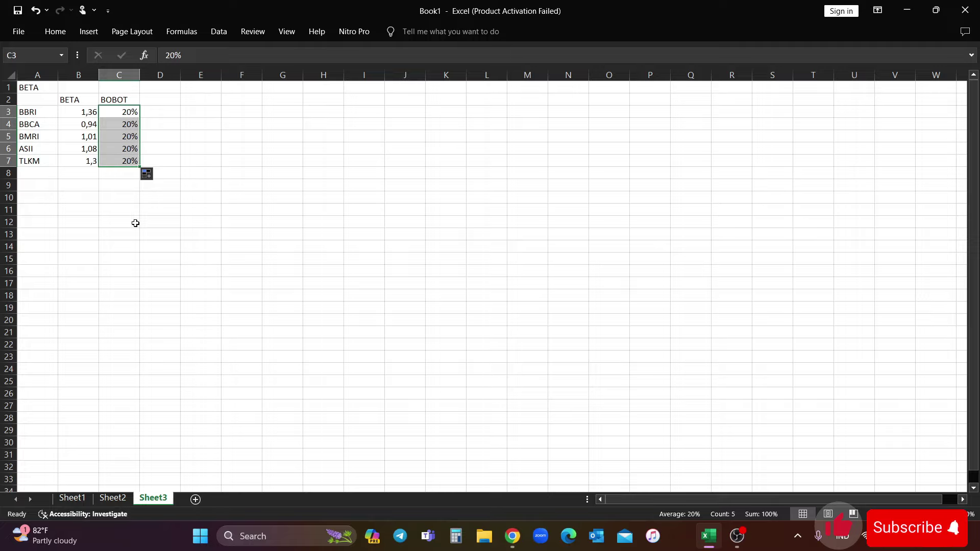
left_click_drag(87, 161, 87, 117)
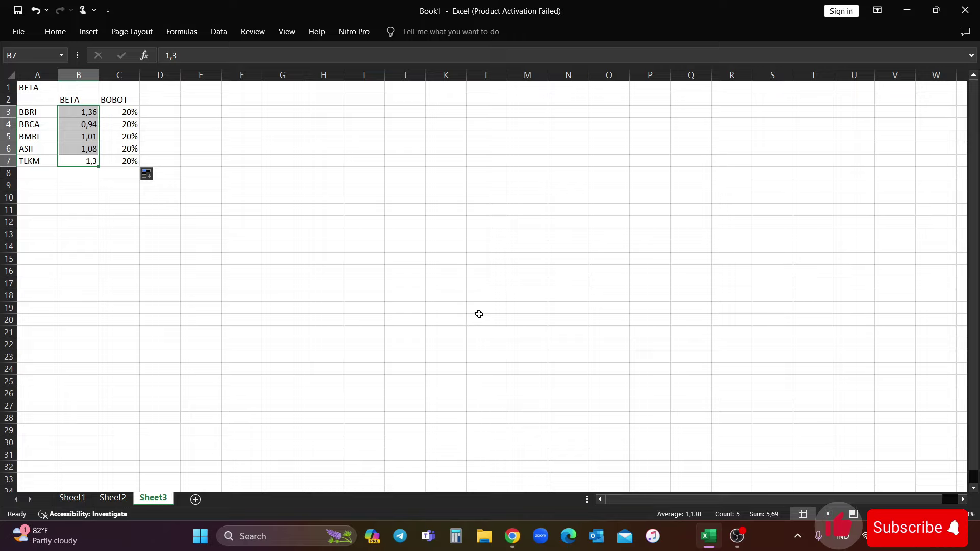
left_click(218, 189)
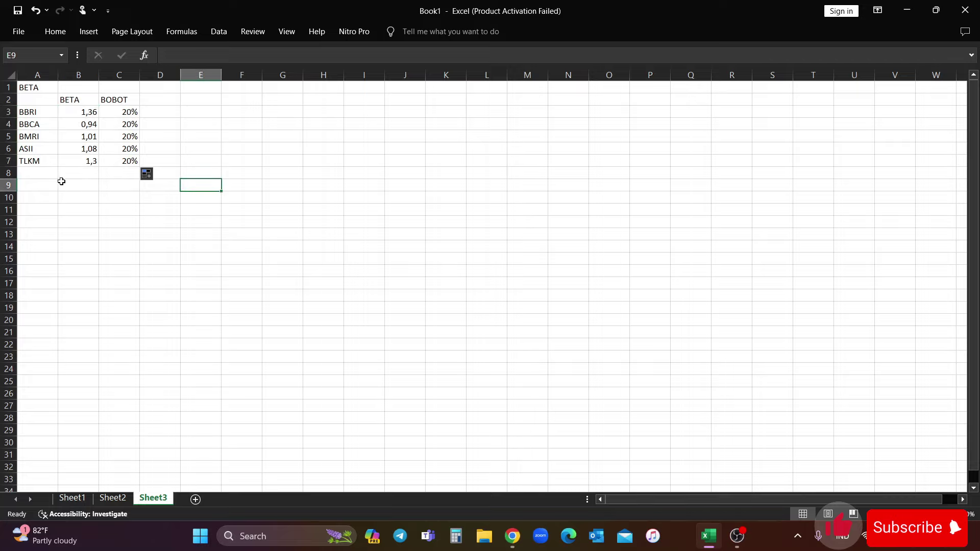
left_click(129, 112)
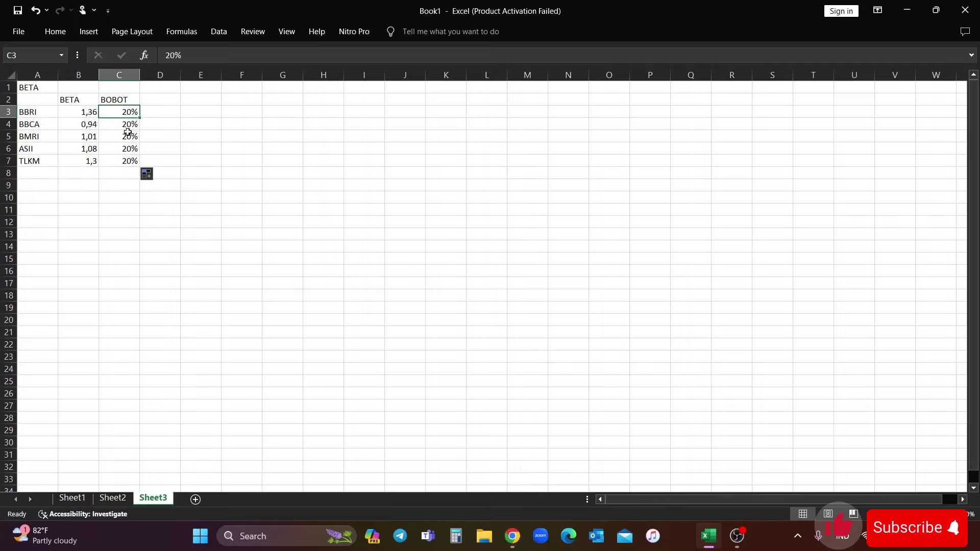
key("ctrl+z")
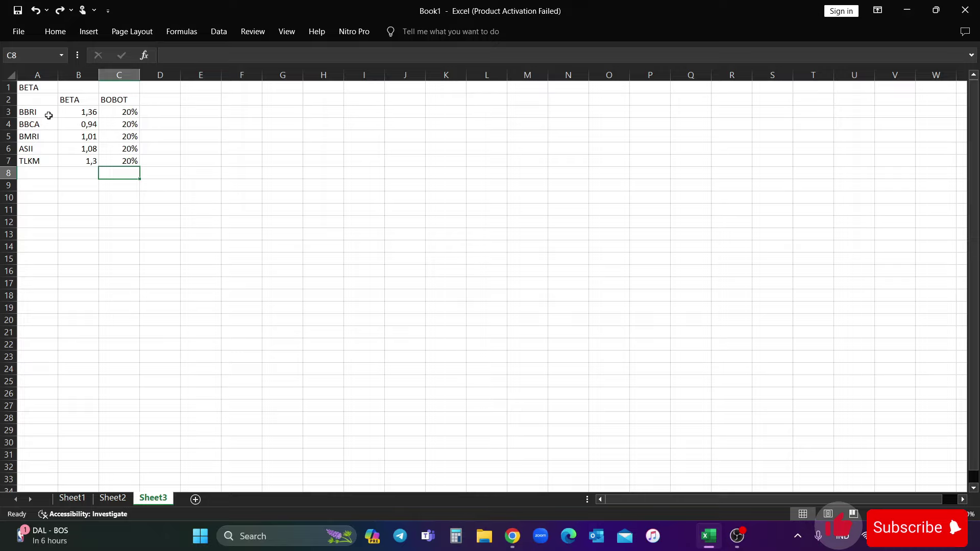
Step: Enter the header AVERAGE BETA in D2 and calculate each stock's weighted beta in D3:D7, starting with =B3*C3
left_click(167, 101)
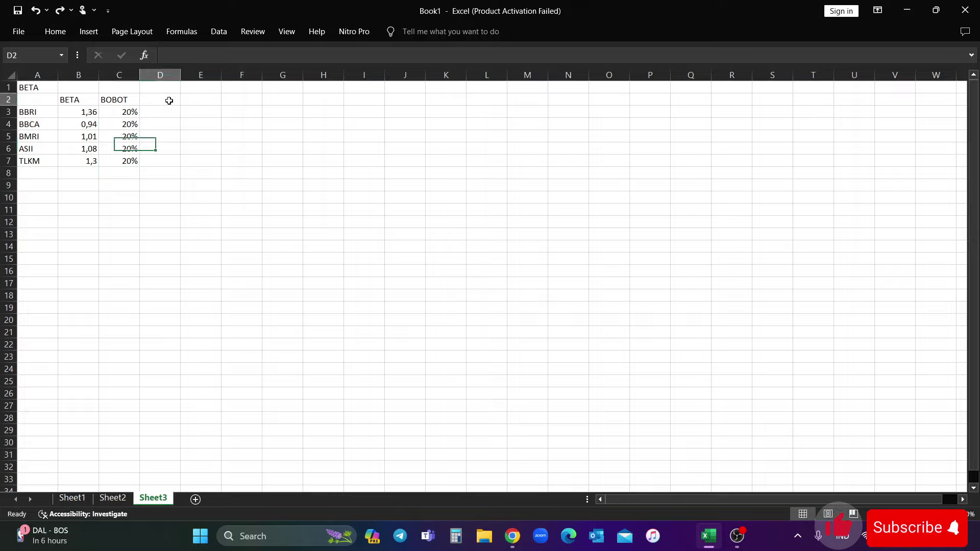
type("AVERAGE BETA")
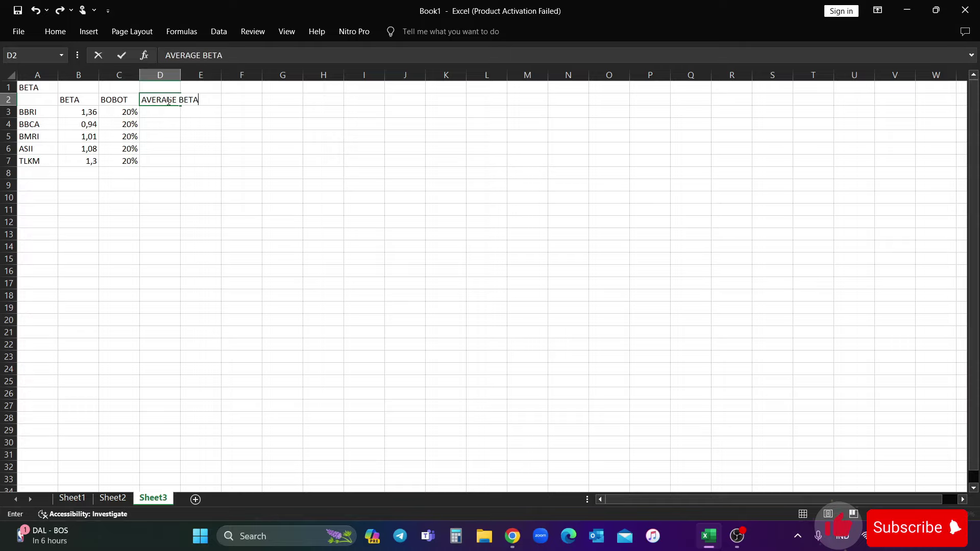
key("Return")
type("=")
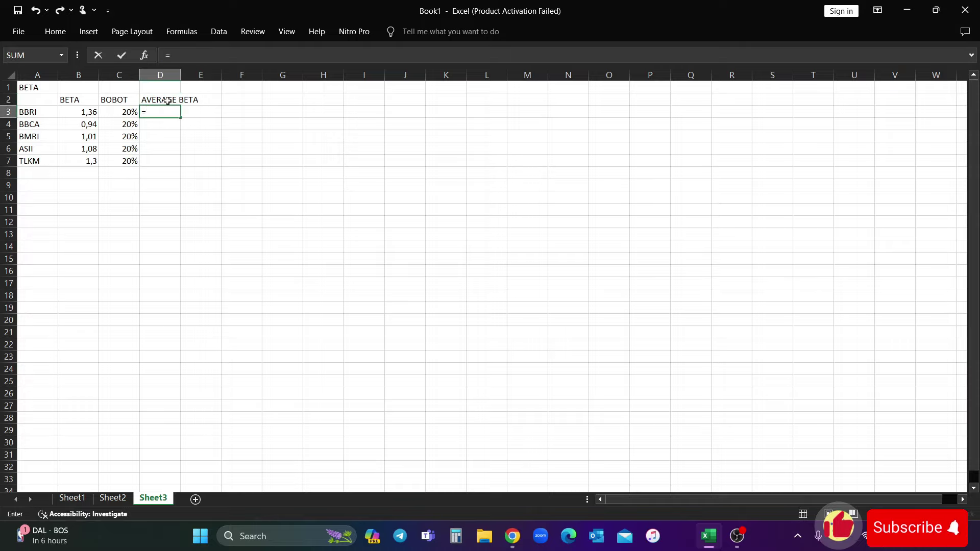
left_click(78, 115)
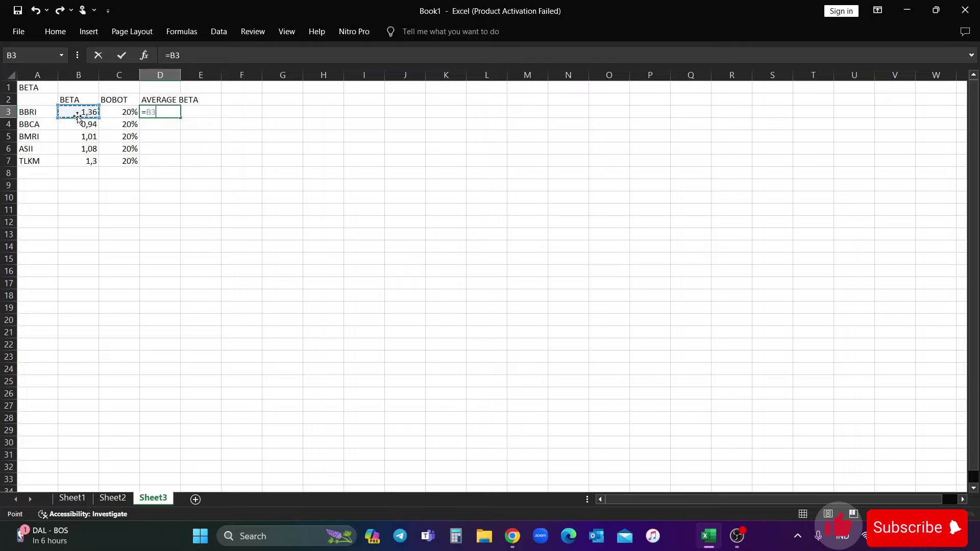
type("*")
left_click(118, 113)
key("Return")
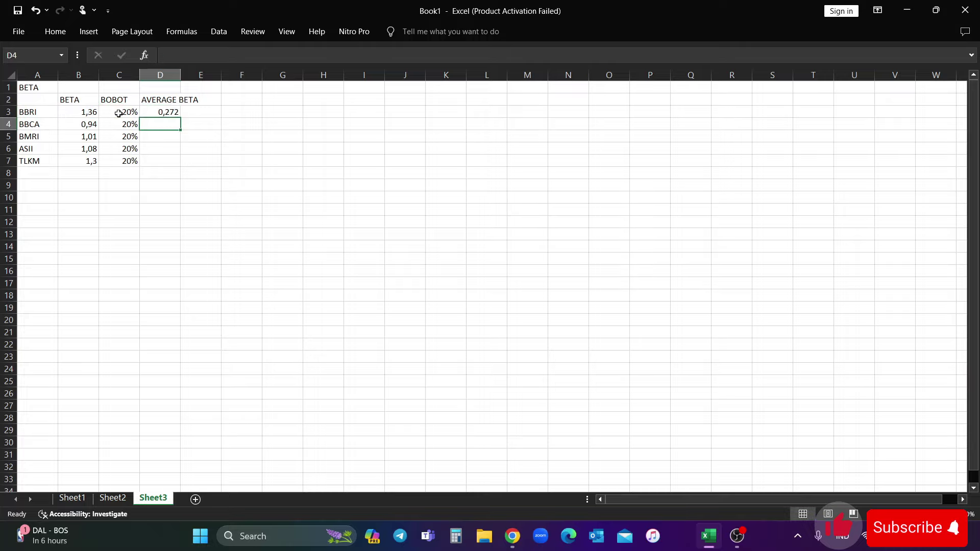
left_click(162, 113)
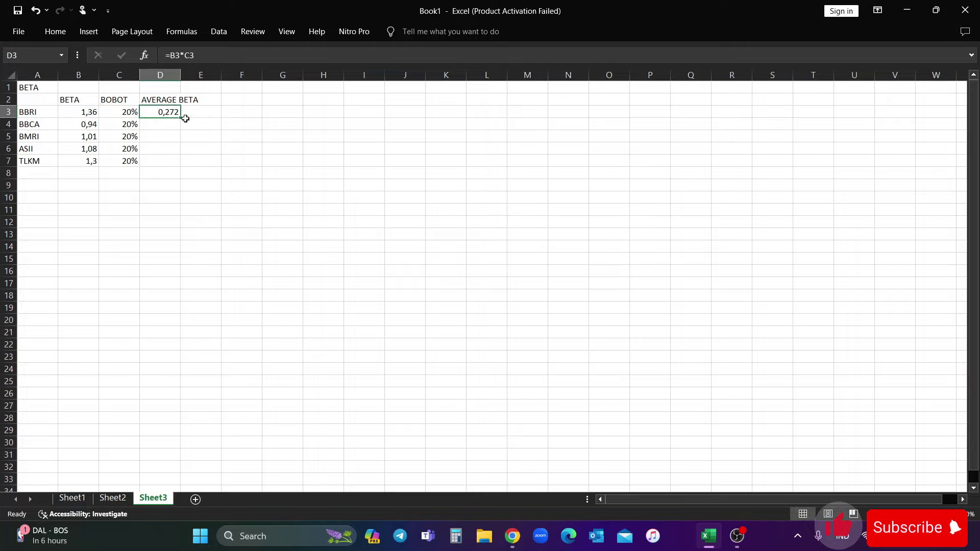
left_click_drag(182, 116, 187, 169)
Step: Add a TOTAL row in row 9 and sum the weighted betas in D9 with =SUM(D3:D7)
left_click(26, 186)
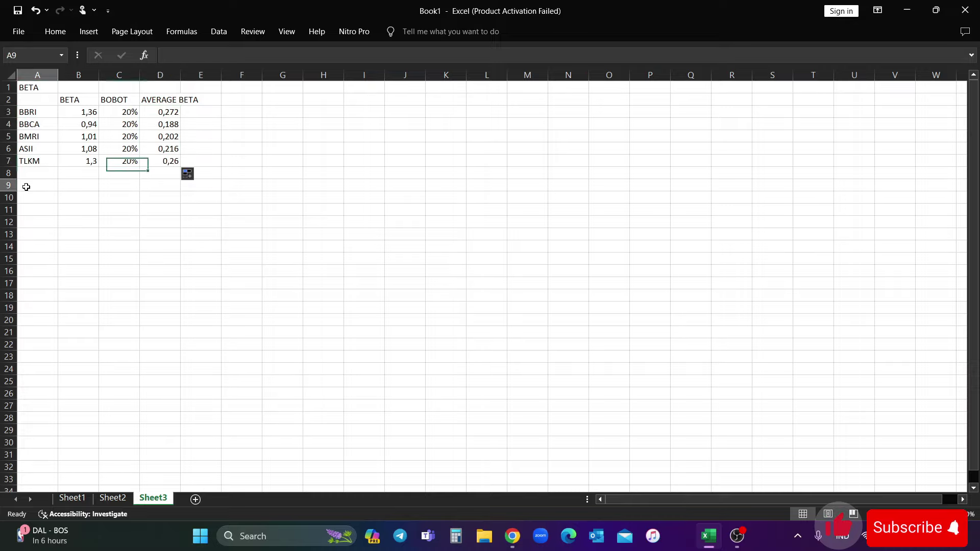
type("TOTAL")
key("Tab")
key("Tab")
key("Tab")
type("=SUM")
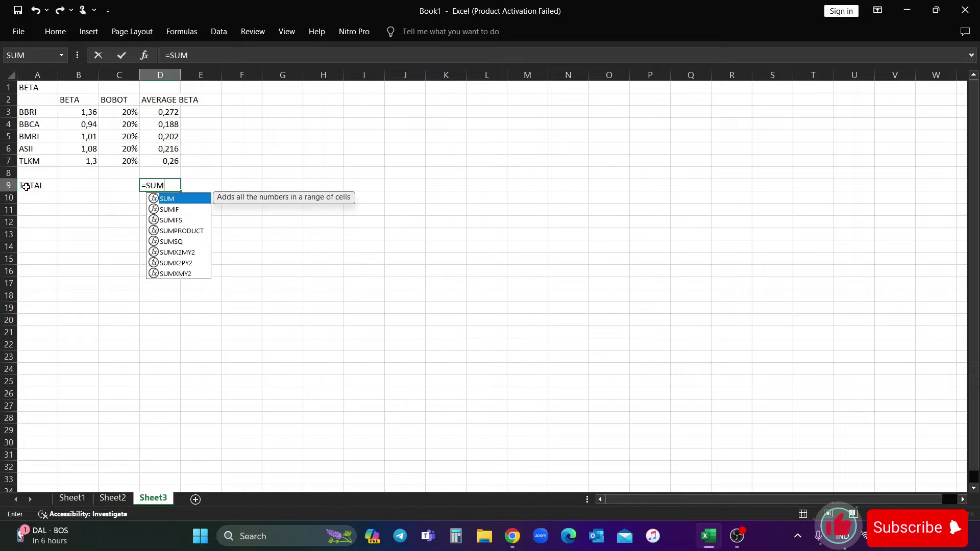
left_click_drag(160, 112, 169, 162)
key("Return")
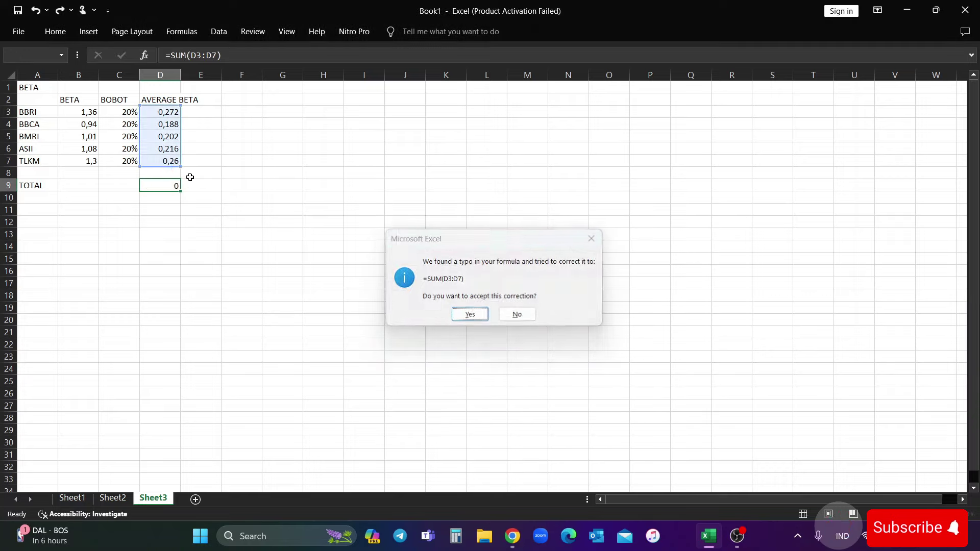
key("Return")
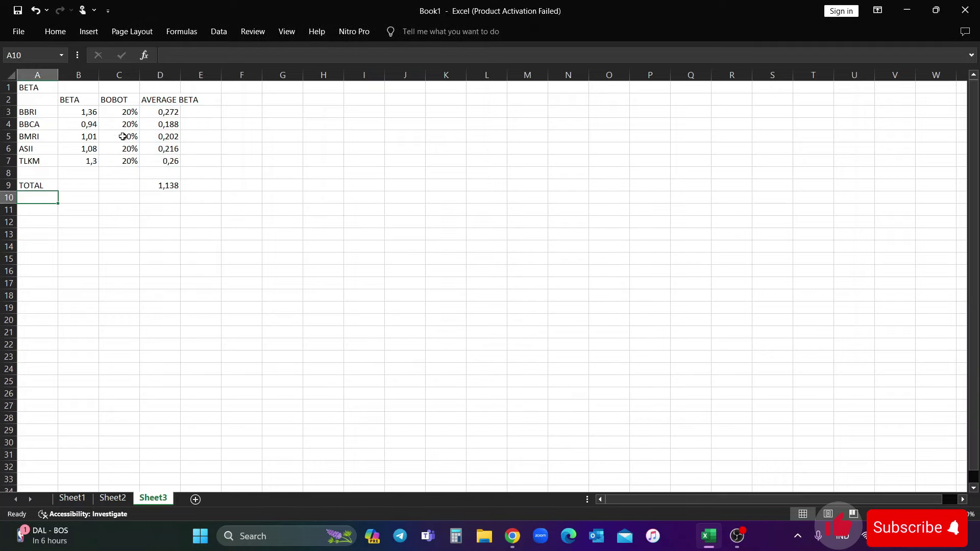
Step: Apply all borders to the table A2:D9 and widen column D to fit the AVERAGE BETA header
left_click_drag(36, 100, 168, 189)
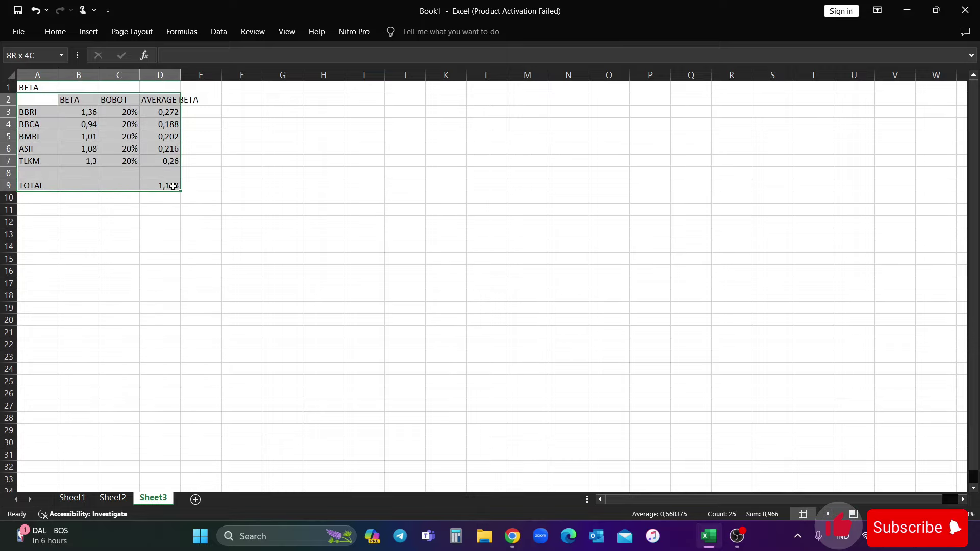
left_click(61, 31)
left_click(179, 76)
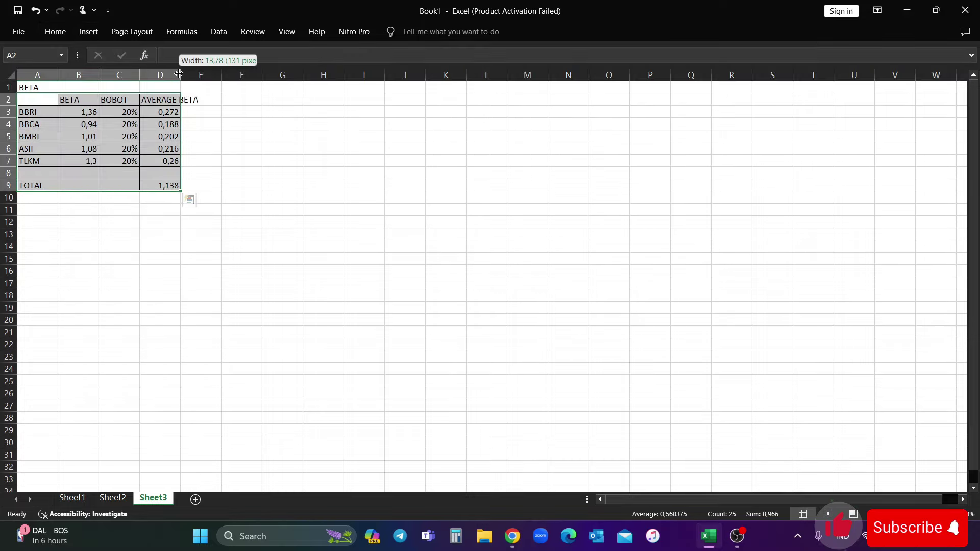
double_click(180, 75)
left_click(260, 132)
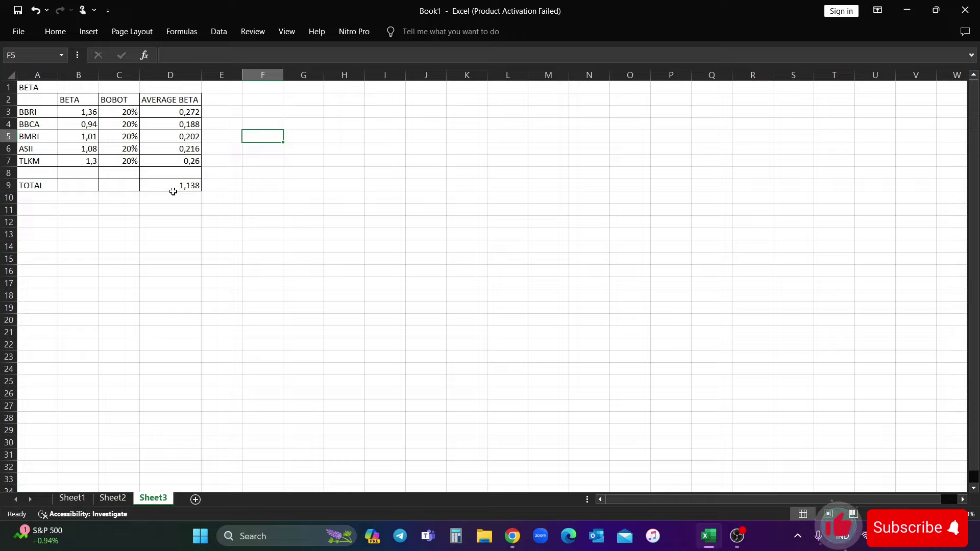
Step: Set BBRI's BOBOT weight in C3 to 15%
left_click(117, 110)
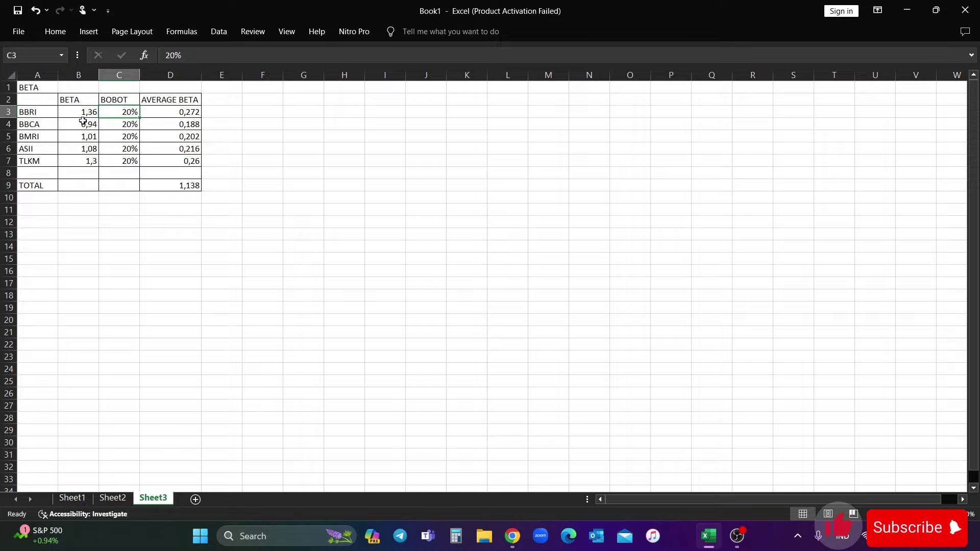
type("15")
key("Return")
Step: Total the weights in C9 with =SUM(C3:C7) and format the total as a percentage
left_click(126, 184)
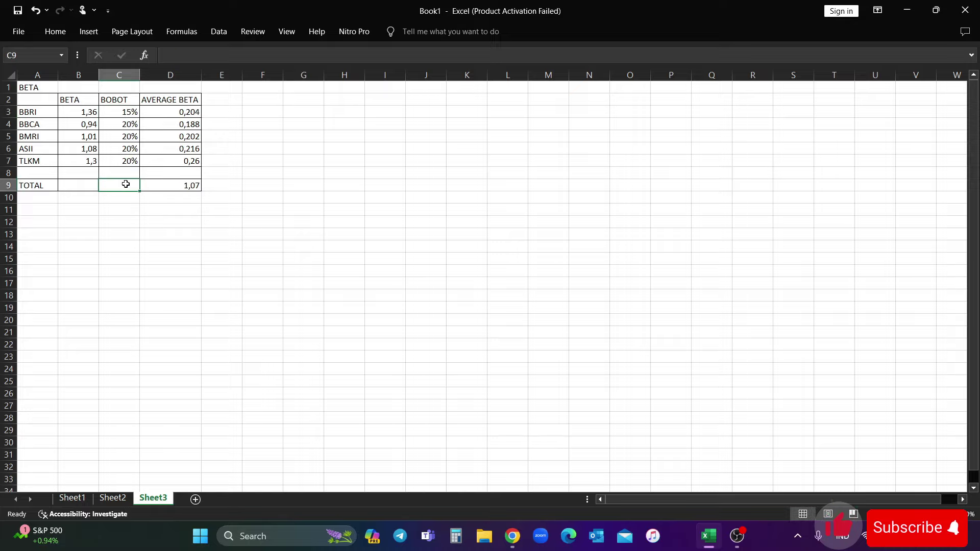
type("=sum(c3:c7")
key("Return")
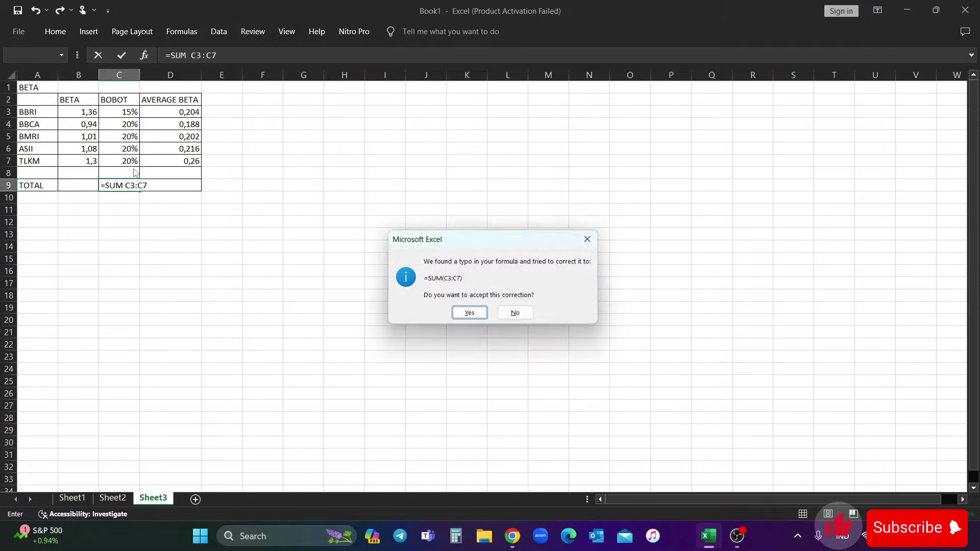
key("Return")
left_click(128, 187)
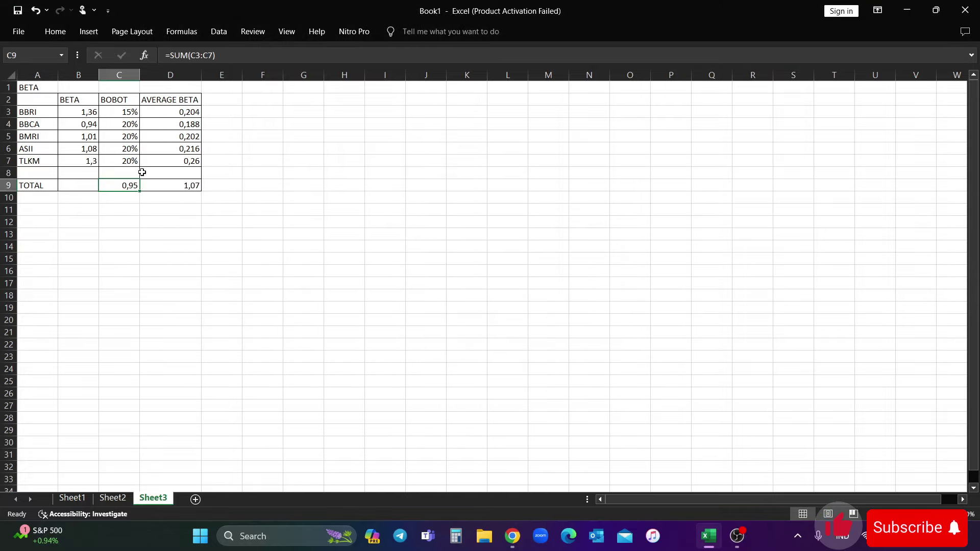
left_click(56, 31)
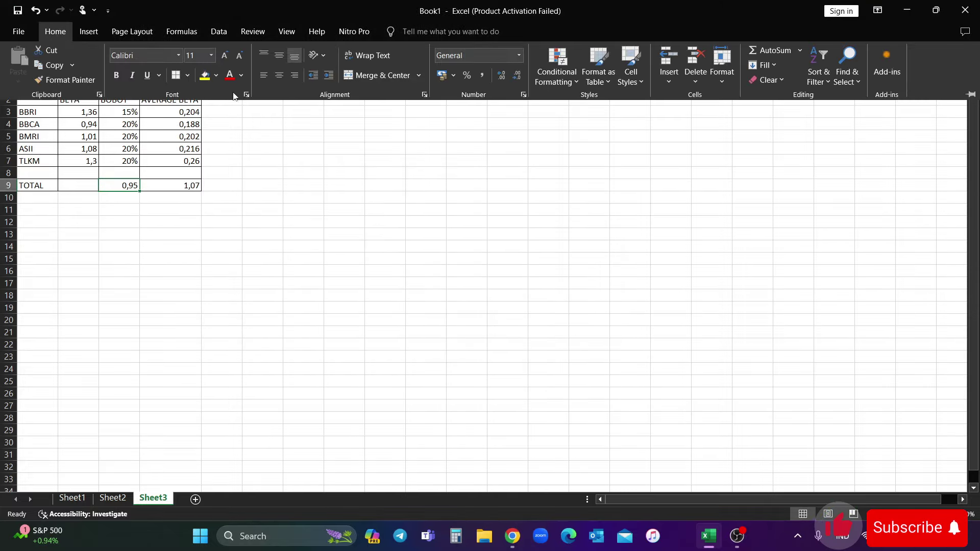
left_click(466, 75)
Step: Set BBCA's BOBOT weight to 25% and TLKM's to 10%
left_click(119, 112)
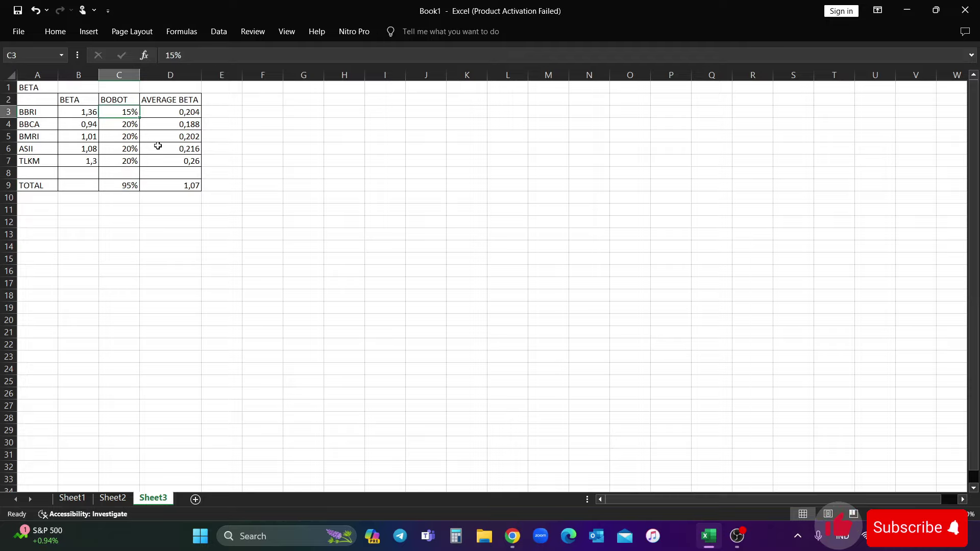
left_click(131, 126)
type("5")
key("Return")
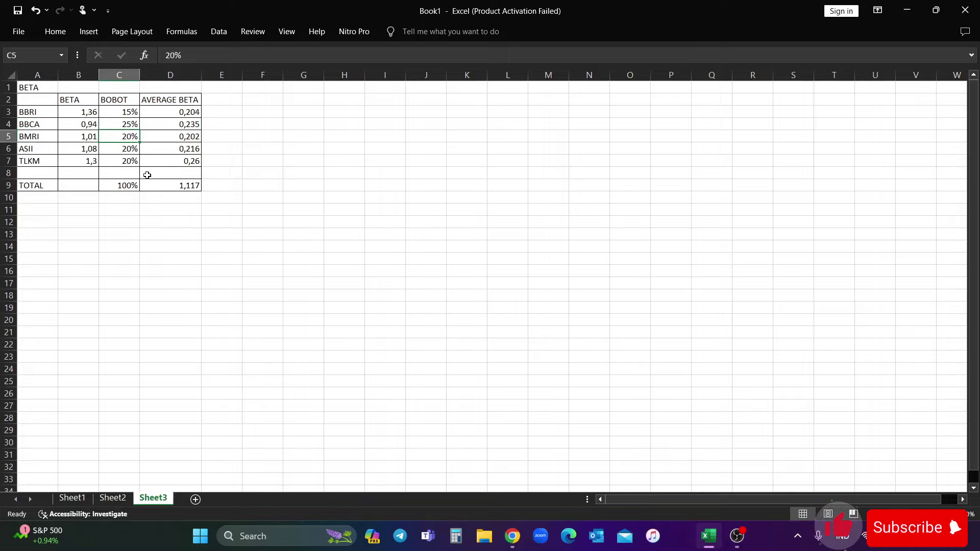
left_click(120, 161)
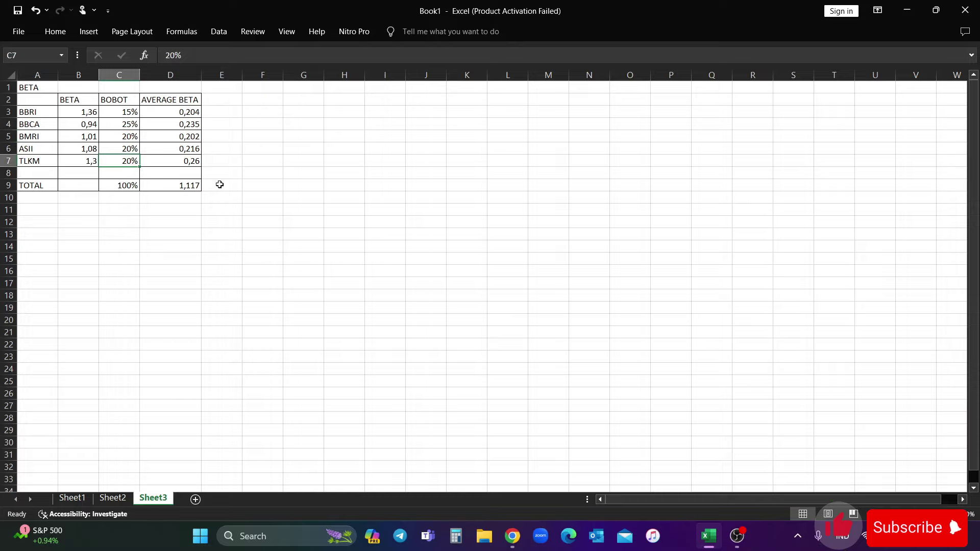
type("10")
key("Return")
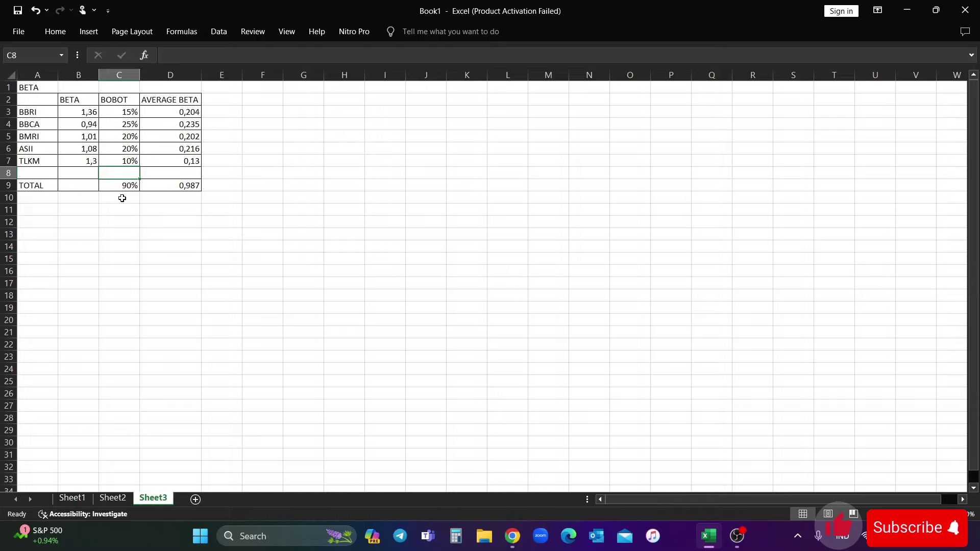
Step: Add a CASH row below the total, with the label in A10 and 10% in C10
left_click(39, 203)
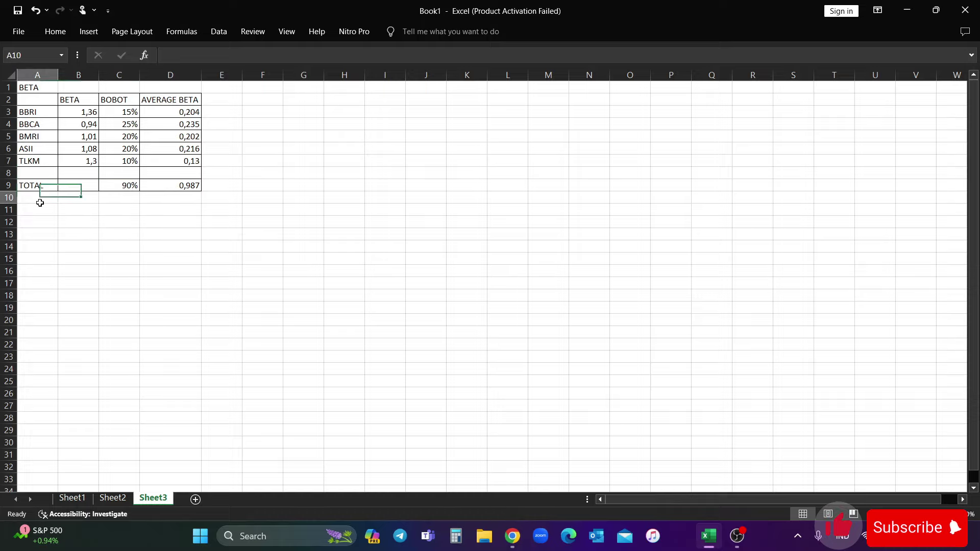
type("CASH")
left_click(127, 197)
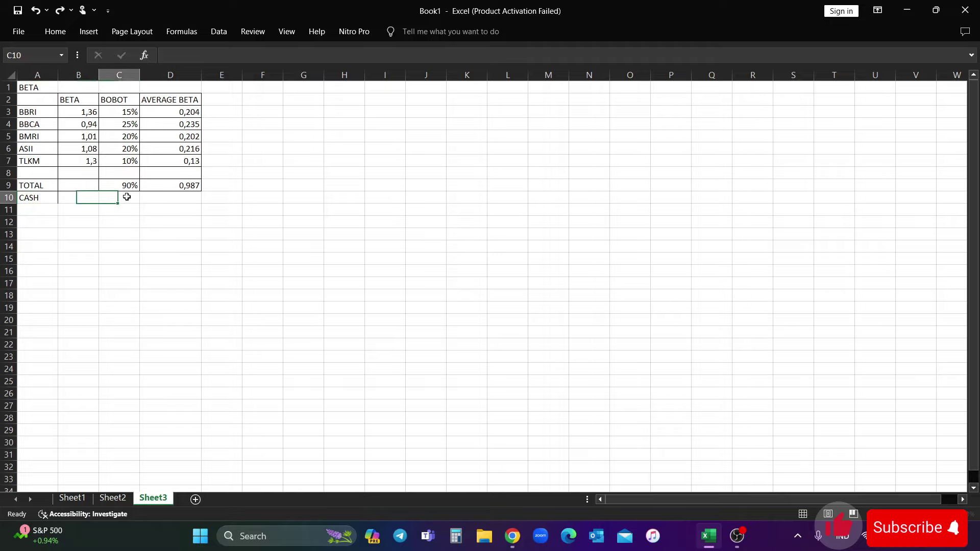
type("10%")
key("Return")
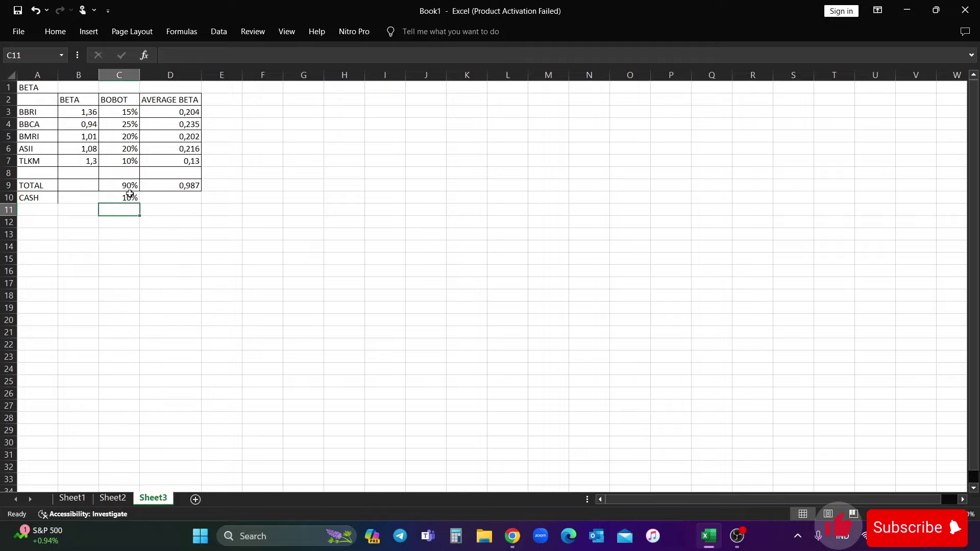
Step: Set BMRI's BOBOT weight in C5 to 30%
left_click(129, 138)
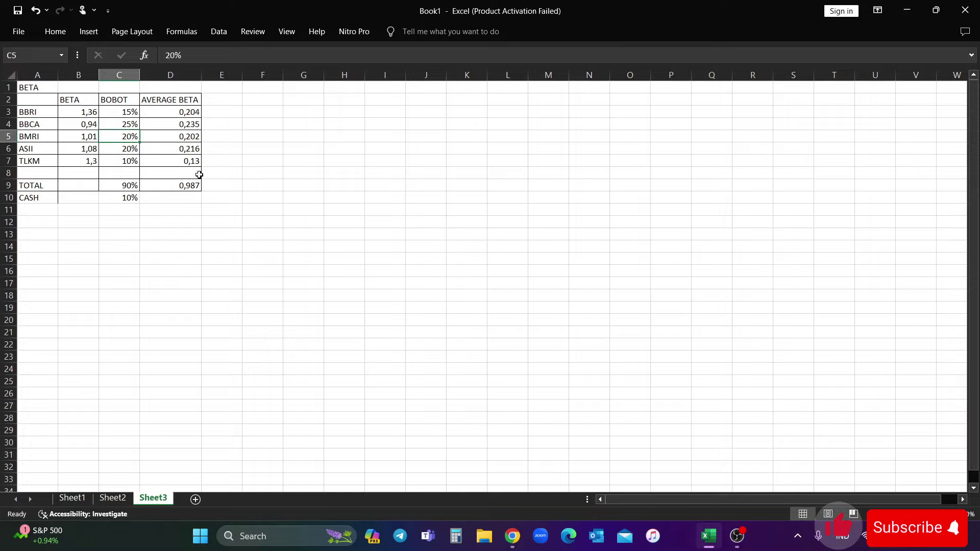
type("30%")
key("Return")
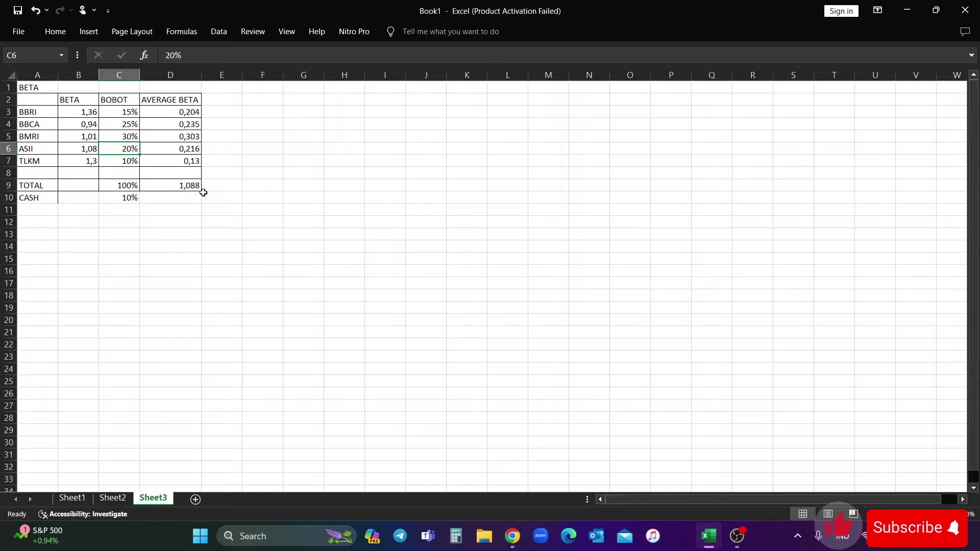
Step: Reduce the average beta total in D9 to two decimal places
left_click(170, 75)
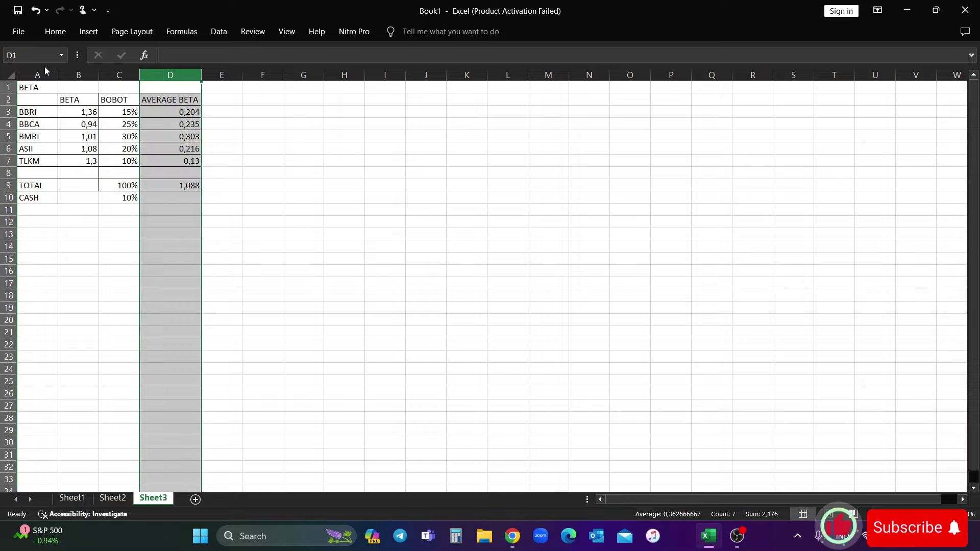
left_click(55, 32)
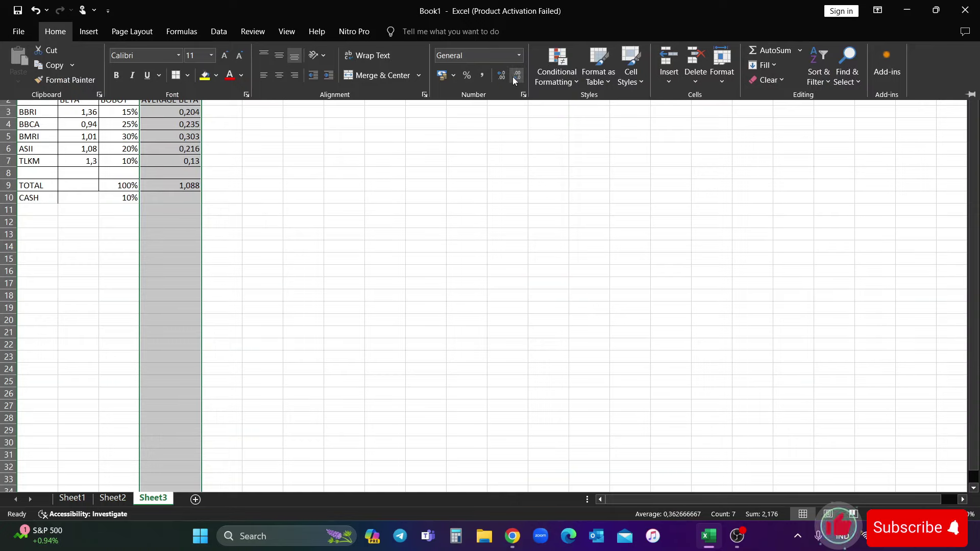
left_click(170, 186)
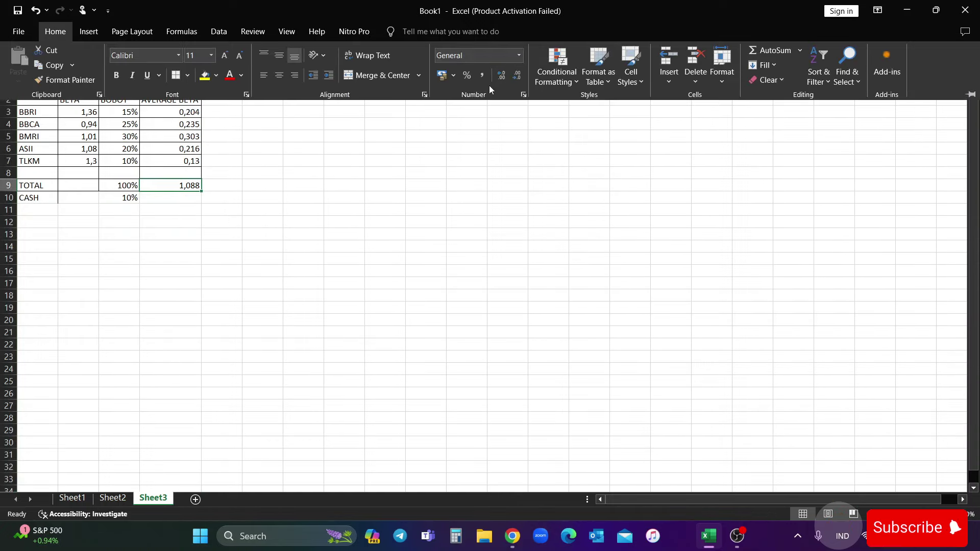
left_click(516, 75)
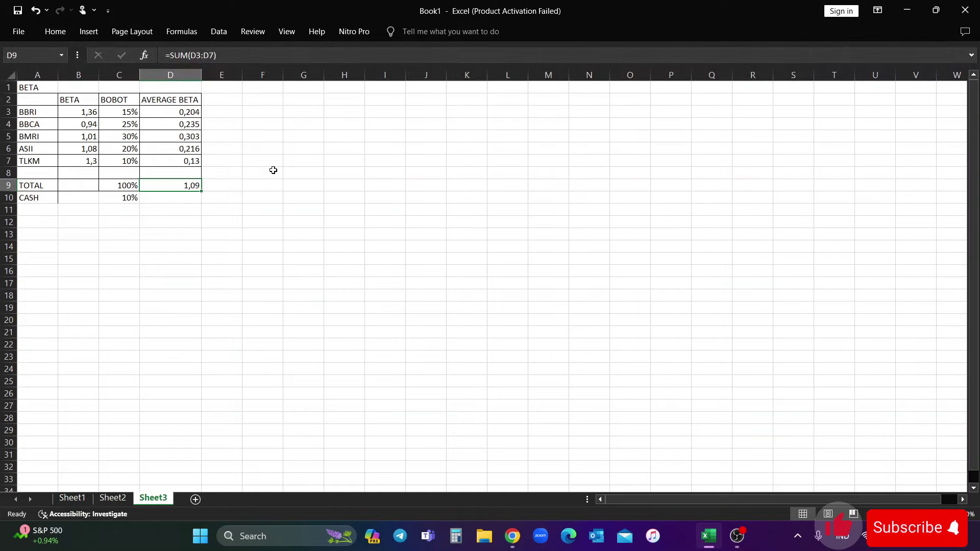
Step: Set TLKM's BOBOT weight in C7 to 5%
left_click(143, 149)
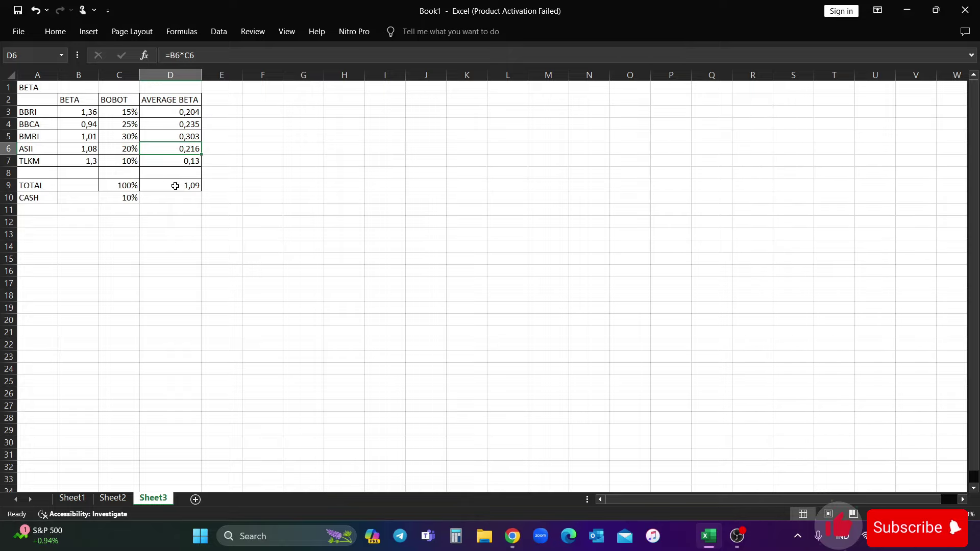
left_click(125, 163)
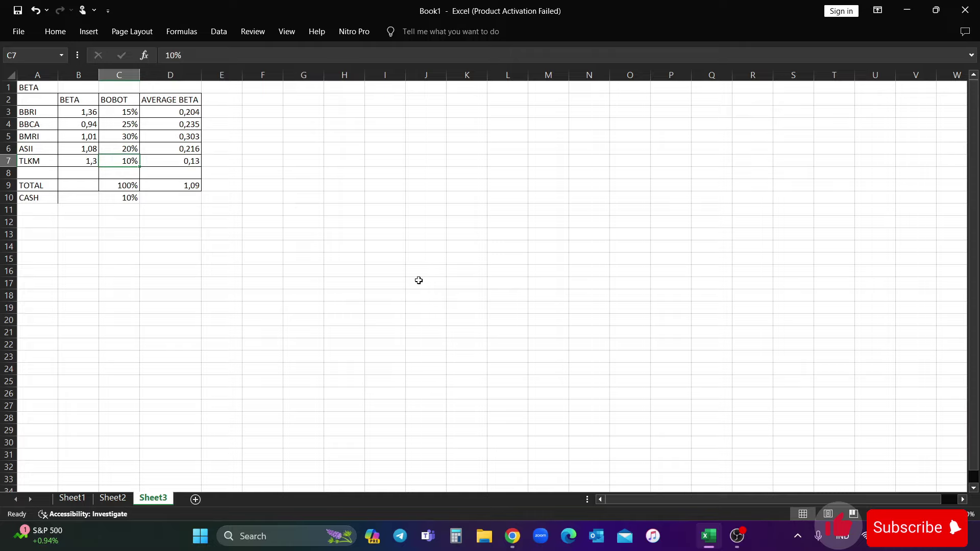
type("5")
left_click(225, 173)
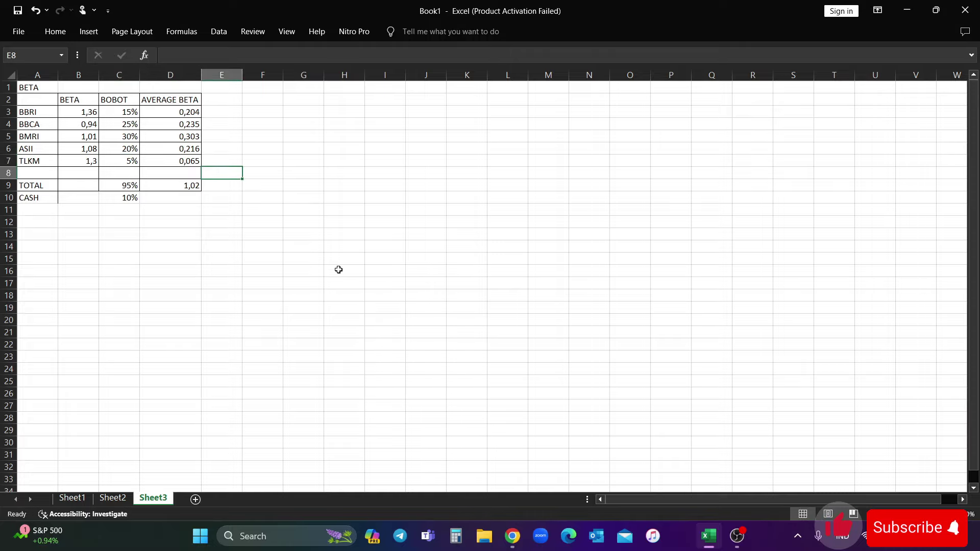
Step: Set BBCA's BOBOT weight in C4 to 30% and ASII's in C6 to 15%
left_click(127, 127)
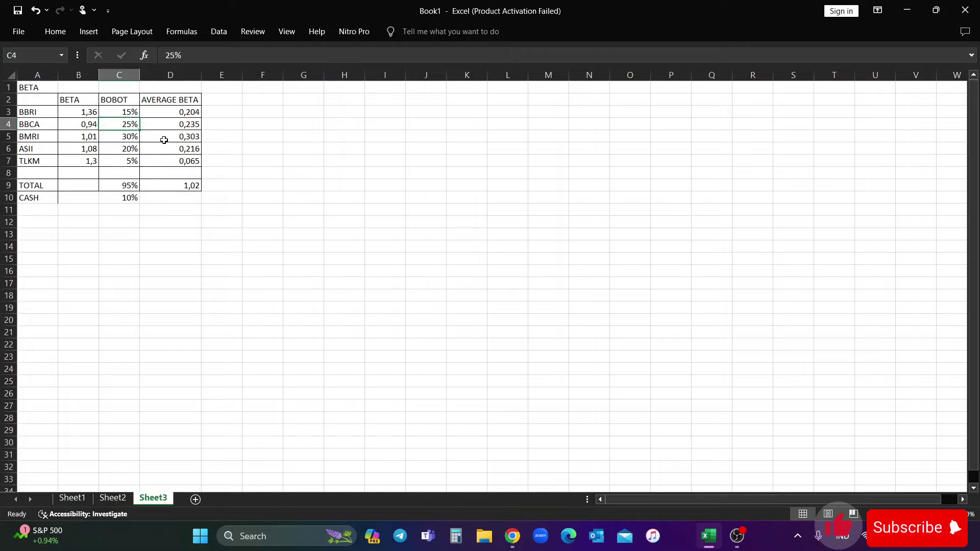
type("30")
key("Return")
left_click(131, 153)
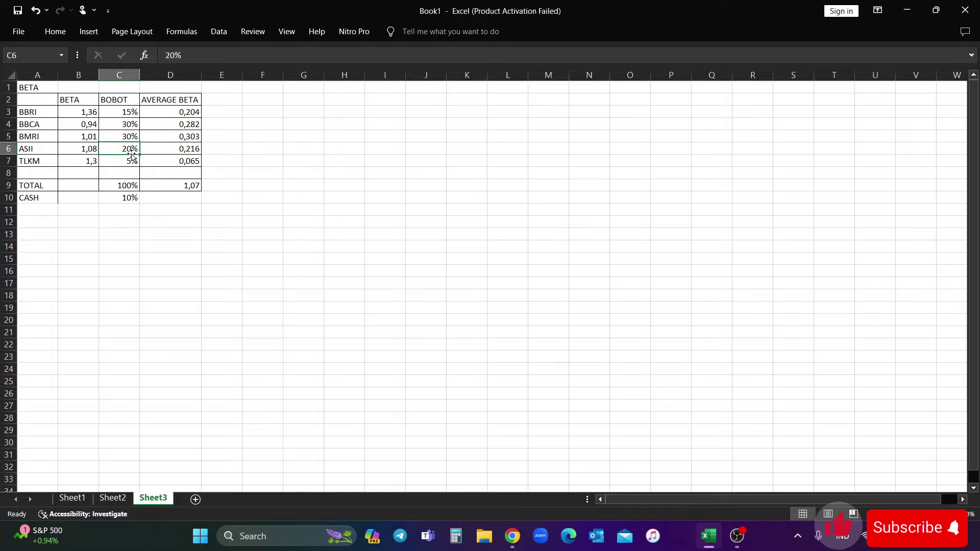
type("15")
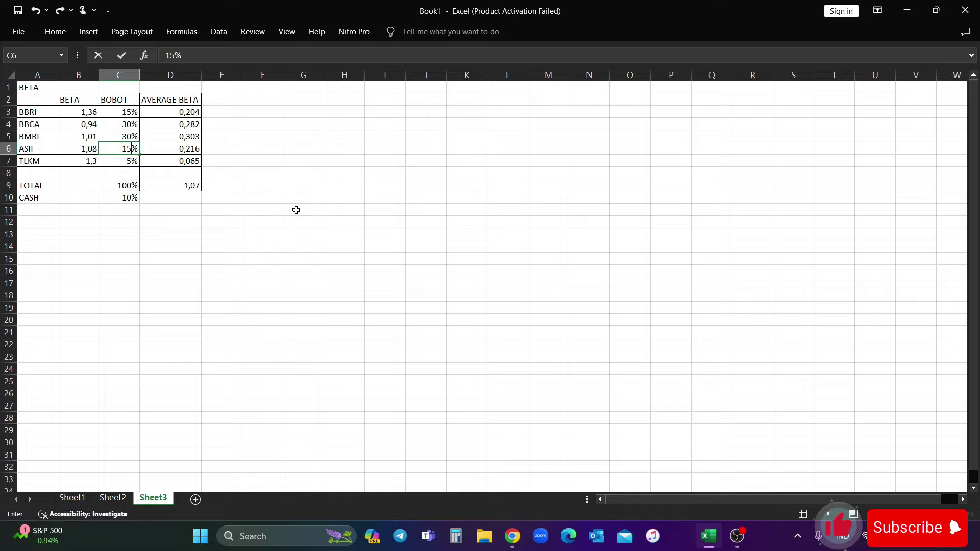
key("Return")
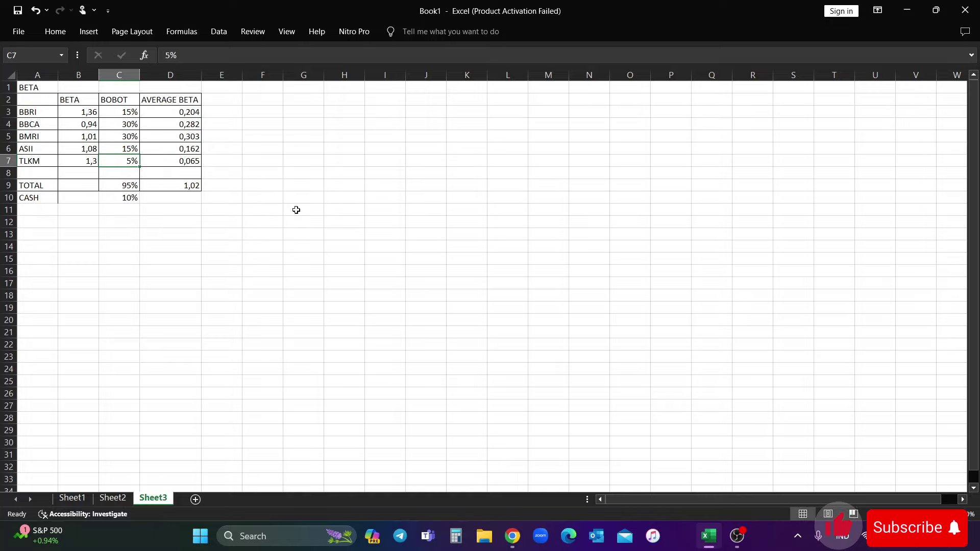
Step: Set BBCA's BOBOT weight in C4 to 35% and ASII's in C6 to 10%
left_click(132, 126)
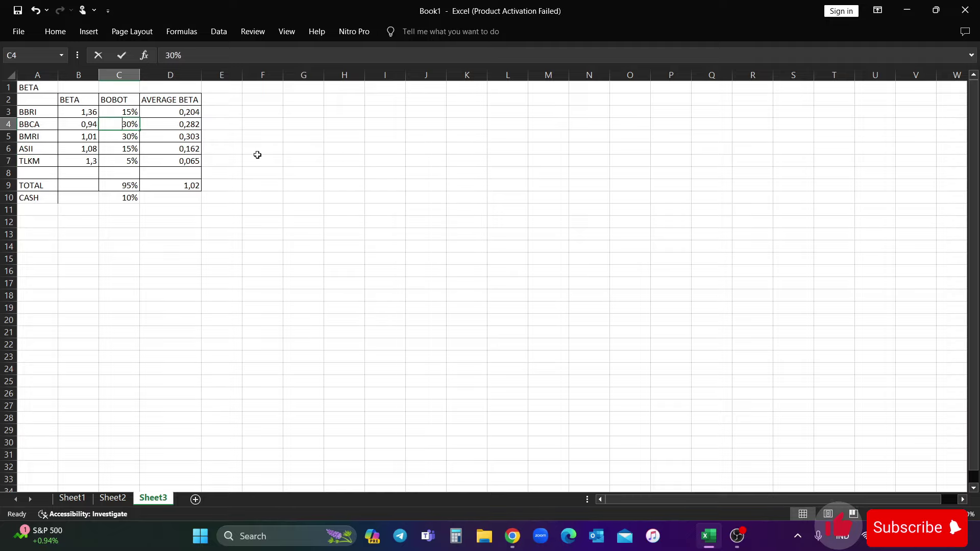
type("35")
key("Return")
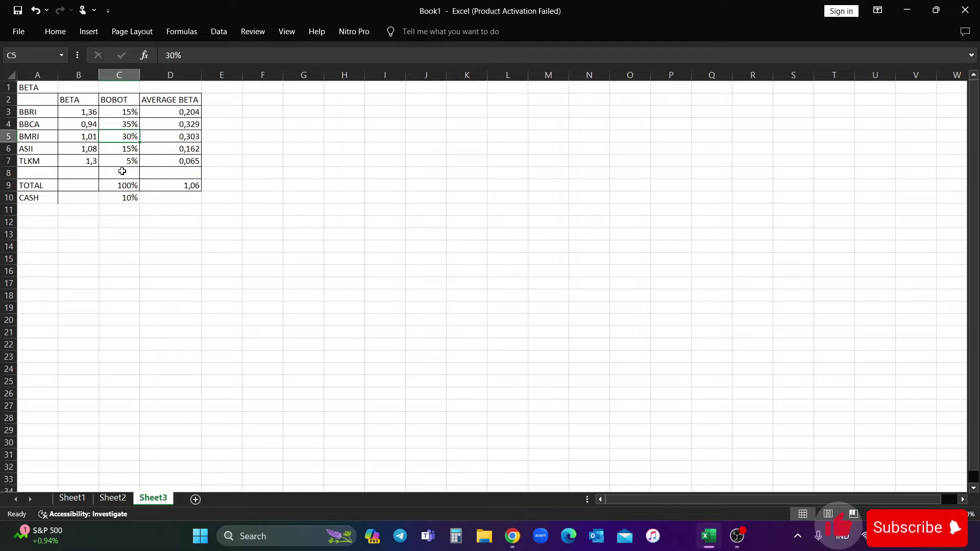
left_click(128, 148)
type("10")
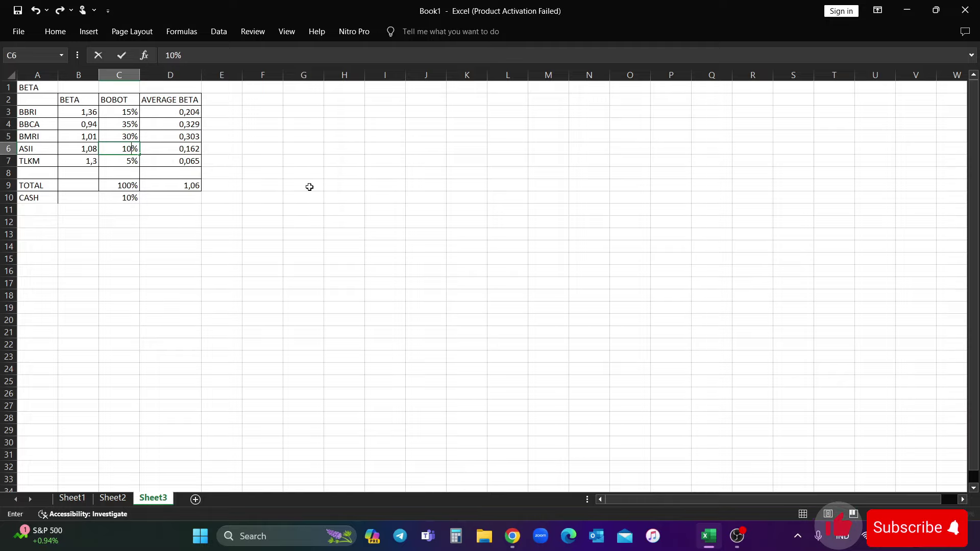
key("Return")
Step: Set BMRI's BOBOT weight in C5 to 35%
key("Up")
key("Up")
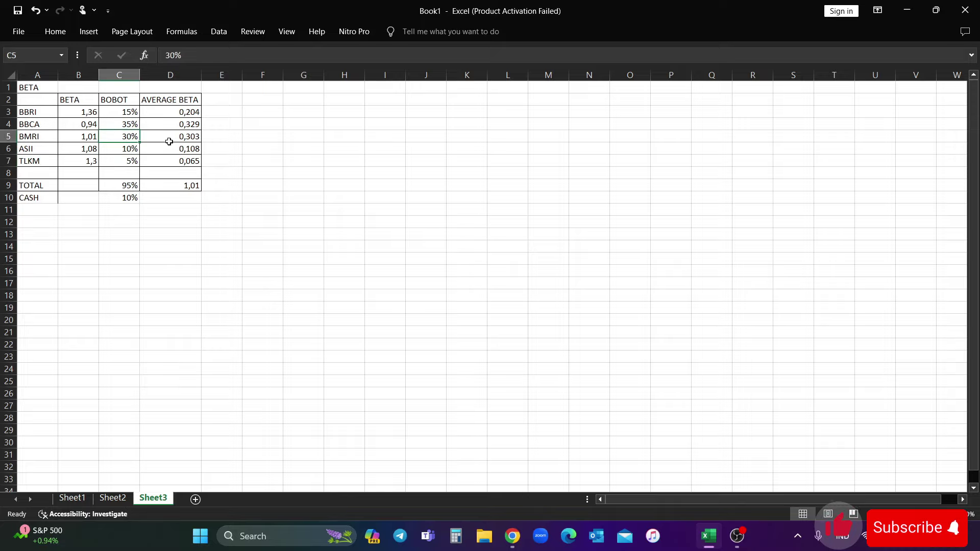
type("35")
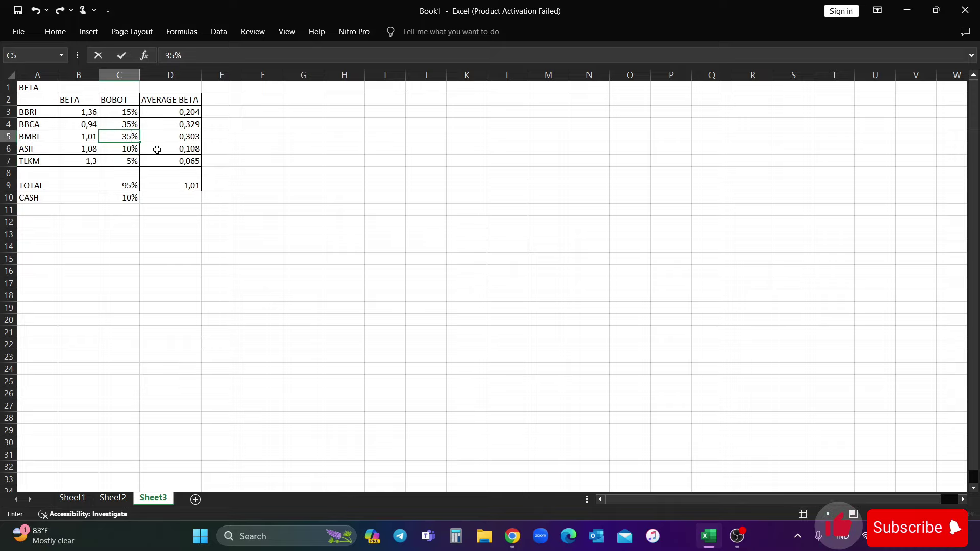
key("Return")
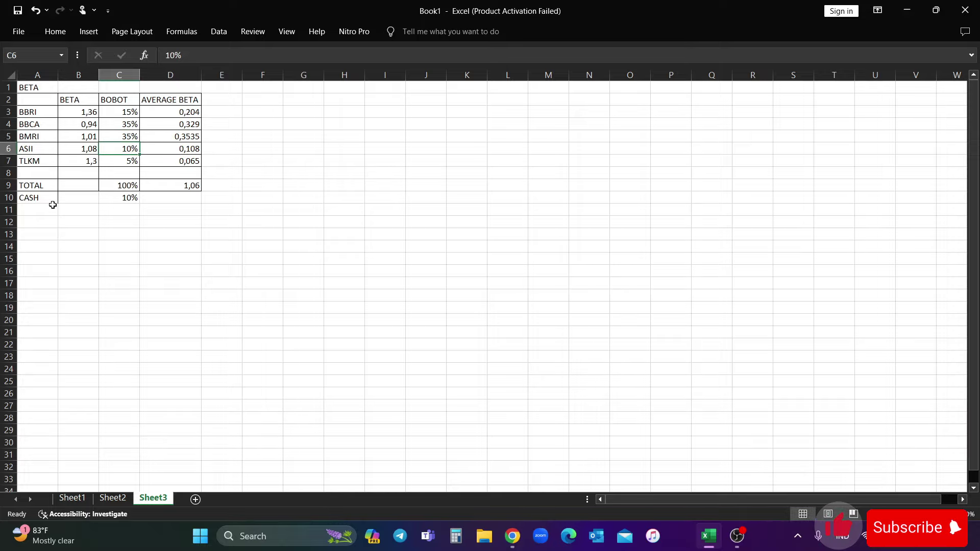
Step: Enter UNTR as a further stock label in A8, below TLKM
left_click(34, 174)
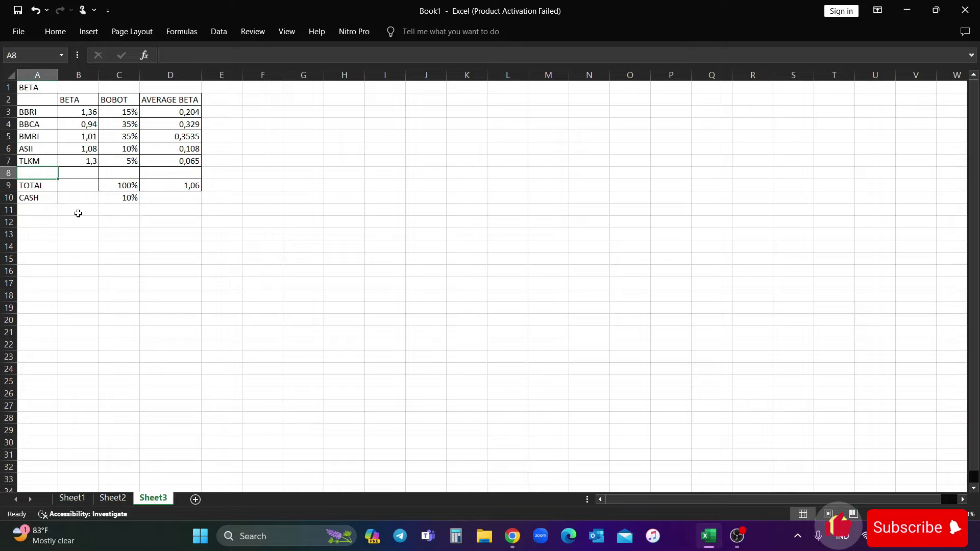
type("UN")
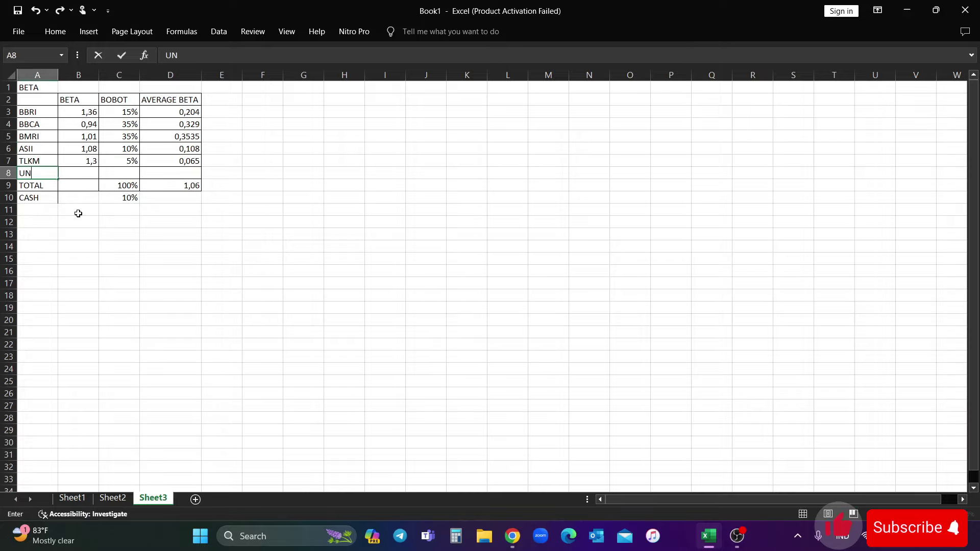
type("TR")
key("Return")
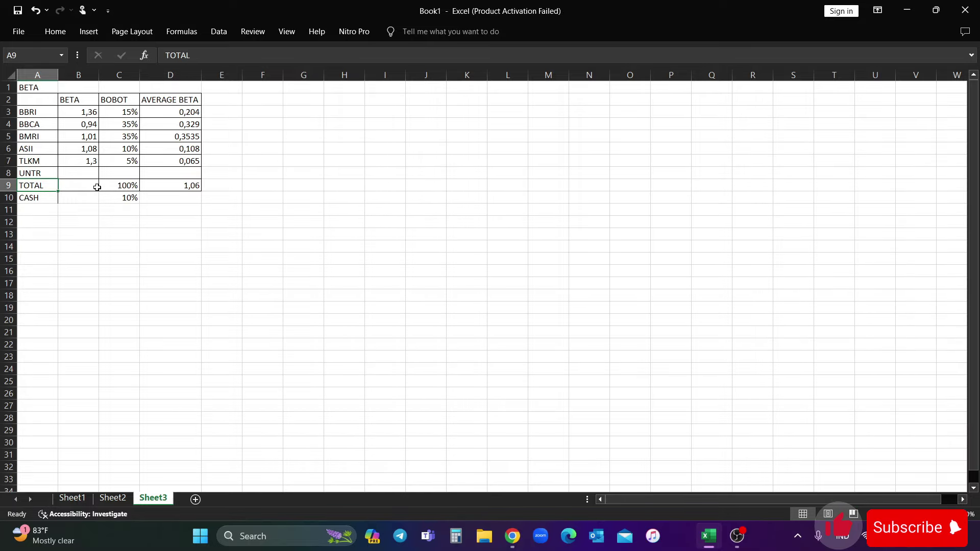
Step: Review the stock return and beta columns on Sheet2 as far as BETA ICBP, and return to Sheet3
left_click(112, 497)
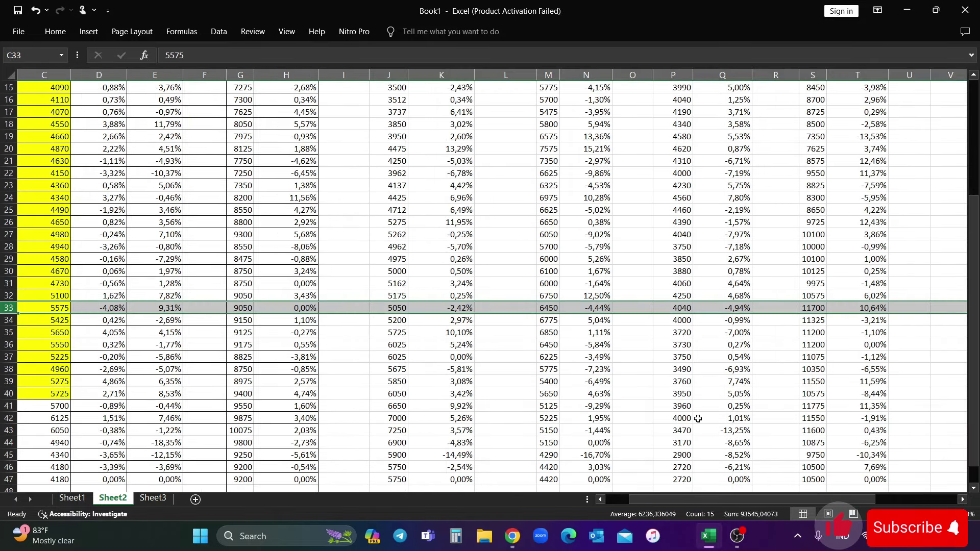
scroll(698, 419, "right", 4)
scroll(710, 424, "up", 3)
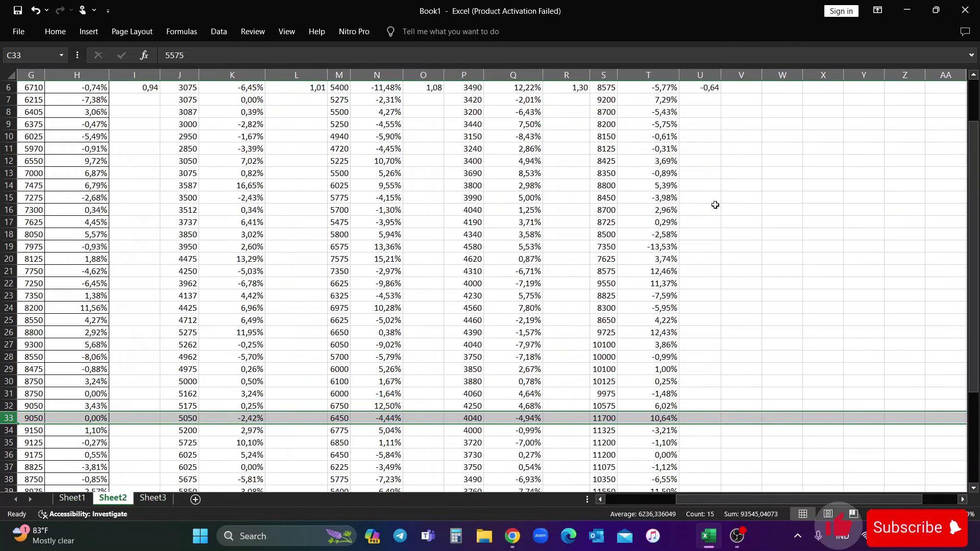
scroll(715, 204, "up", 2)
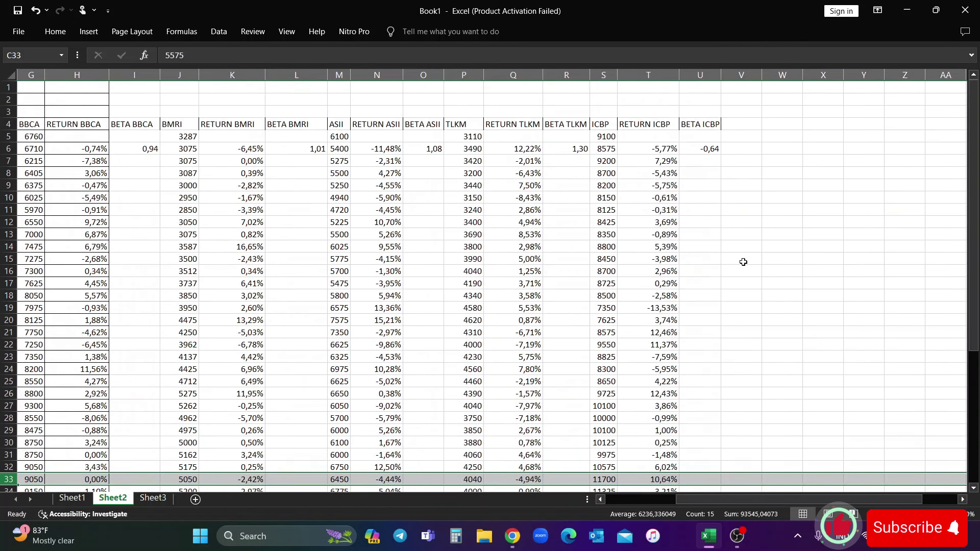
key("ctrl+Page_Down")
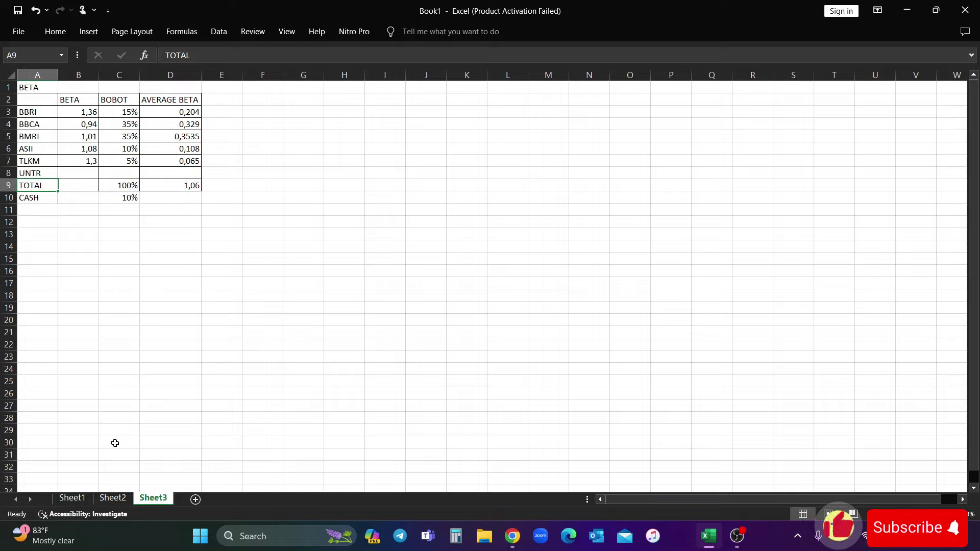
left_click(124, 114)
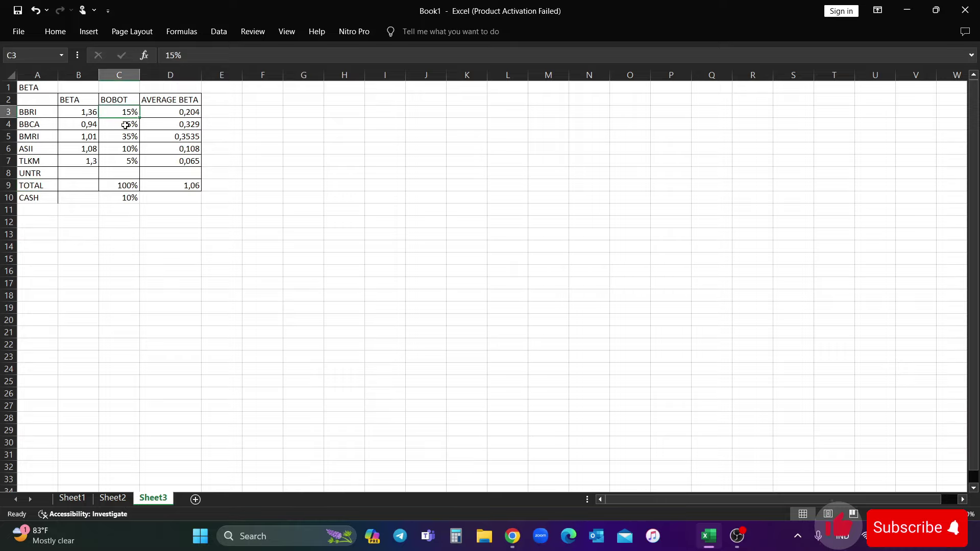
left_click(125, 125)
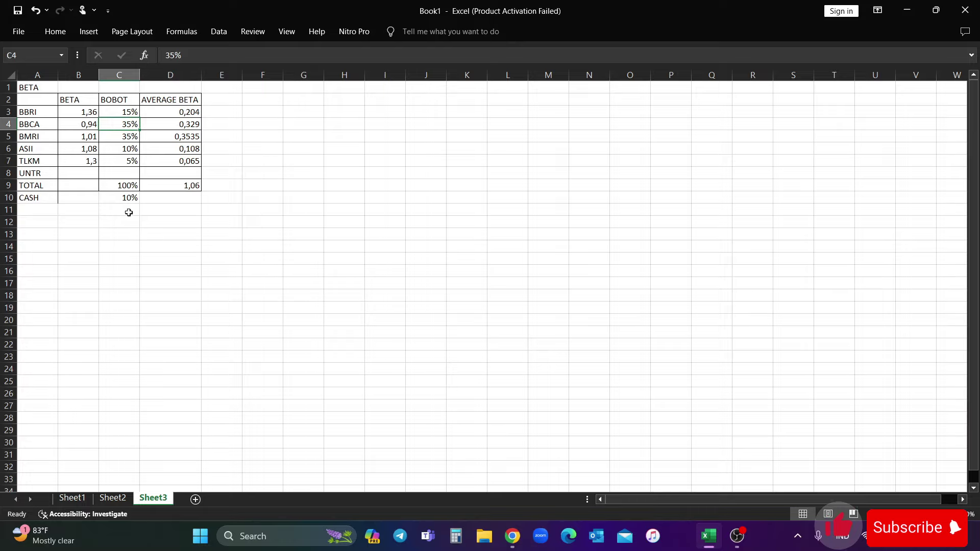
left_click(54, 178)
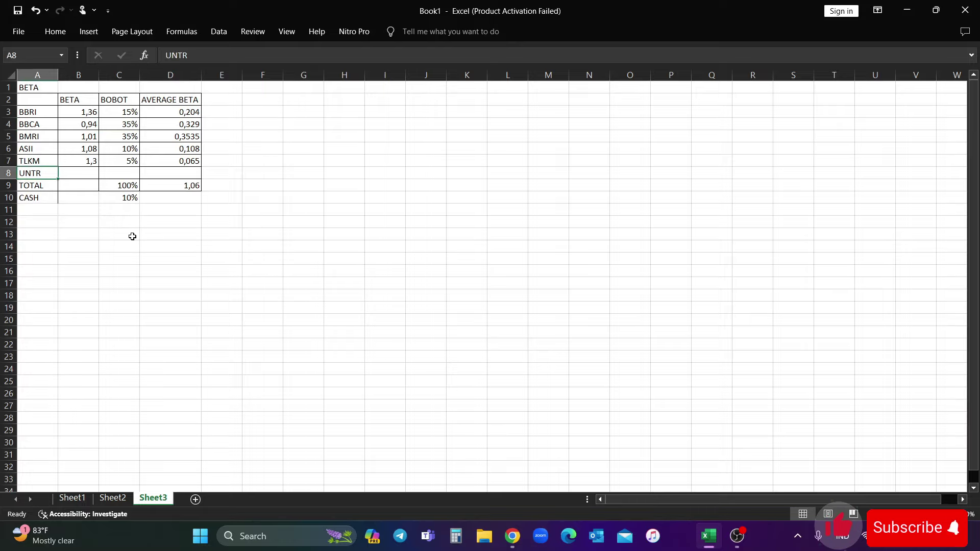